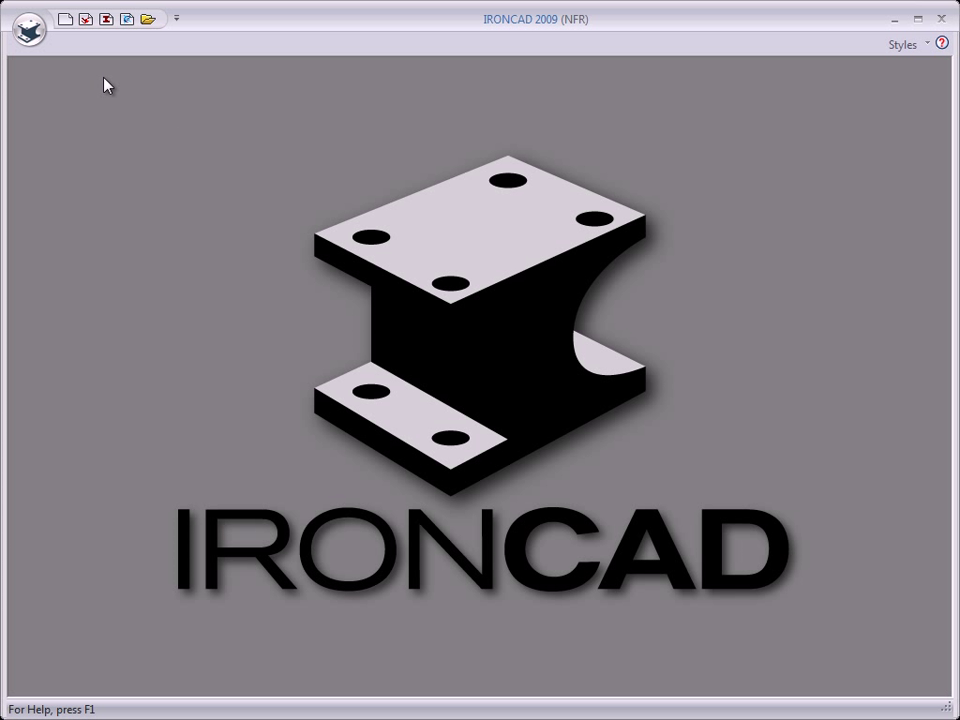
Step: Create a new scene from the Triball1 template in the Tutorials group
{"action": "left_click", "coordinate": [65, 20]}
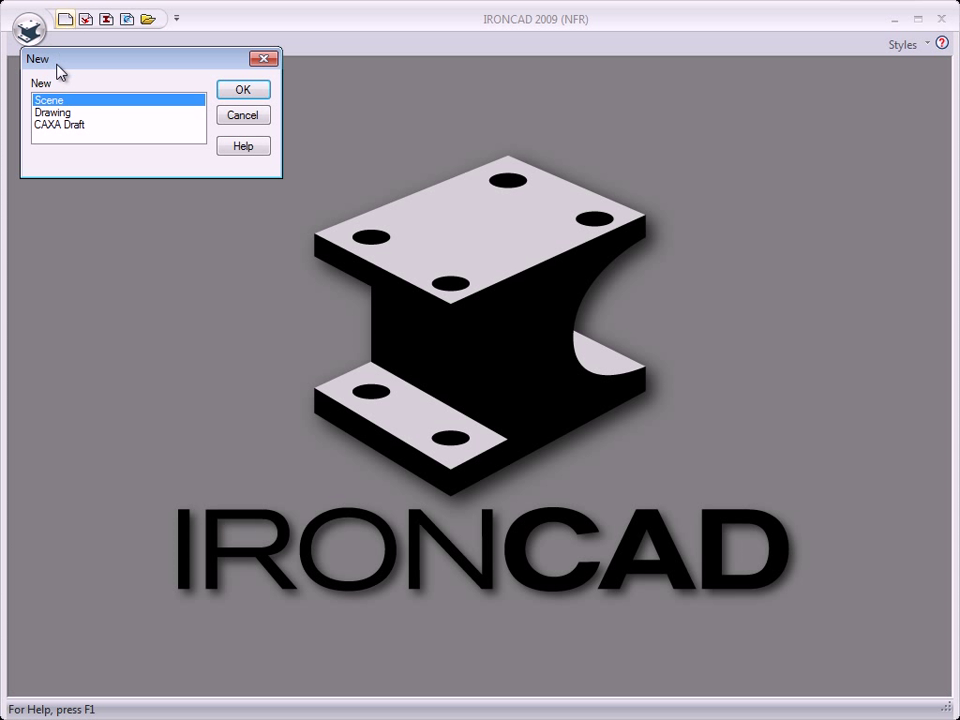
{"action": "left_click", "coordinate": [238, 90]}
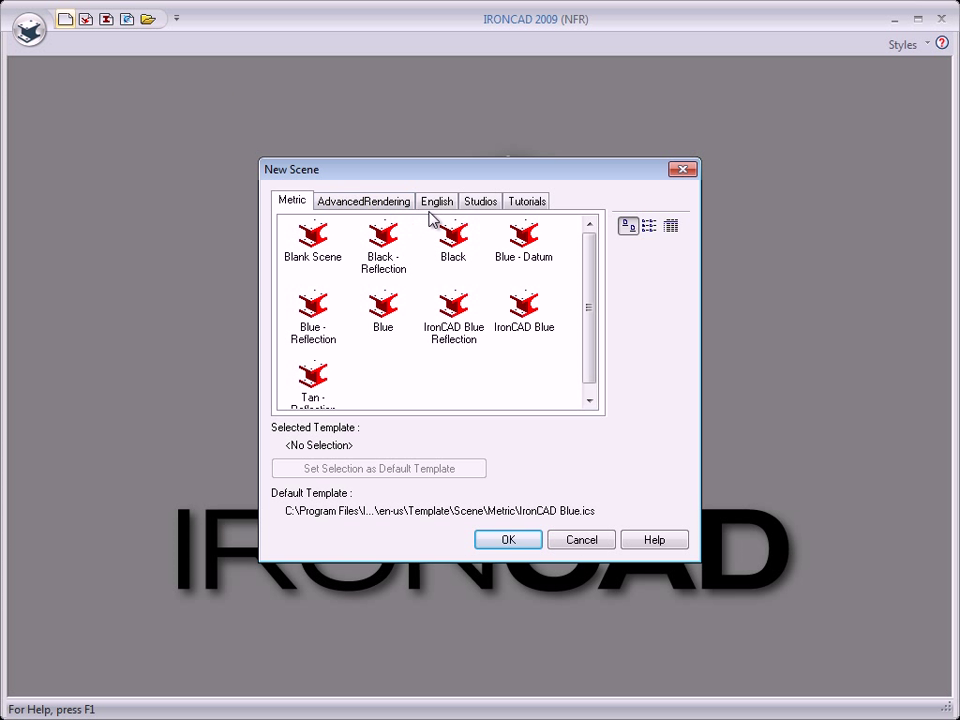
{"action": "left_click", "coordinate": [529, 203]}
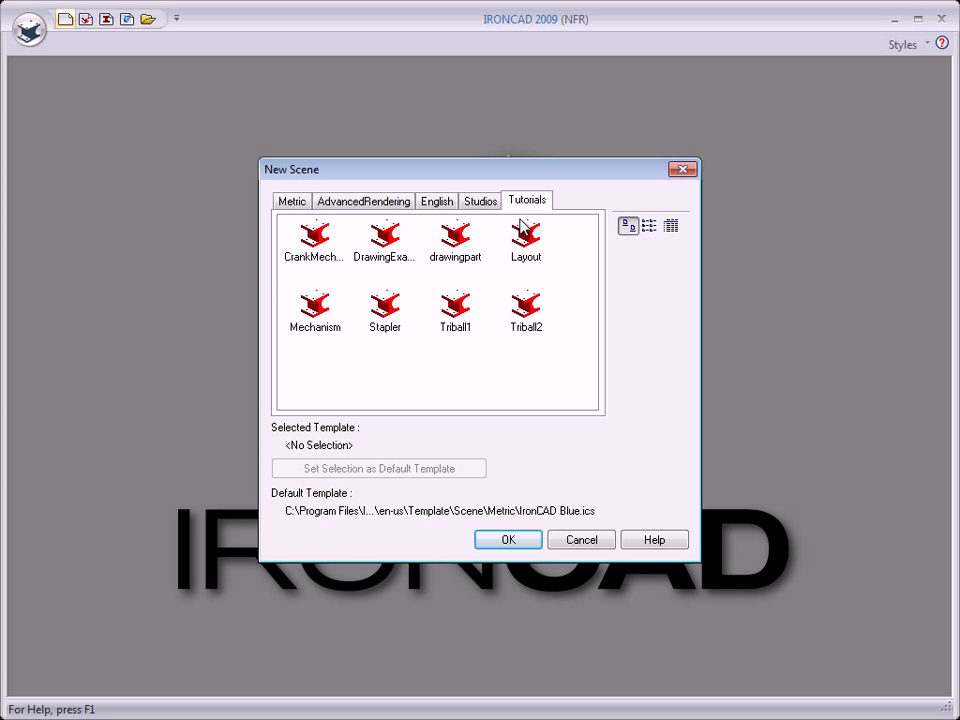
{"action": "left_click", "coordinate": [458, 315]}
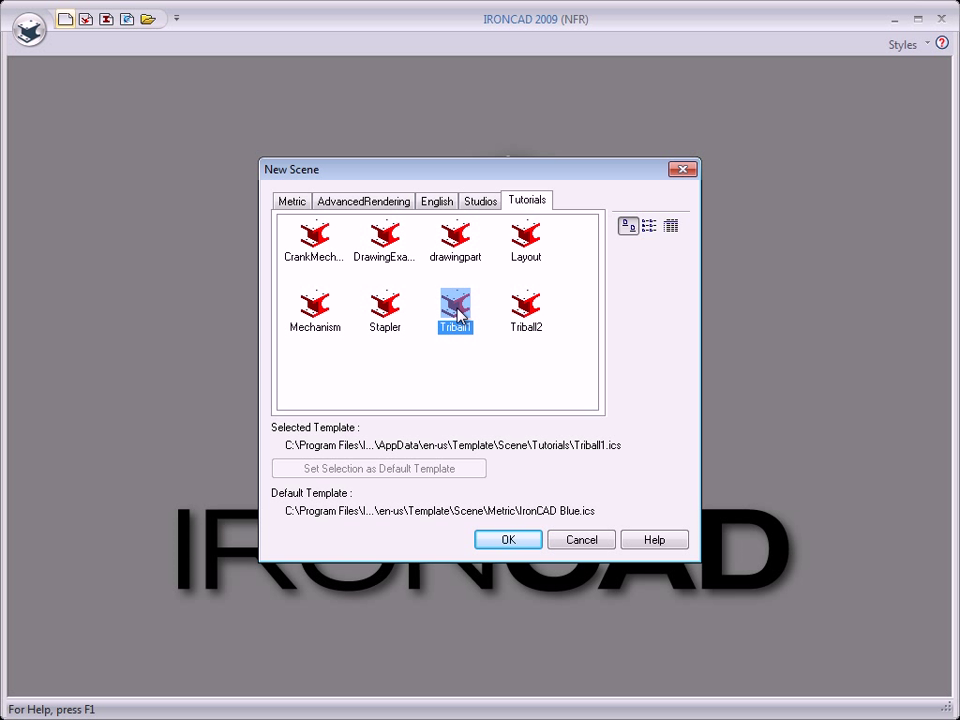
{"action": "left_click", "coordinate": [508, 540]}
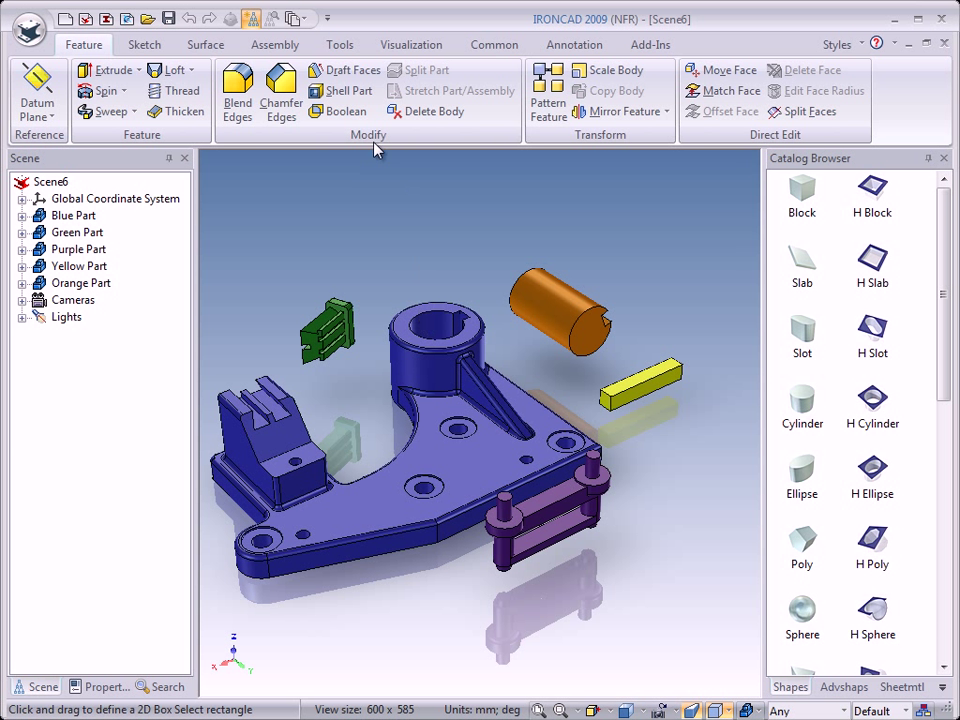
Step: Select the orange part and switch its TriBall positioning tool on and off twice
{"action": "left_click", "coordinate": [341, 46]}
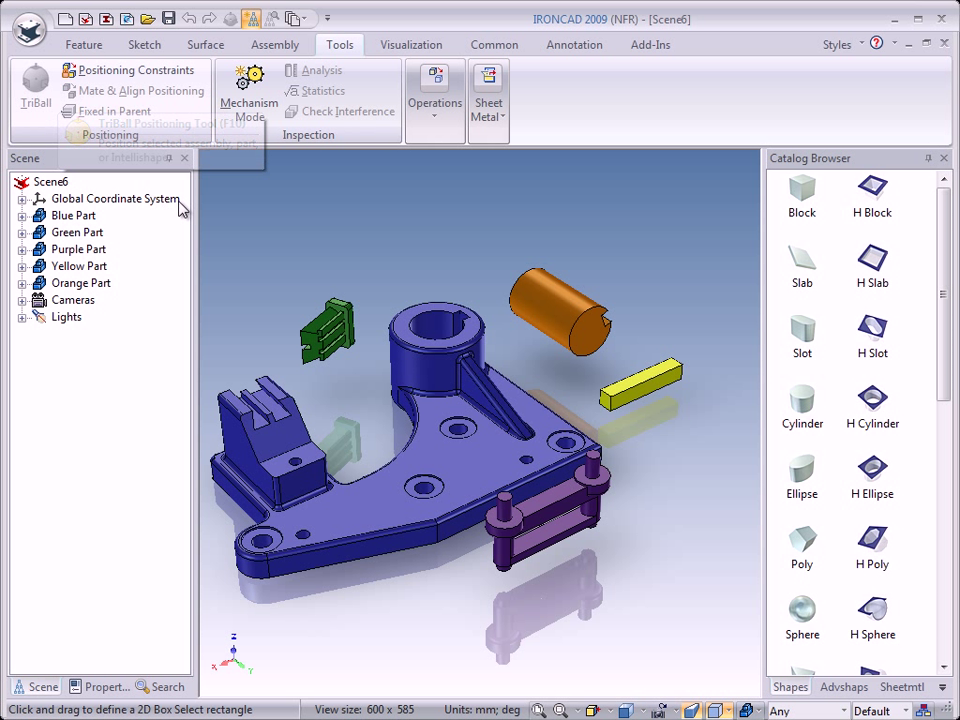
{"action": "left_click", "coordinate": [560, 315]}
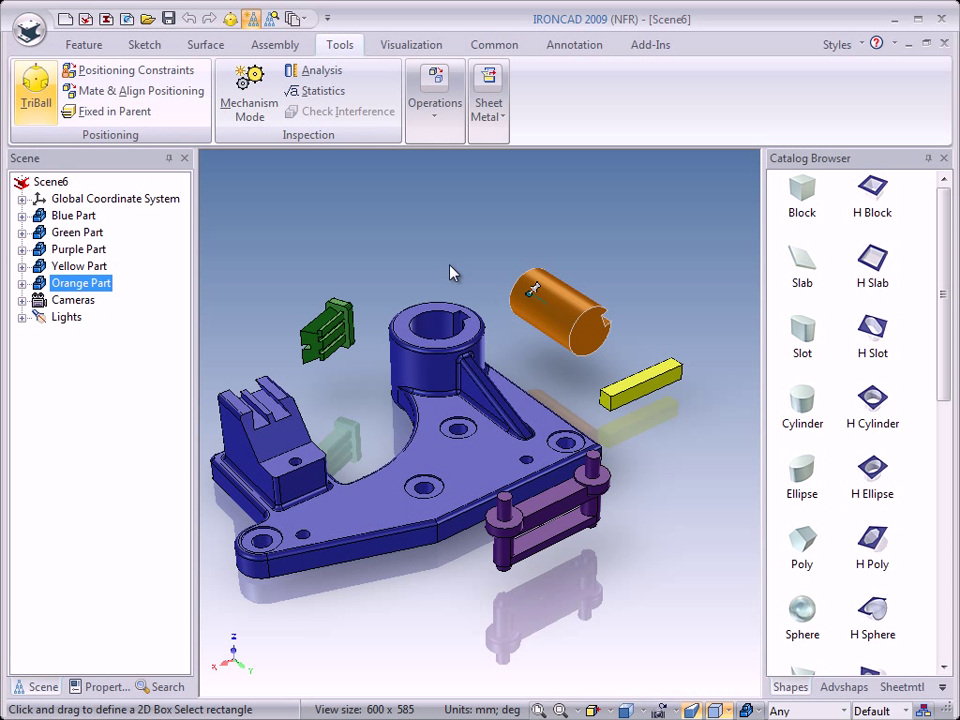
{"action": "left_click", "coordinate": [43, 92]}
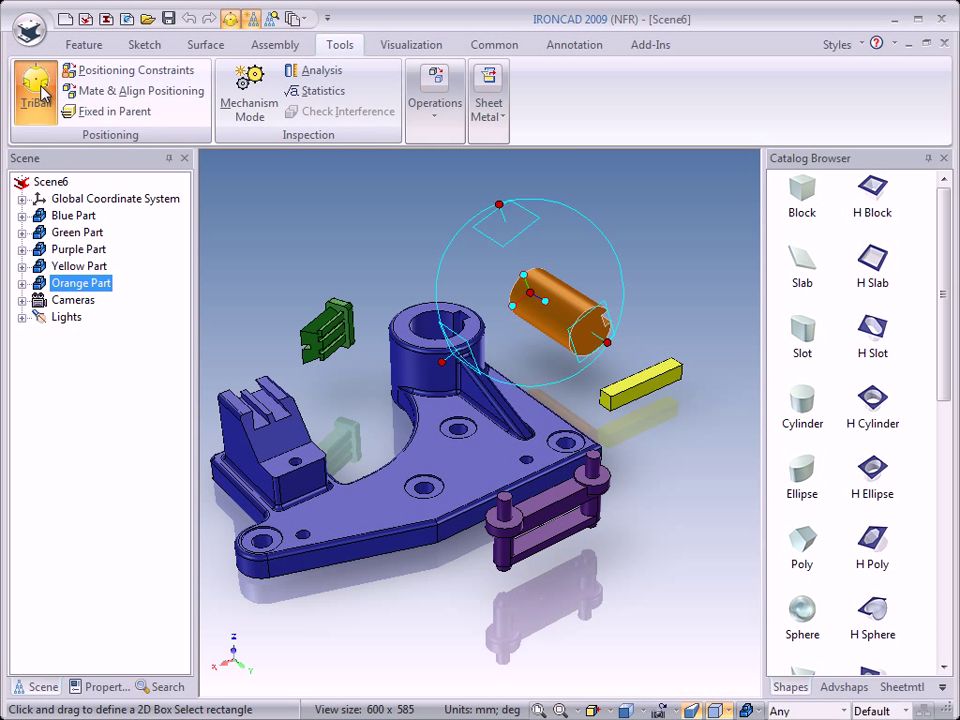
{"action": "left_click", "coordinate": [43, 92]}
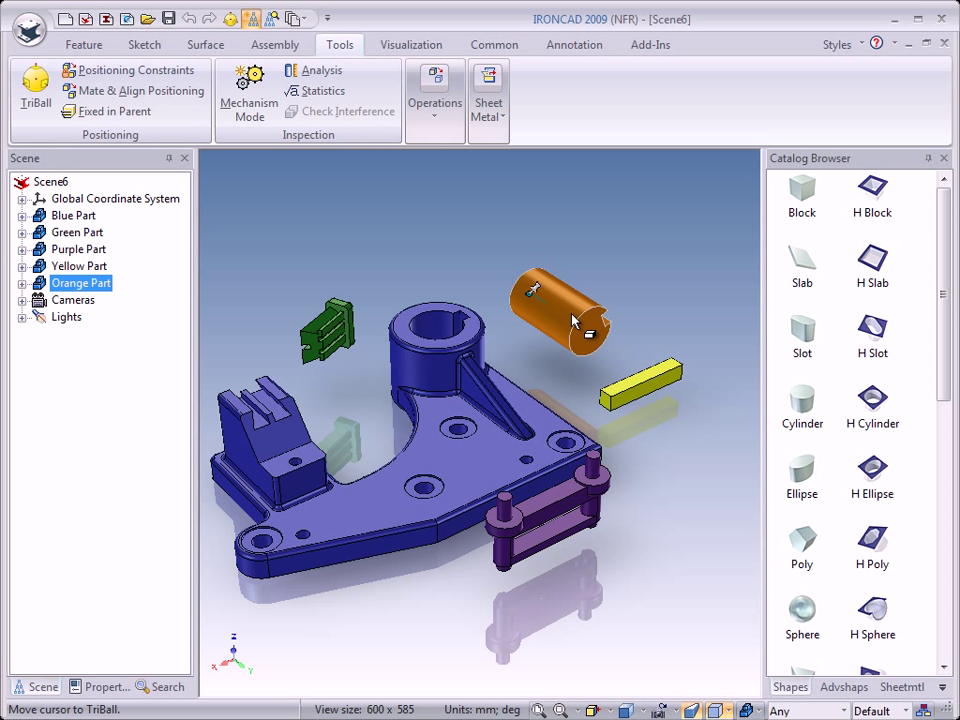
{"action": "key", "text": "F10"}
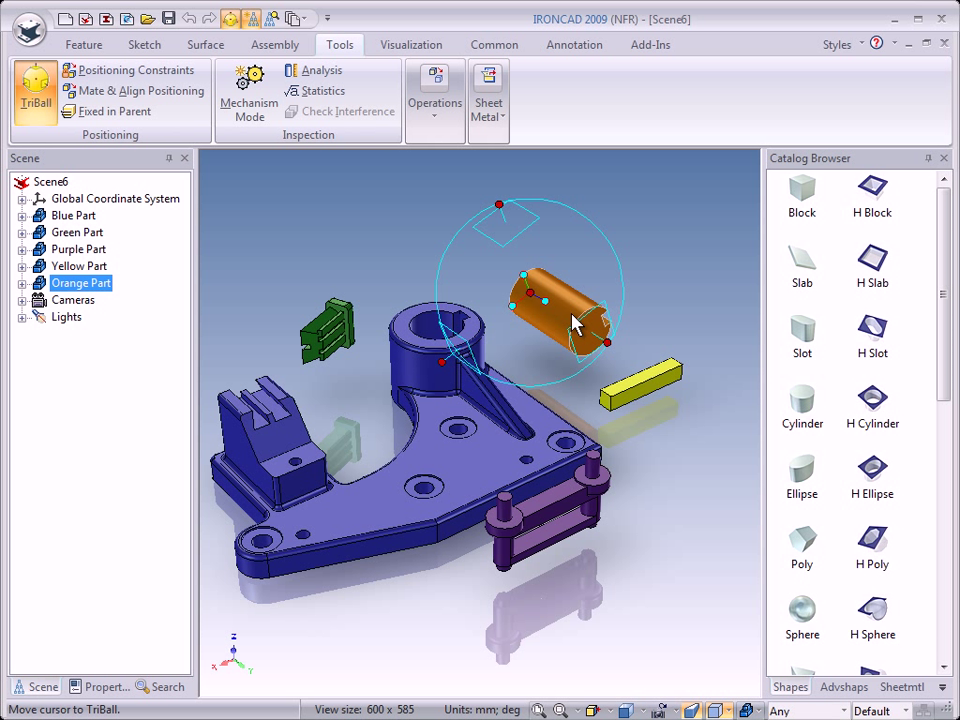
{"action": "key", "text": "F10"}
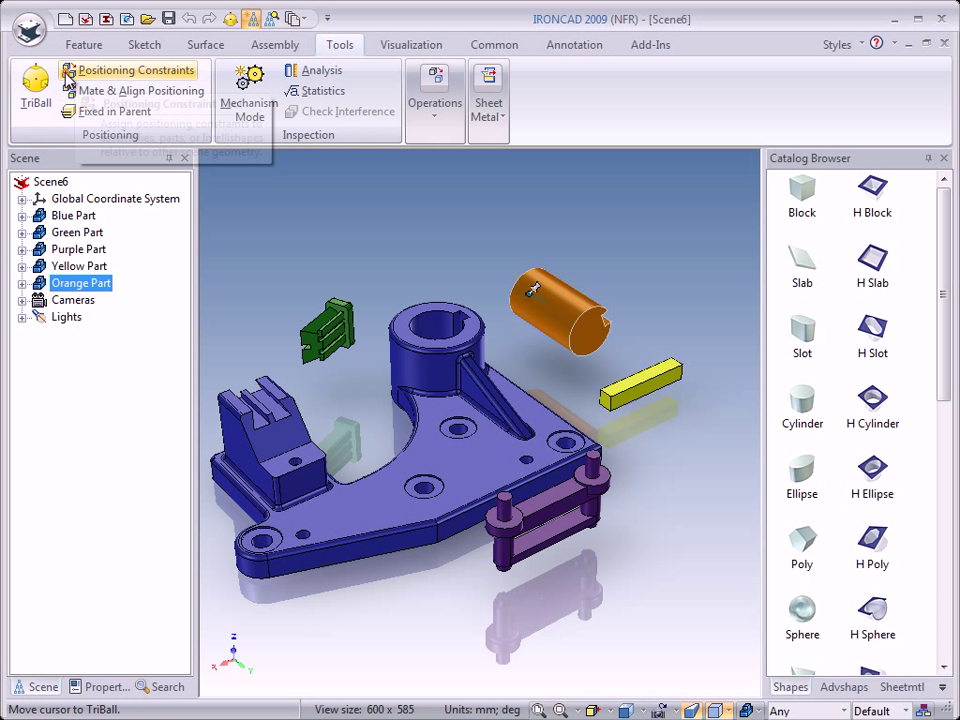
Step: Assign § as an additional Scene keyboard shortcut for the TriBall Positioning Tool in the Tools category
{"action": "left_click", "coordinate": [30, 34]}
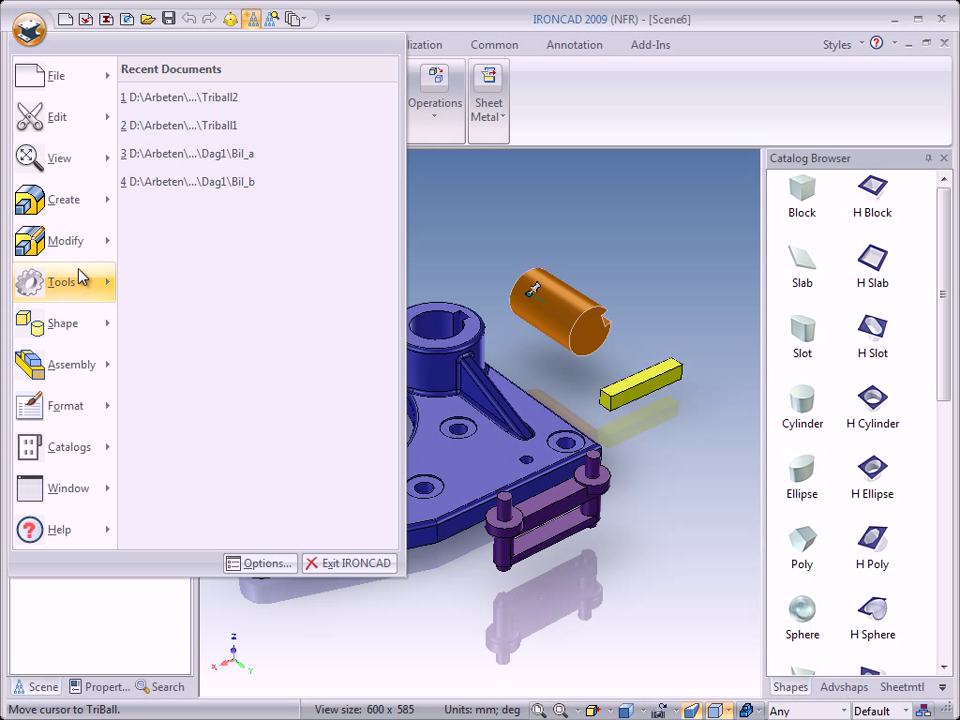
{"action": "mouse_move", "coordinate": [86, 287]}
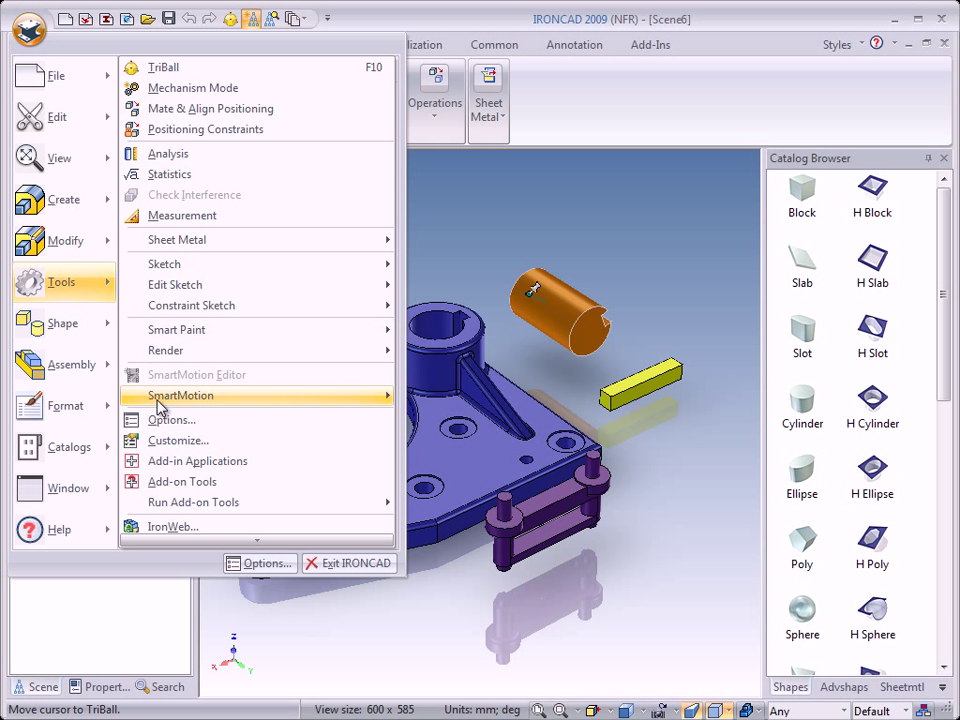
{"action": "left_click", "coordinate": [172, 443]}
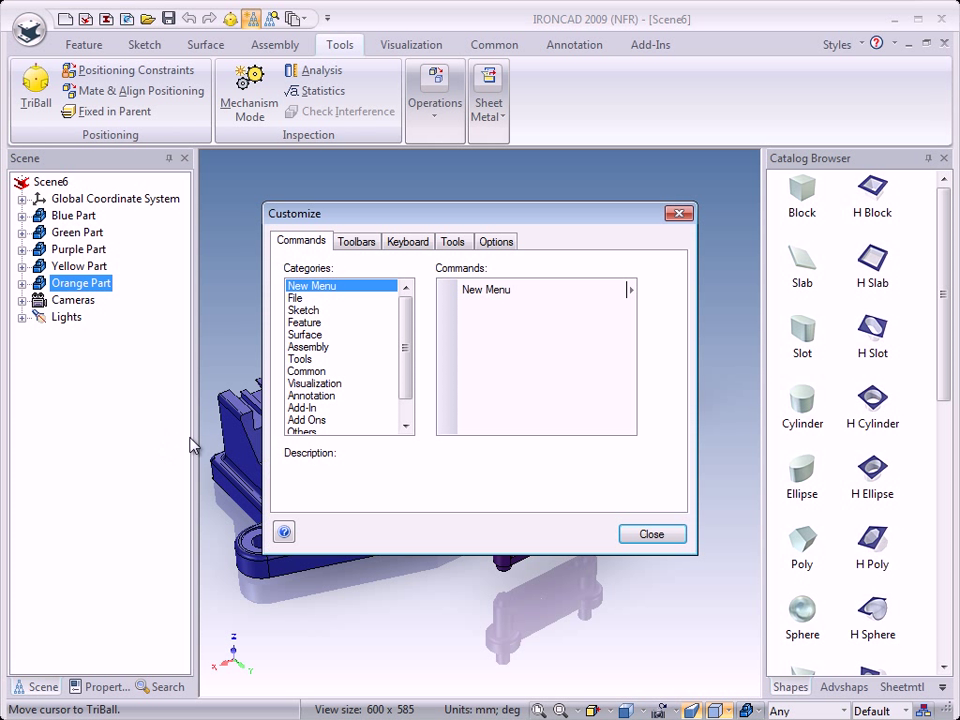
{"action": "left_click", "coordinate": [406, 243]}
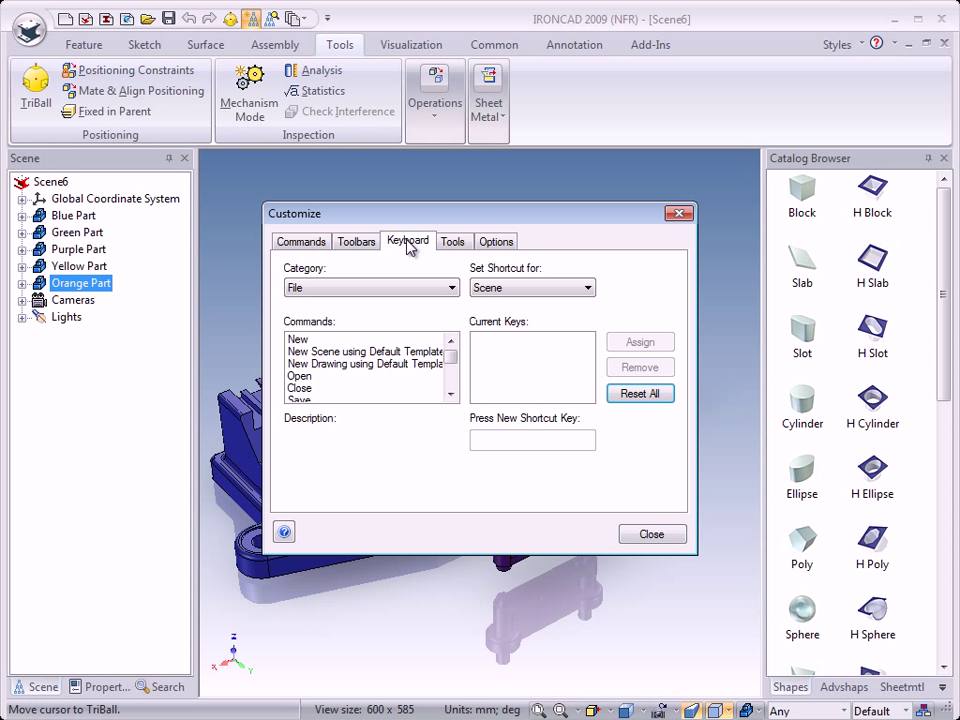
{"action": "left_click", "coordinate": [452, 288]}
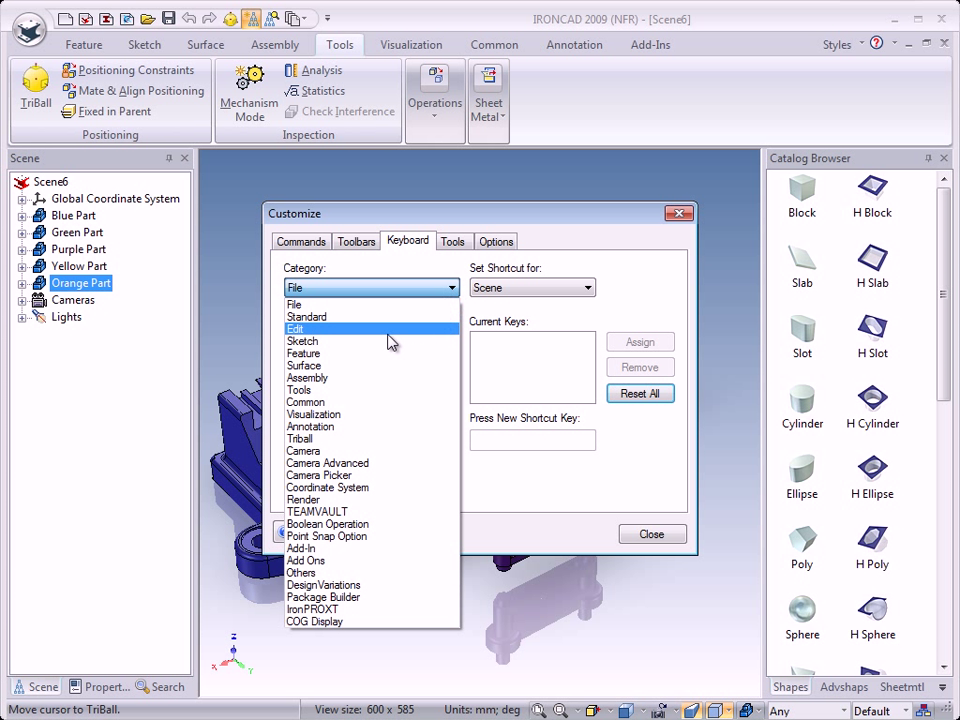
{"action": "left_click", "coordinate": [310, 391]}
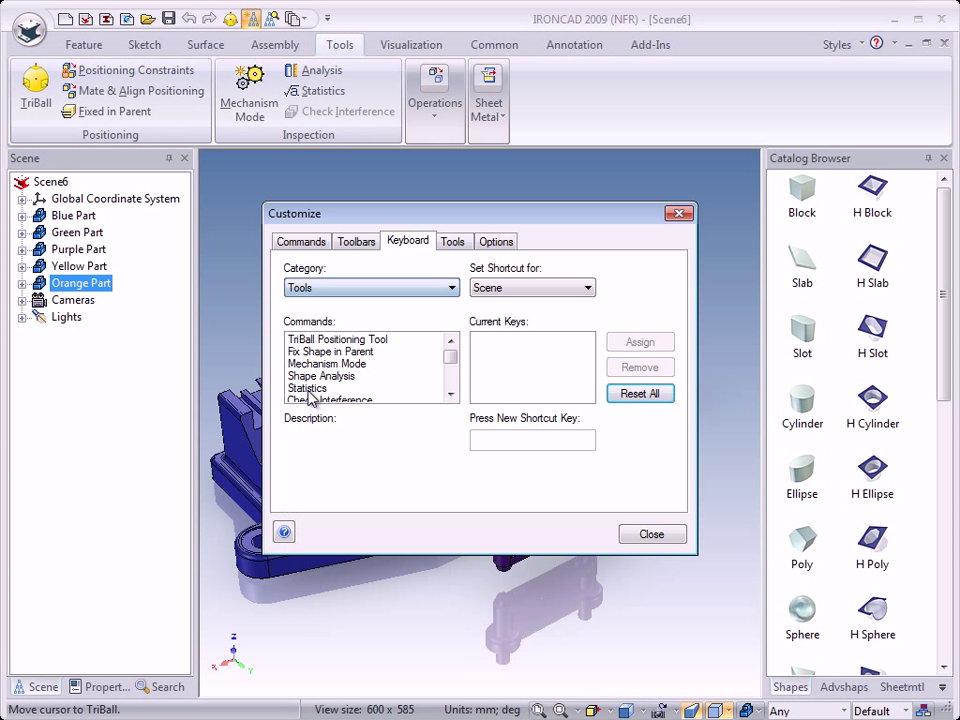
{"action": "left_click", "coordinate": [311, 342]}
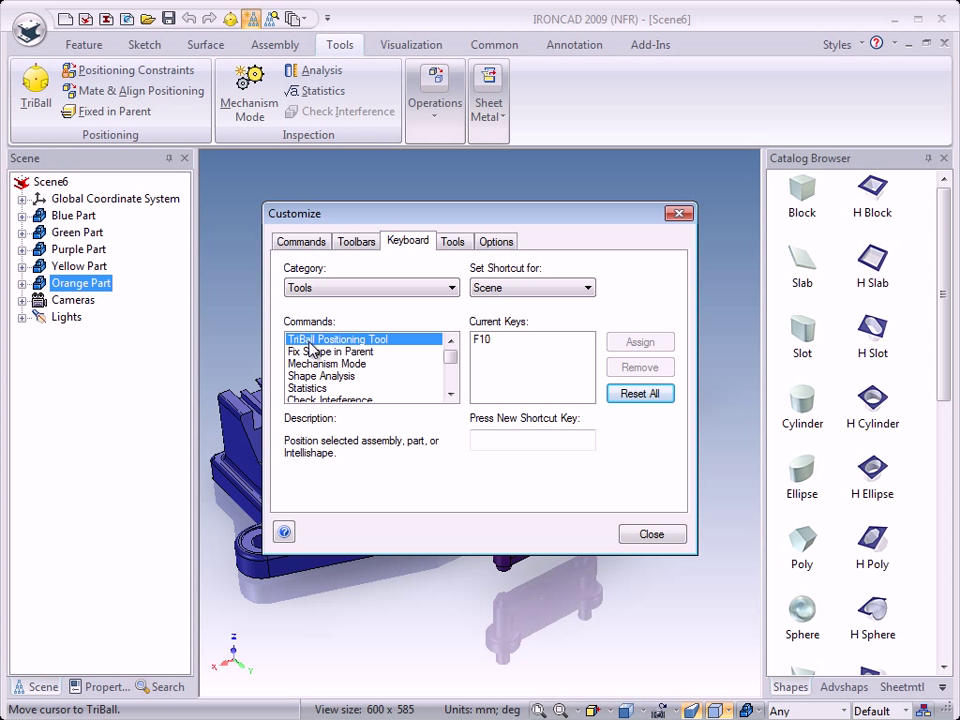
{"action": "left_click", "coordinate": [493, 341]}
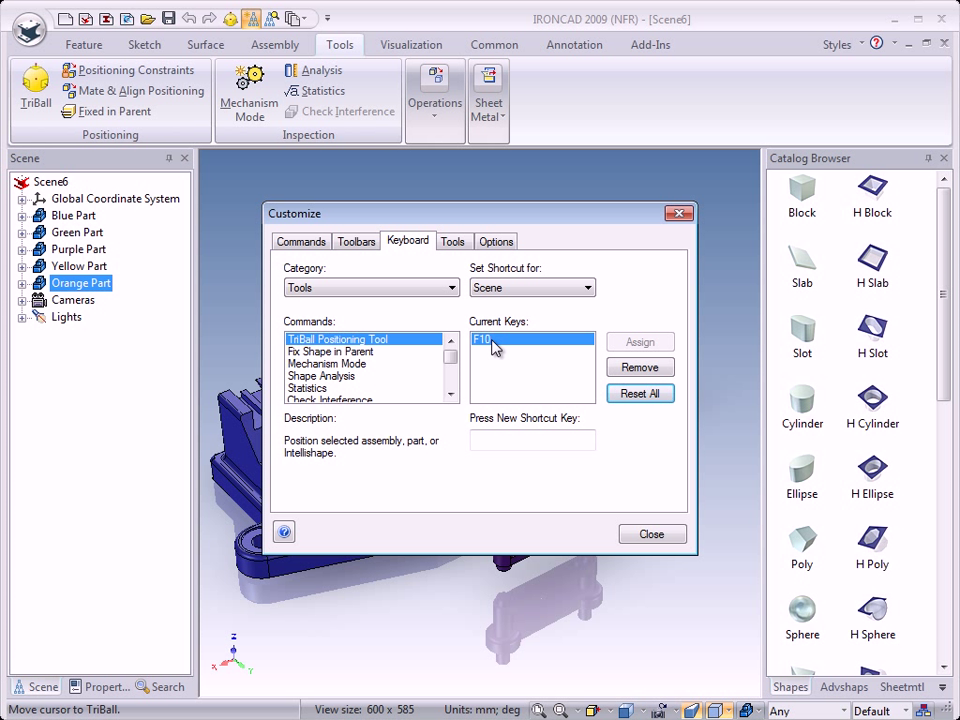
{"action": "left_click", "coordinate": [487, 441]}
{"action": "key", "text": "section"}
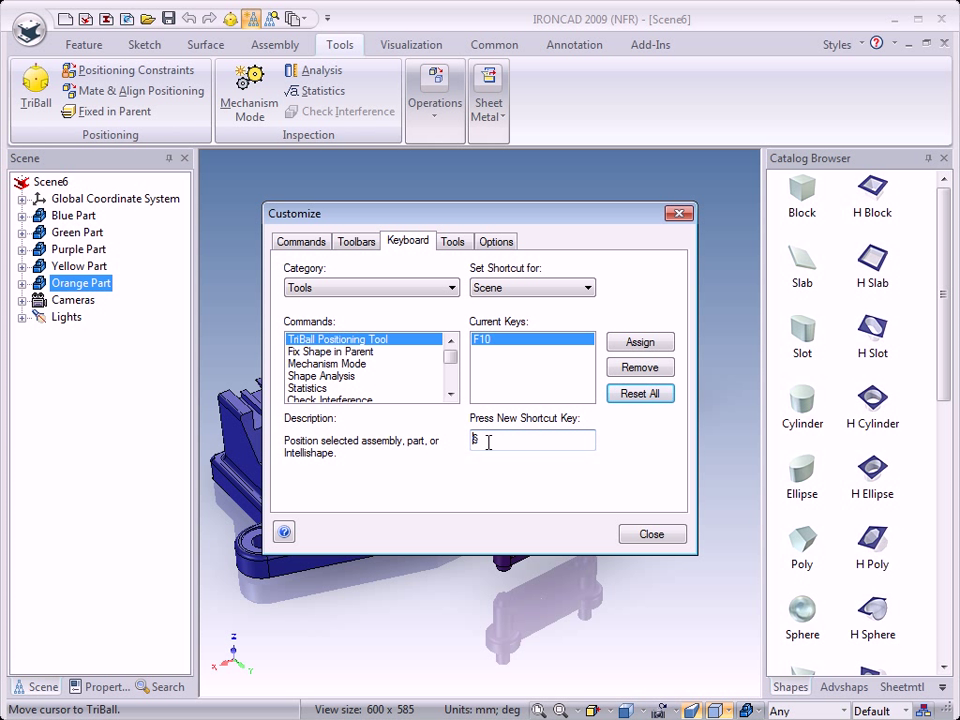
{"action": "left_click", "coordinate": [640, 342]}
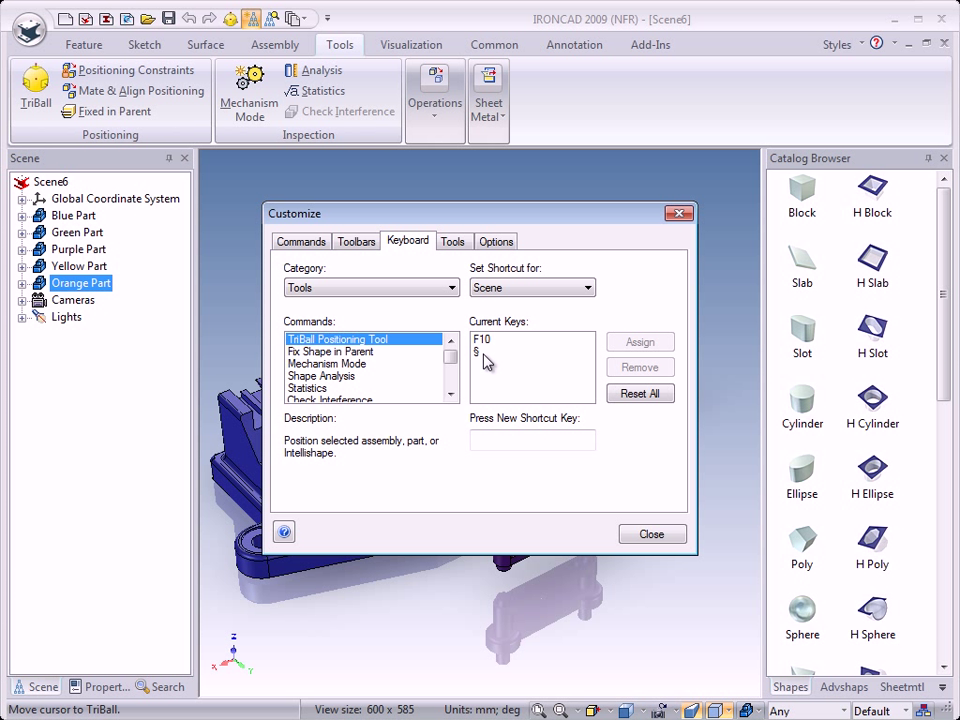
{"action": "left_click", "coordinate": [652, 534]}
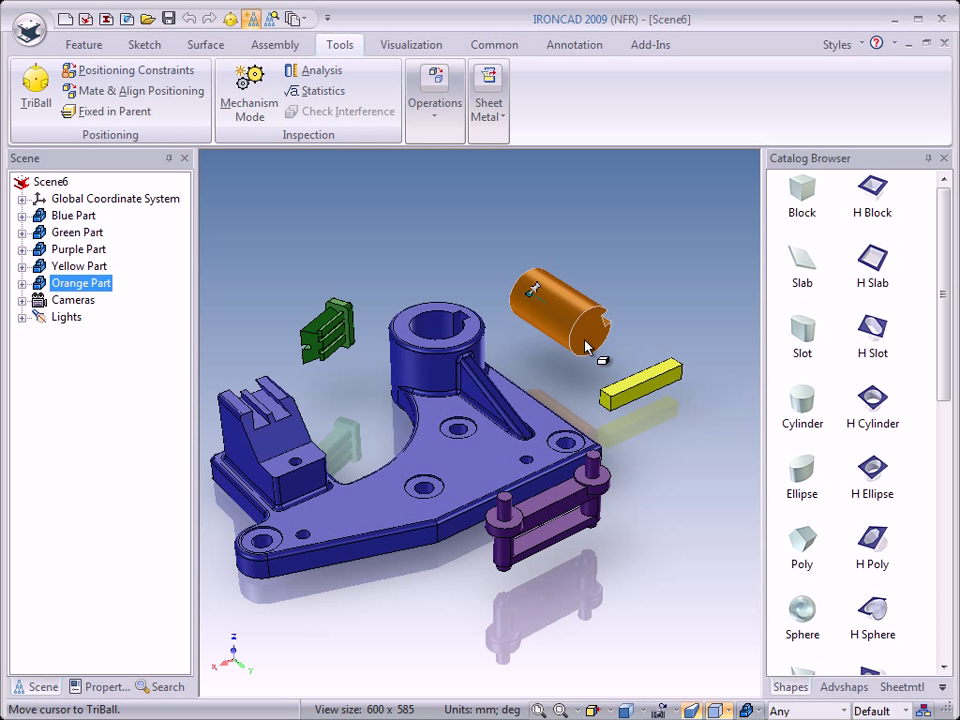
Step: Try the shortcut for switching the TriBall on and off on the orange part
{"action": "key", "text": "F10"}
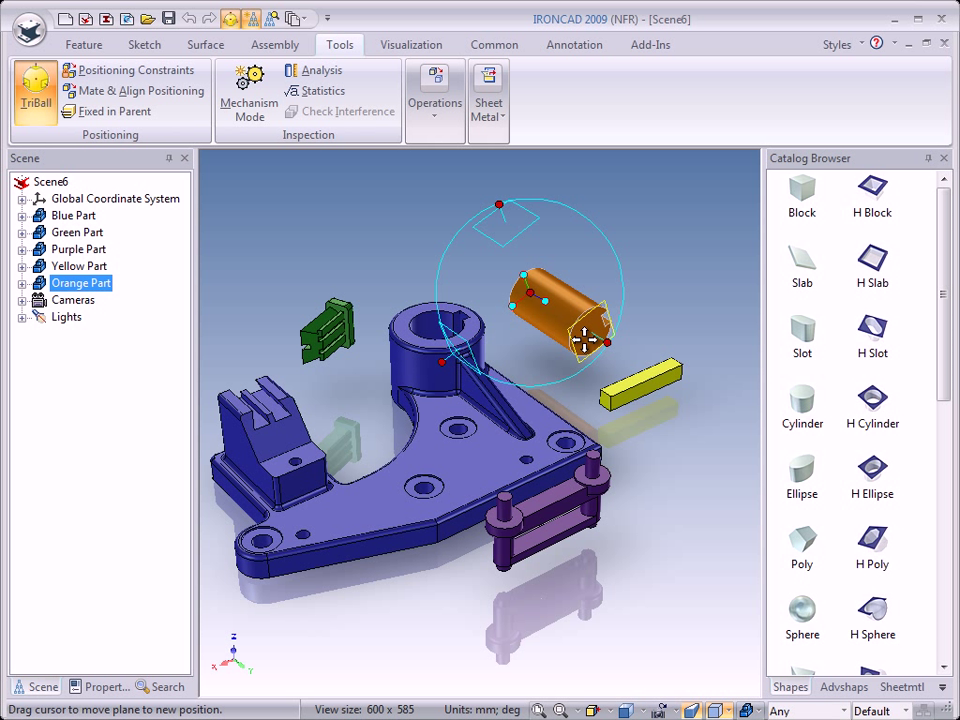
{"action": "key", "text": "F10"}
{"action": "key", "text": "F10"}
{"action": "key", "text": "F10"}
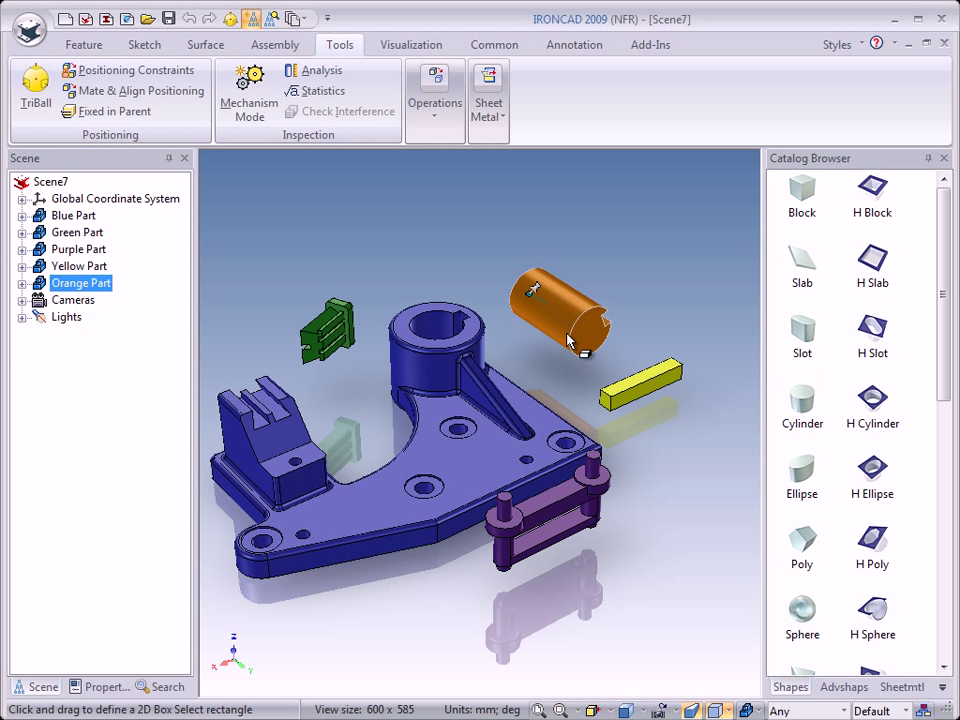
Step: Activate the TriBall on the orange part and align the part's lengthwise handle parallel to the axis of the blue hub's bore
{"action": "key", "text": "F10"}
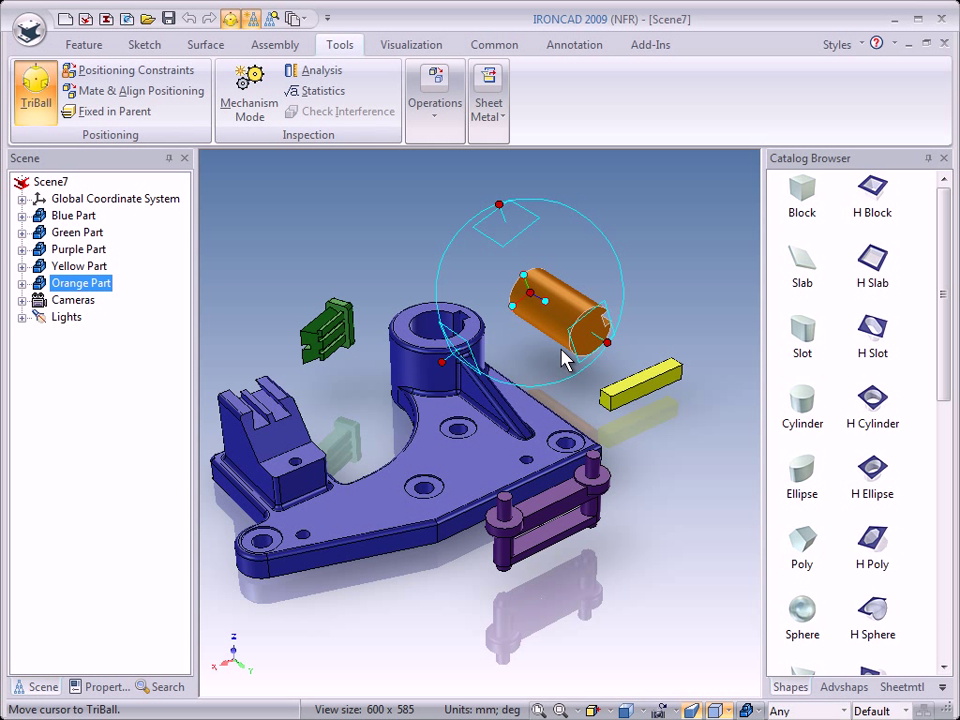
{"action": "right_click", "coordinate": [544, 302]}
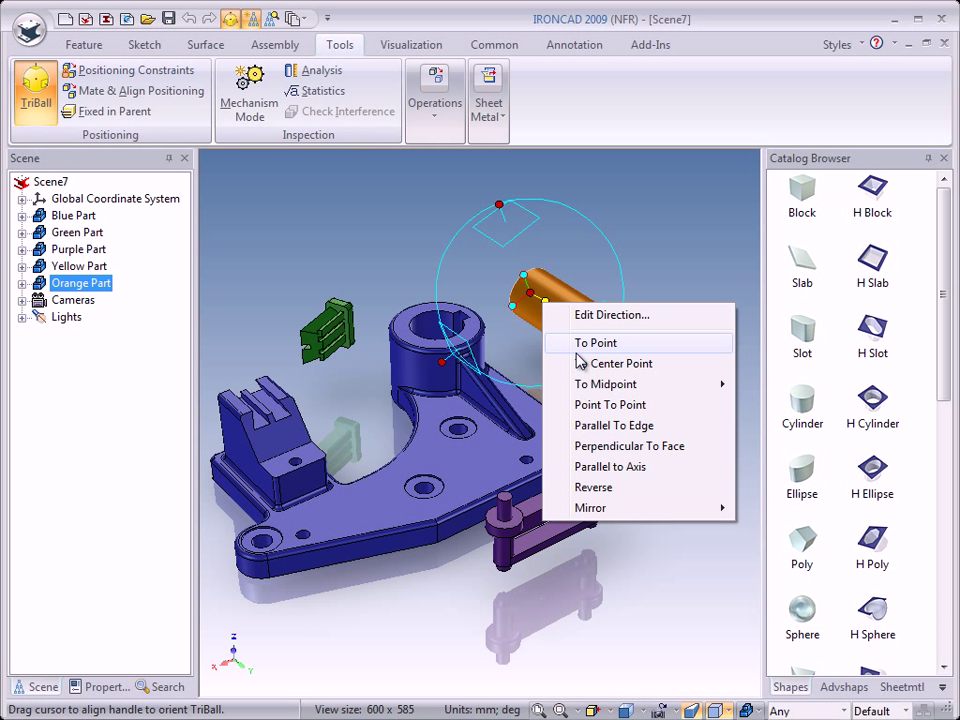
{"action": "left_click", "coordinate": [605, 467]}
{"action": "left_click", "coordinate": [430, 330]}
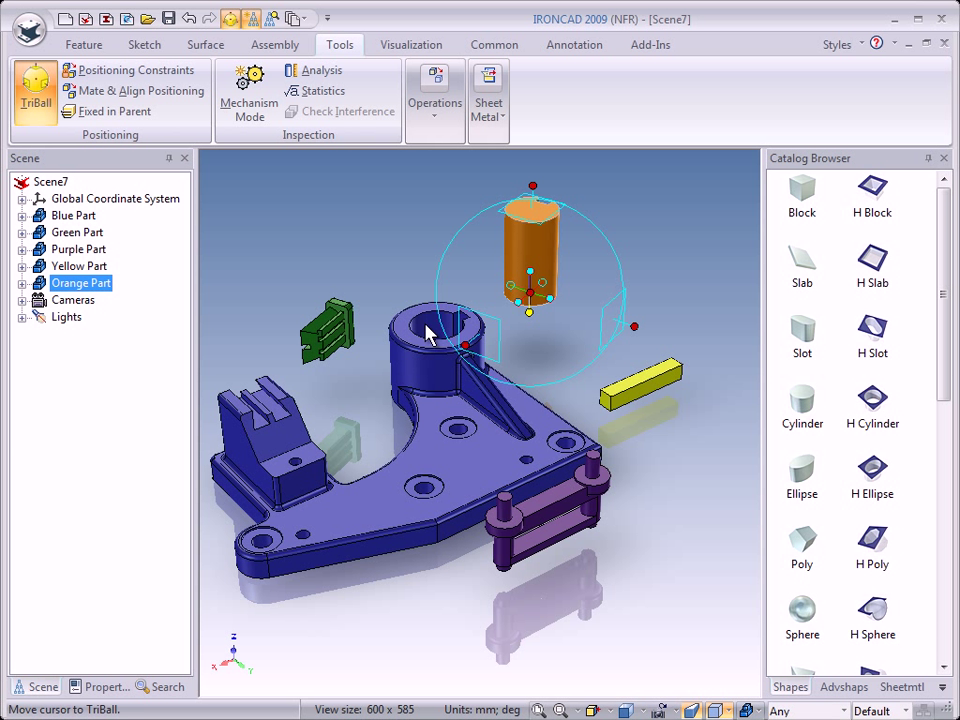
Step: Move the orange part to the center point of the blue hub's bore and down to the center of the curved edge at the hub's base
{"action": "right_click", "coordinate": [540, 295]}
{"action": "left_click", "coordinate": [581, 409]}
{"action": "left_click", "coordinate": [432, 346]}
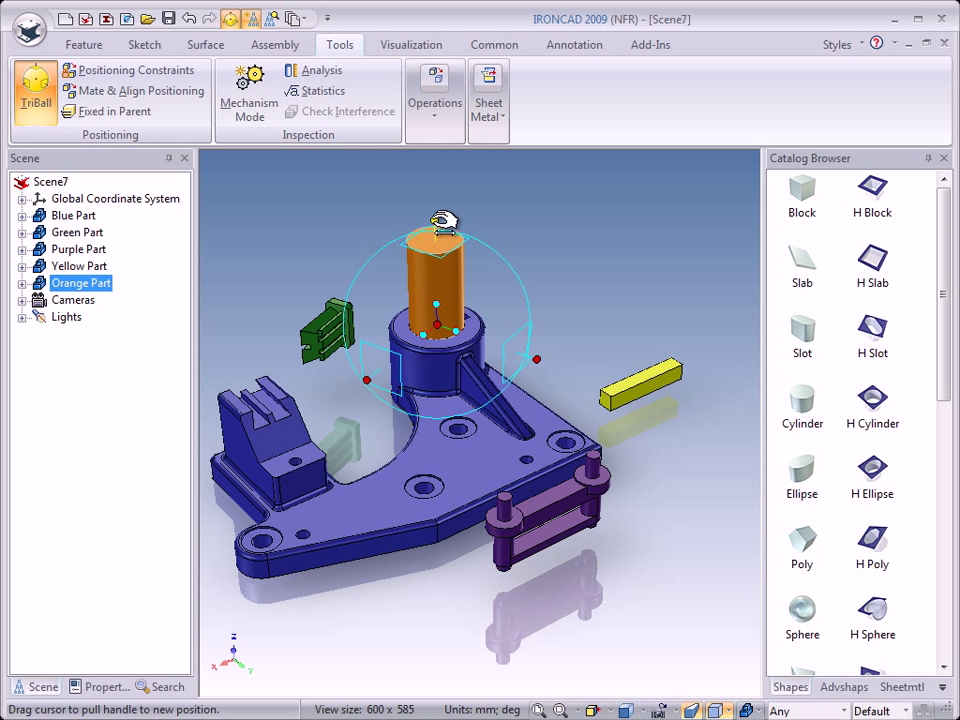
{"action": "right_click", "coordinate": [439, 327]}
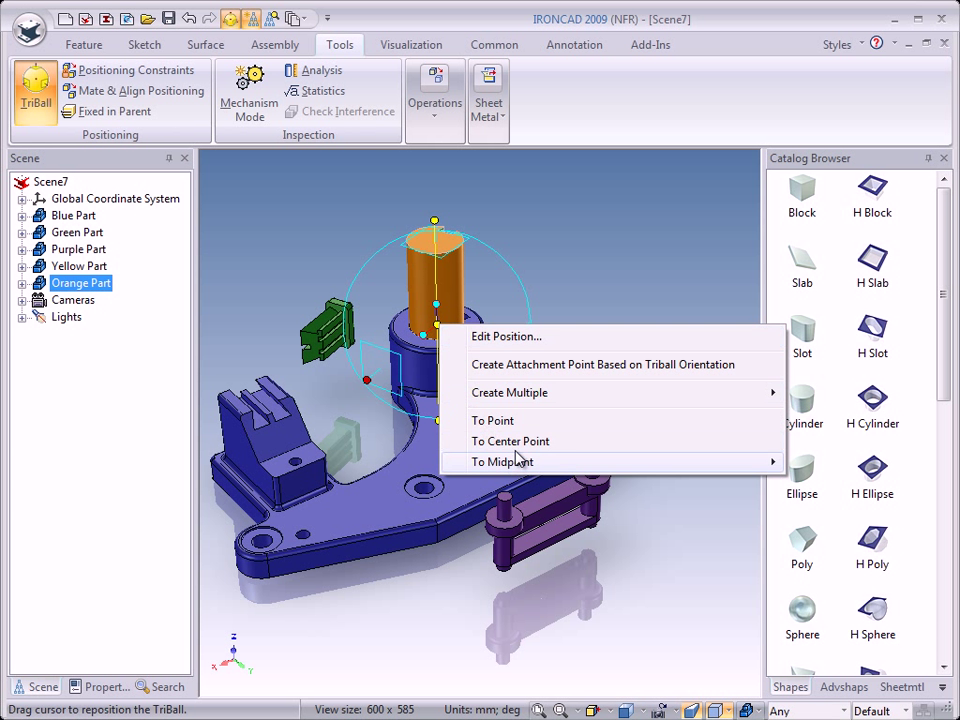
{"action": "left_click", "coordinate": [392, 428]}
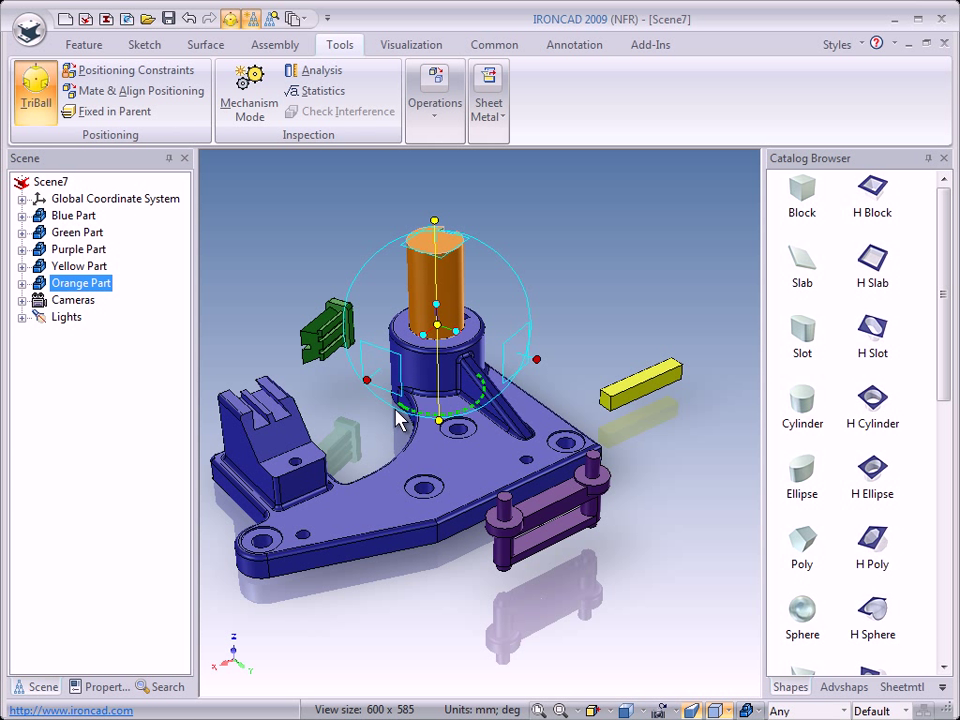
{"action": "left_click", "coordinate": [399, 421]}
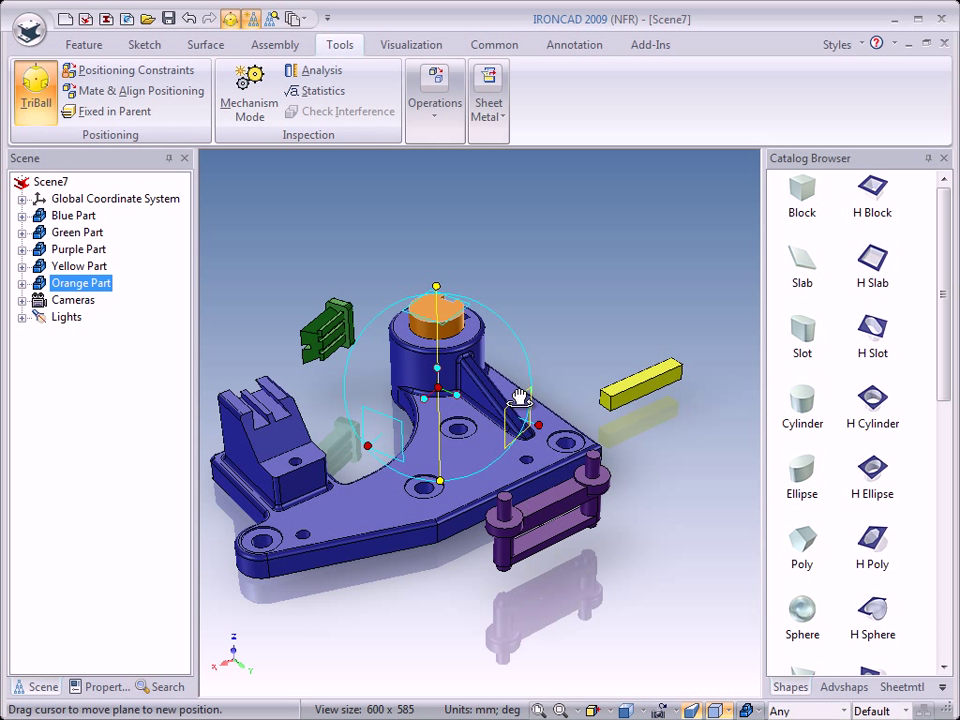
Step: Rotate the orange part by setting a horizontal TriBall handle parallel to the keyway edge in the blue hub
{"action": "scroll", "coordinate": [476, 364], "scroll_direction": "up", "scroll_amount": 5}
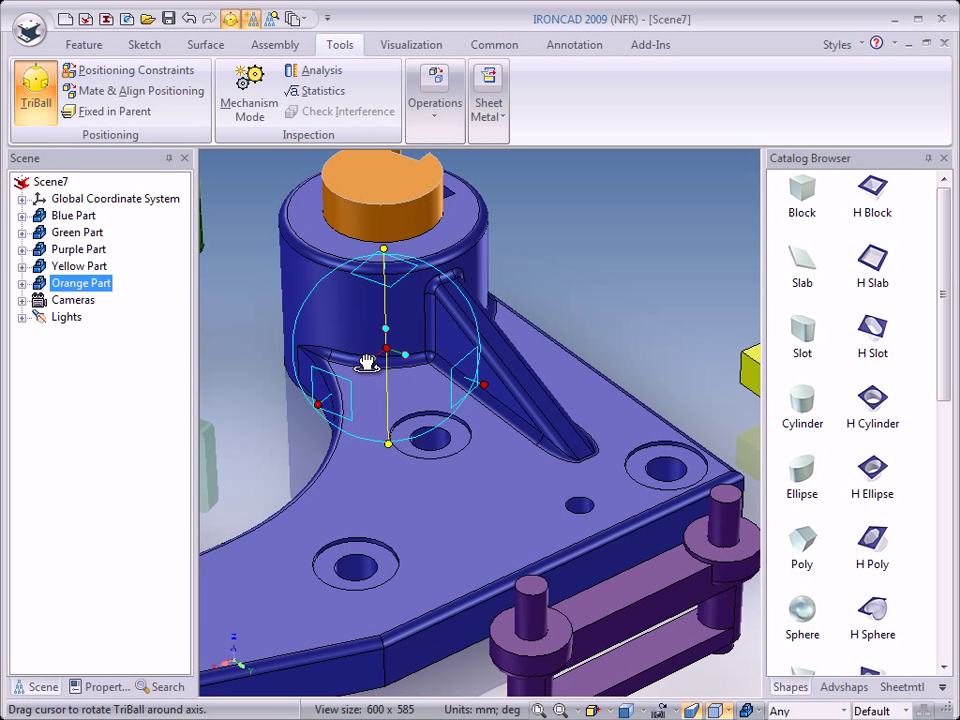
{"action": "right_click", "coordinate": [381, 360]}
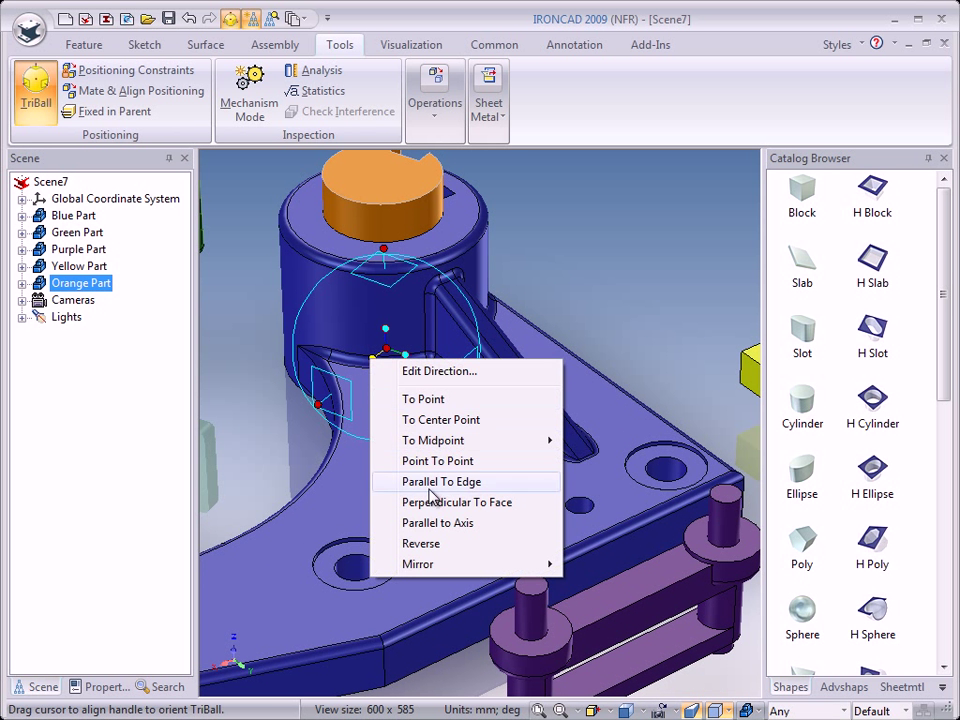
{"action": "left_click", "coordinate": [441, 484]}
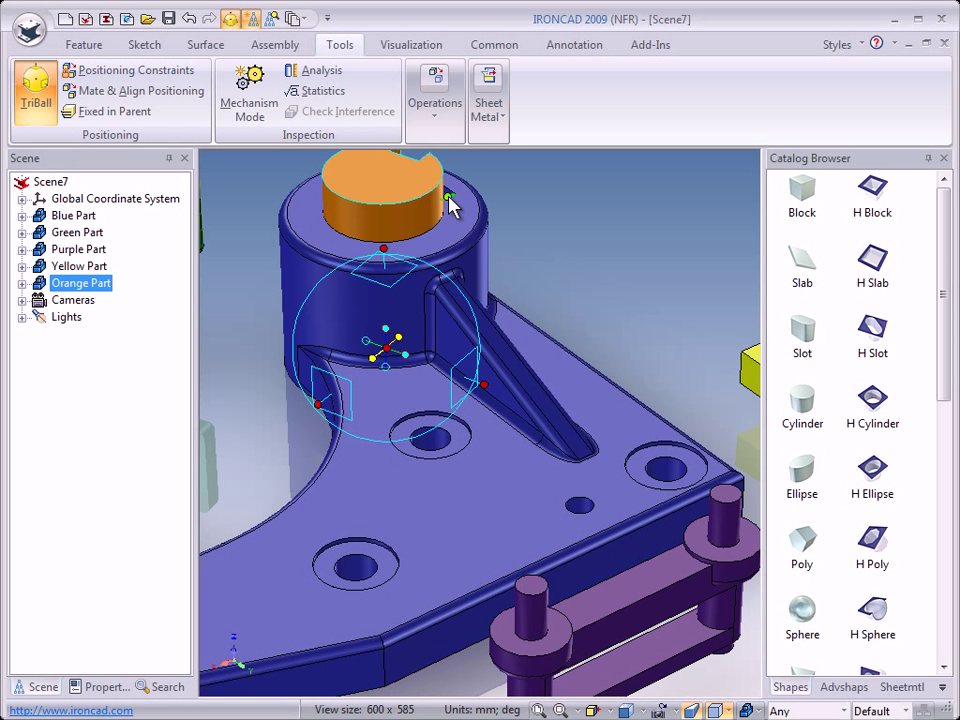
{"action": "left_click_drag", "start_coordinate": [448, 204], "coordinate": [672, 400]}
{"action": "middle_click_drag", "start_coordinate": [667, 385], "coordinate": [592, 360]}
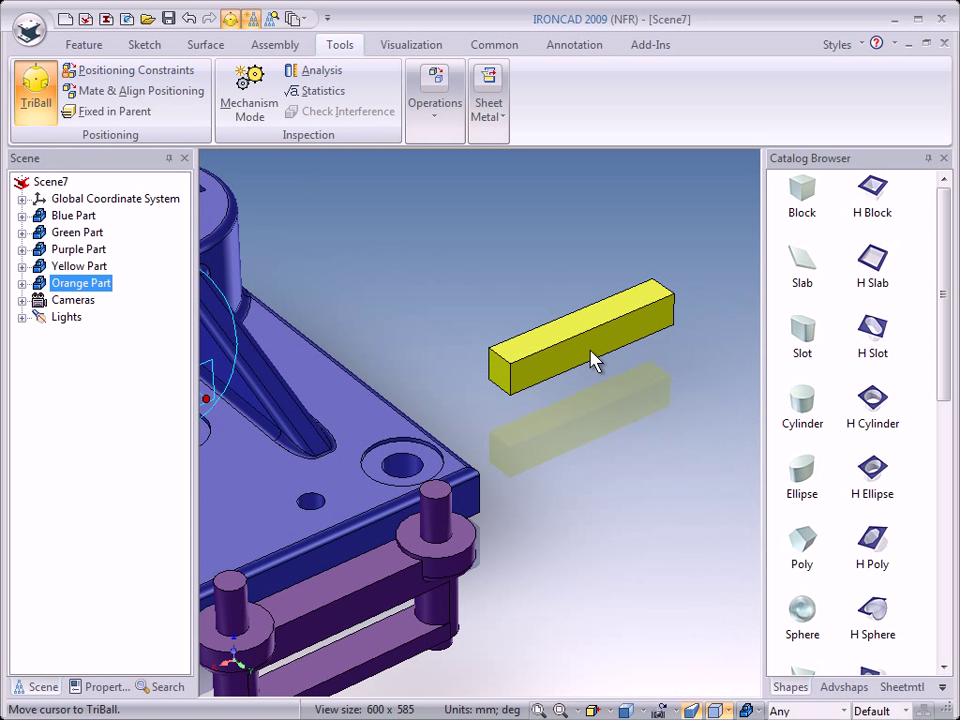
Step: Activate the TriBall on the yellow part and set its lengthwise handle perpendicular to the top face of the blue base
{"action": "left_click", "coordinate": [583, 358]}
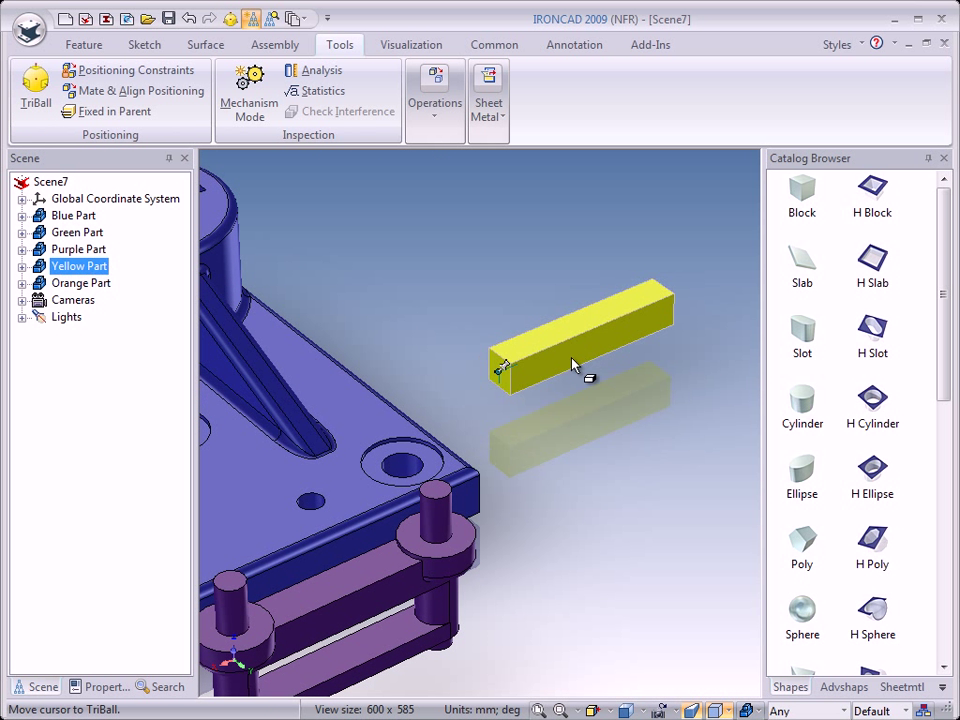
{"action": "key", "text": "F10"}
{"action": "right_click", "coordinate": [481, 381]}
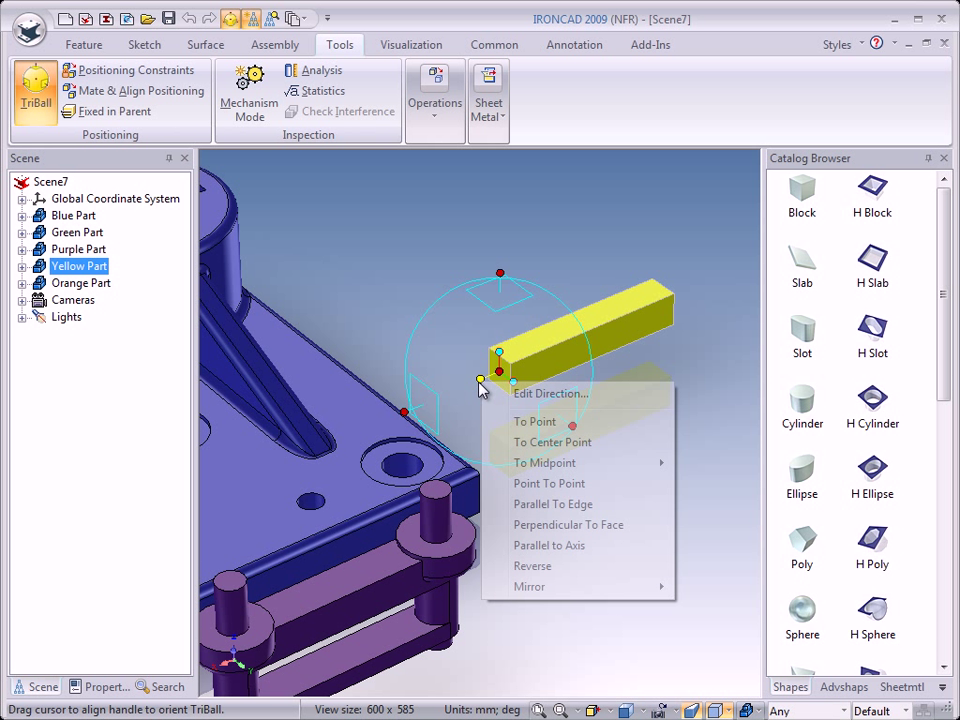
{"action": "left_click", "coordinate": [550, 535]}
{"action": "left_click", "coordinate": [328, 491]}
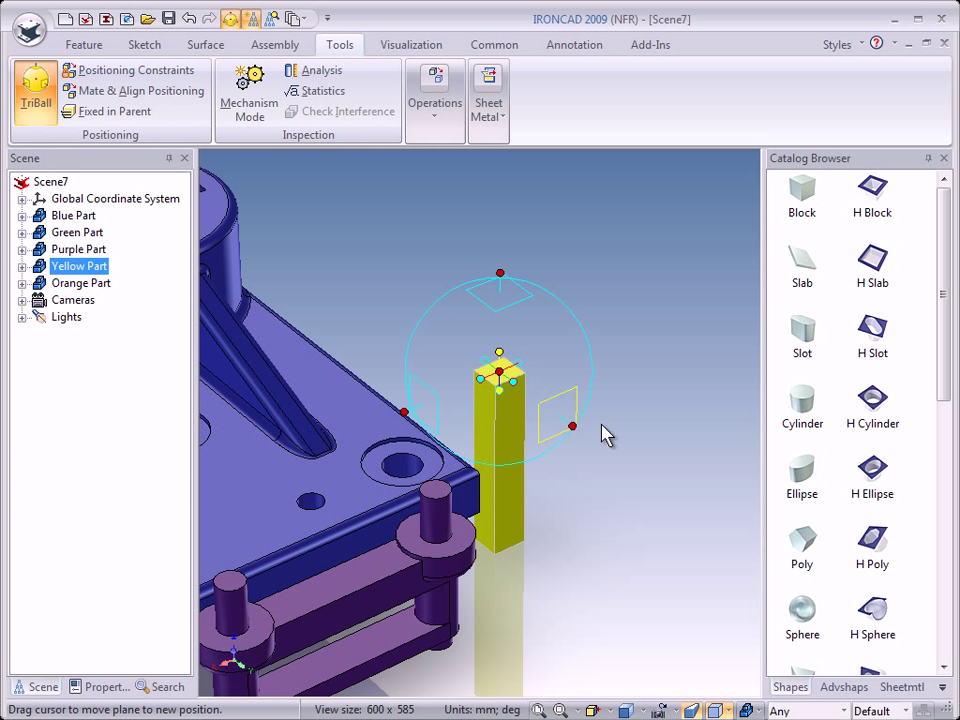
Step: Relocate only the TriBall to the near corner point of the yellow part's upper end
{"action": "right_click", "coordinate": [499, 371]}
{"action": "left_click", "coordinate": [555, 468]}
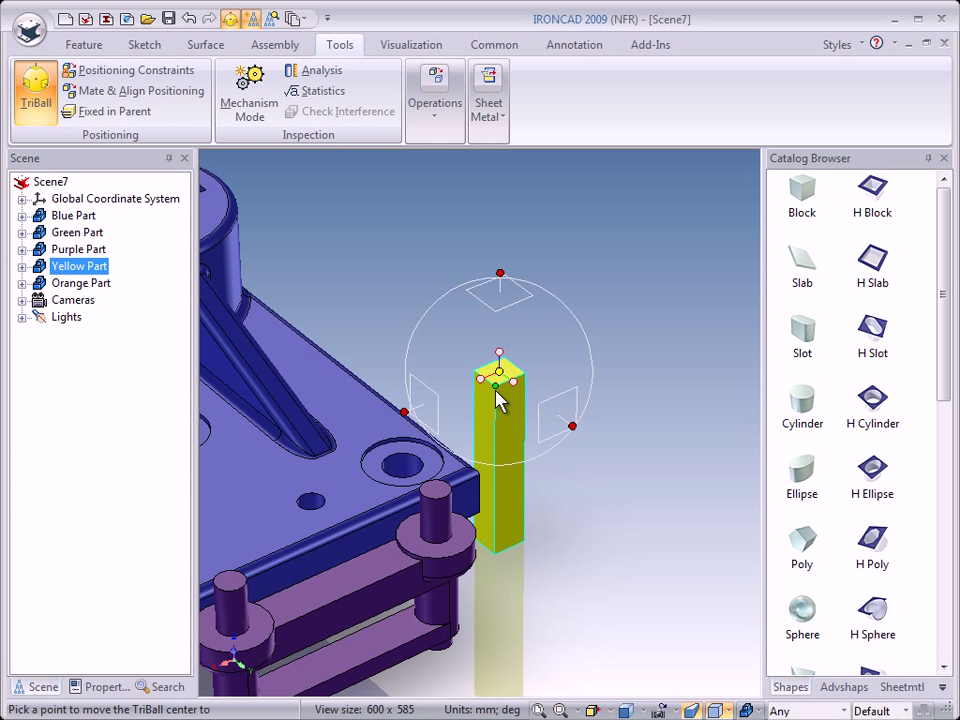
{"action": "left_click", "coordinate": [500, 396]}
Step: Move the yellow part by its TriBall to the keyway corner point on the orange shaft and switch the TriBall off
{"action": "middle_click_drag", "start_coordinate": [411, 388], "coordinate": [590, 415]}
{"action": "right_click", "coordinate": [656, 440]}
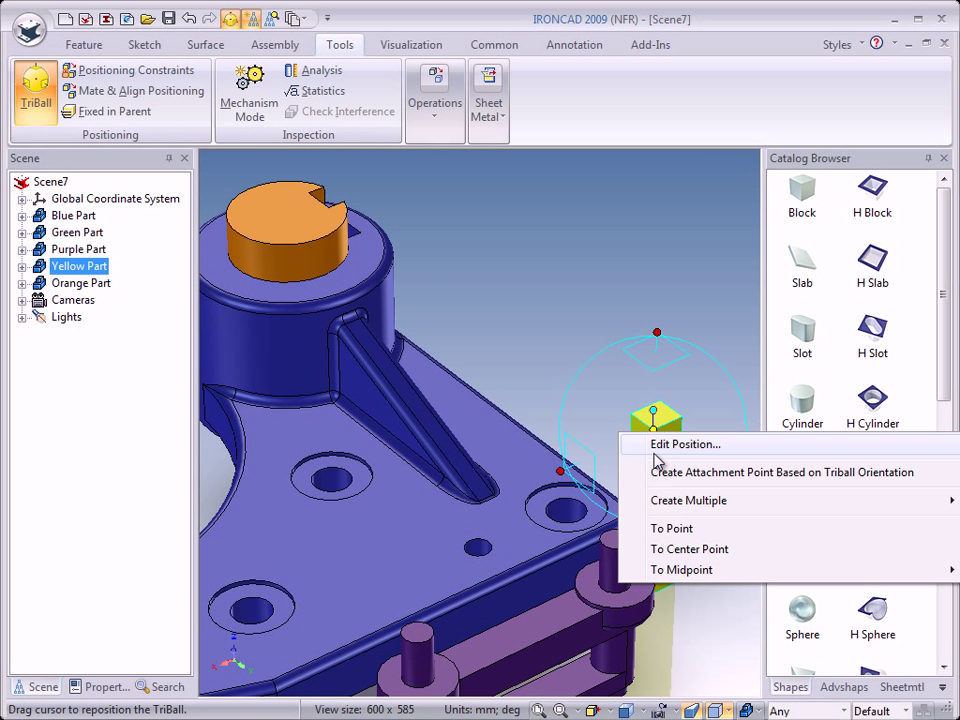
{"action": "left_click", "coordinate": [655, 527]}
{"action": "left_click", "coordinate": [328, 205]}
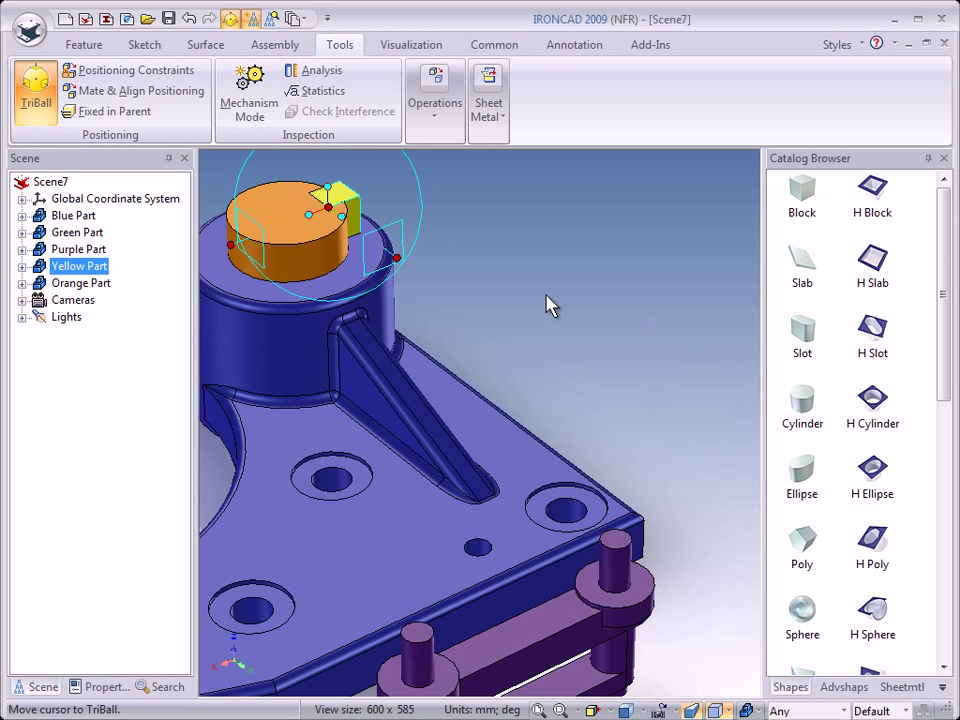
{"action": "key", "text": "F10"}
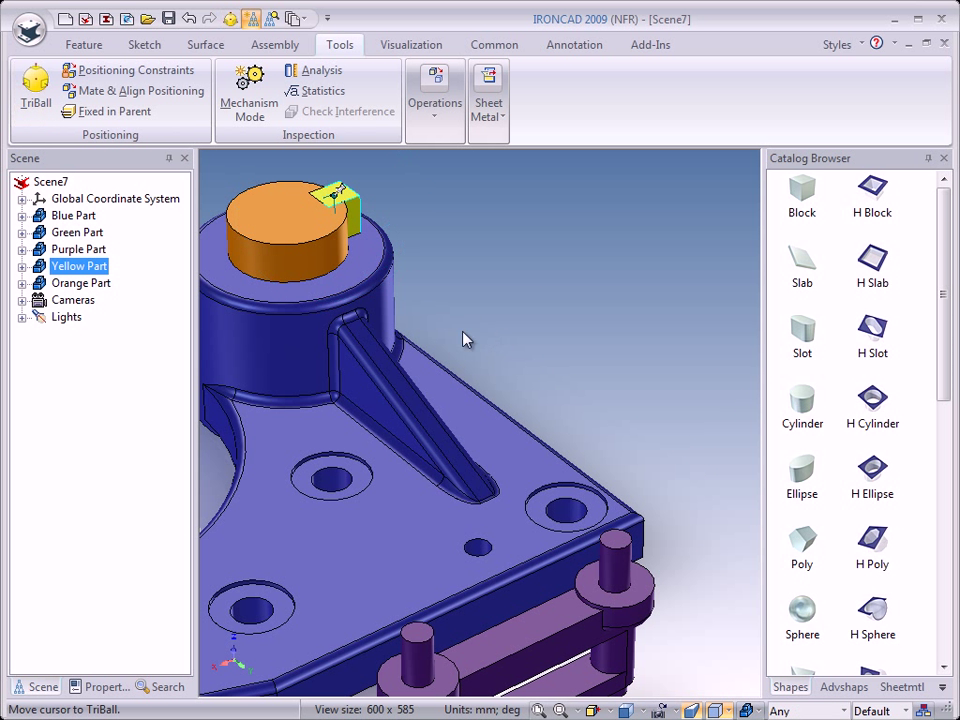
Step: Activate the TriBall on the green part
{"action": "middle_click_drag", "start_coordinate": [305, 340], "coordinate": [536, 388]}
{"action": "scroll", "coordinate": [722, 390], "scroll_direction": "up", "scroll_amount": 3}
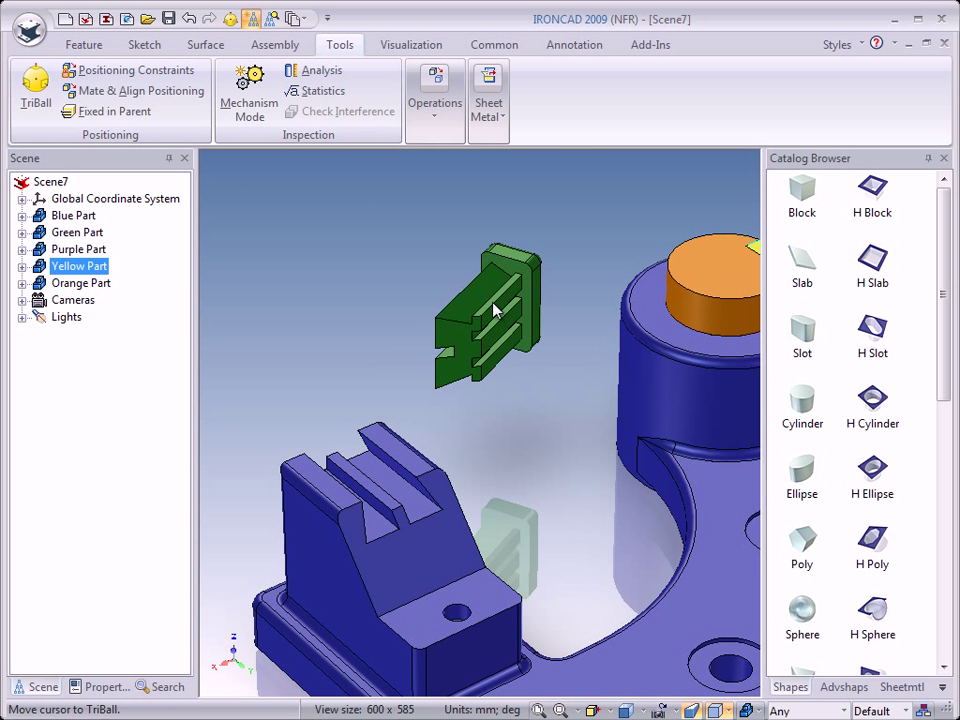
{"action": "left_click", "coordinate": [495, 312]}
{"action": "key", "text": "F10"}
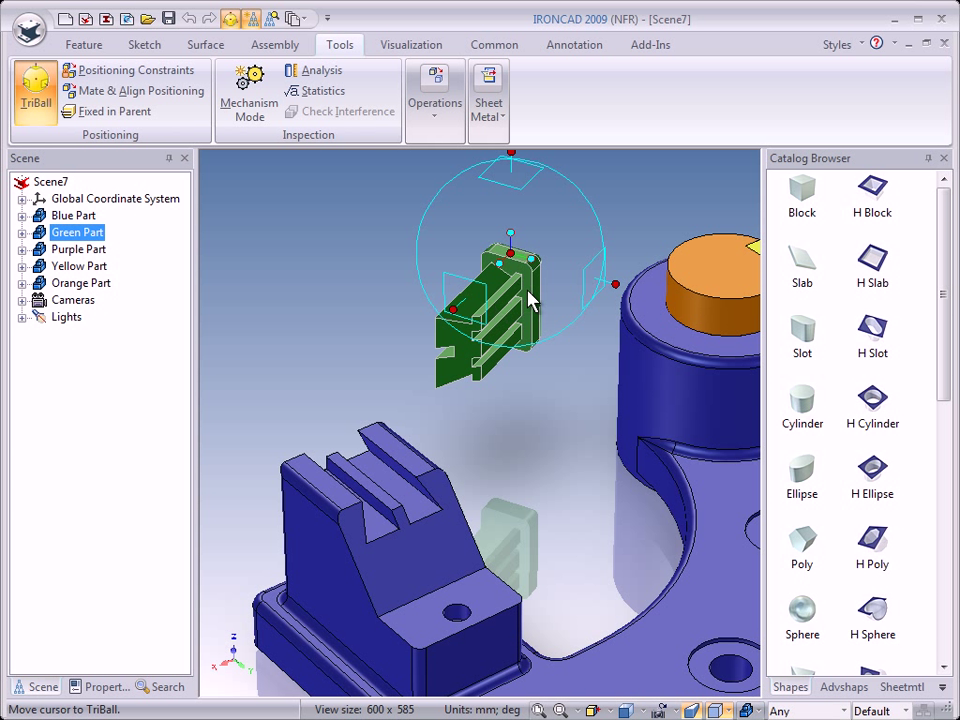
Step: Try to set a horizontal TriBall handle of the green part perpendicular to the slotted blue block's top face
{"action": "right_click", "coordinate": [511, 236]}
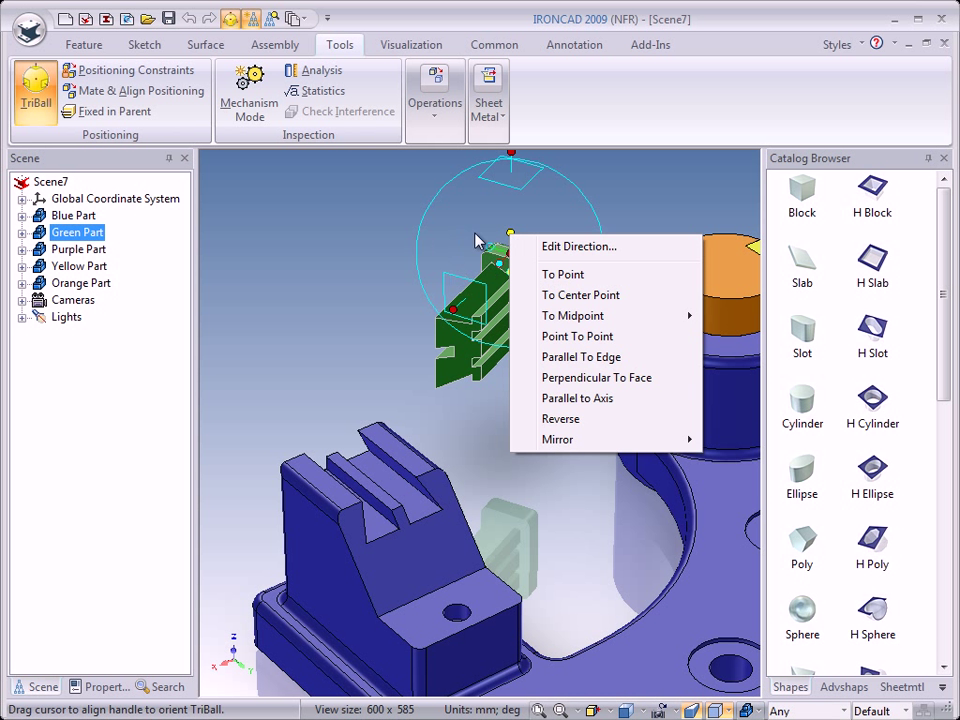
{"action": "key", "text": "Escape"}
{"action": "right_click", "coordinate": [532, 262]}
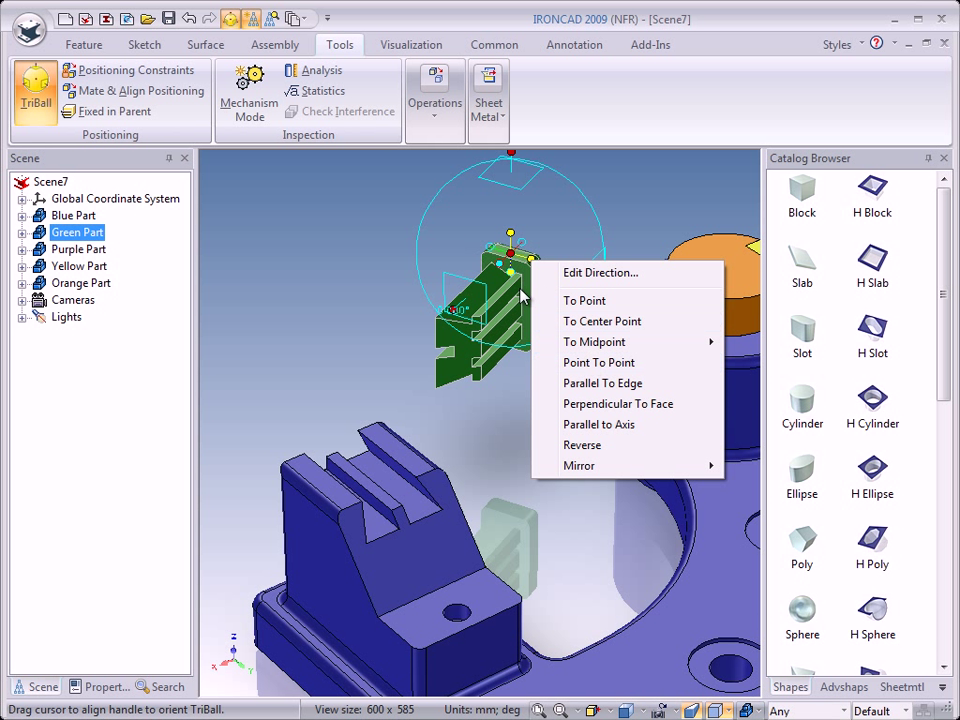
{"action": "left_click", "coordinate": [556, 404]}
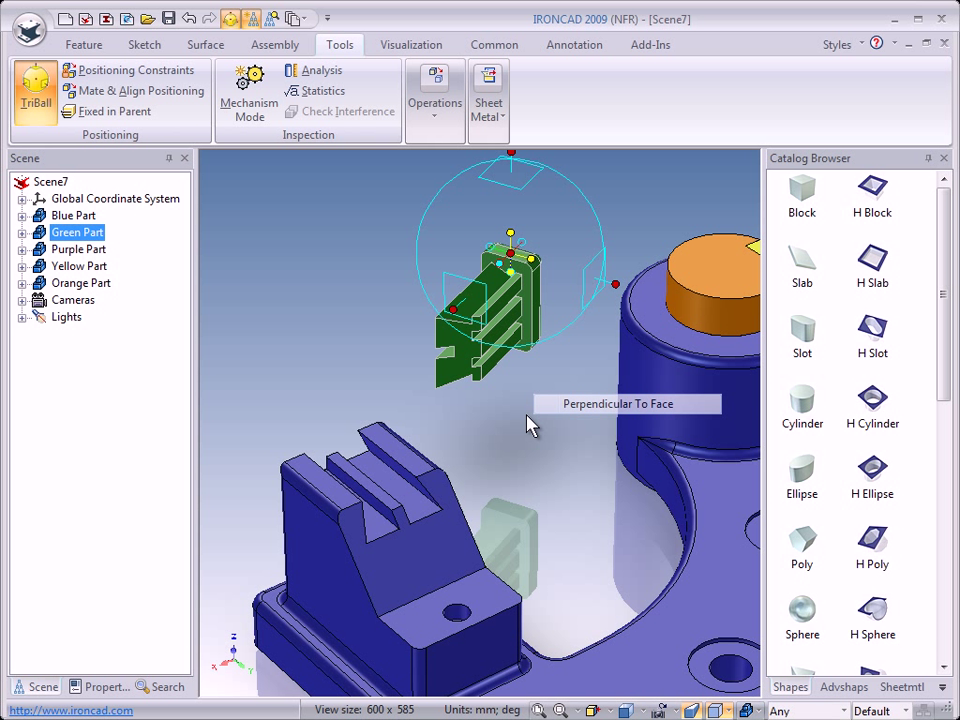
{"action": "left_click", "coordinate": [408, 460]}
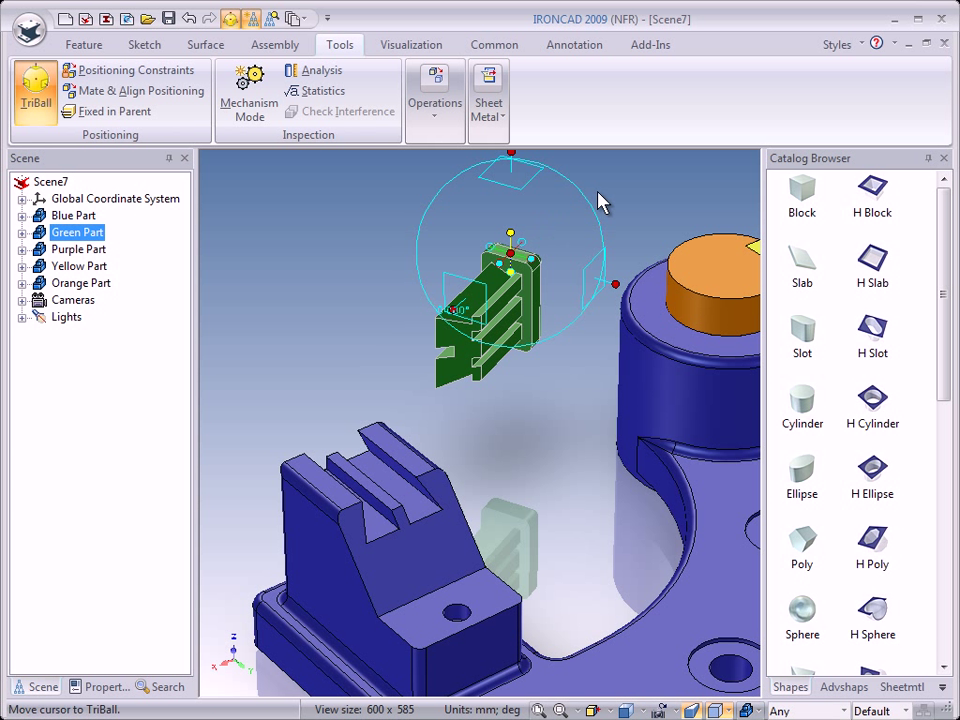
Step: Turn the green part's ribs upward by setting a horizontal TriBall handle perpendicular to the slotted blue block's top face
{"action": "right_click", "coordinate": [532, 260]}
{"action": "left_click", "coordinate": [563, 402]}
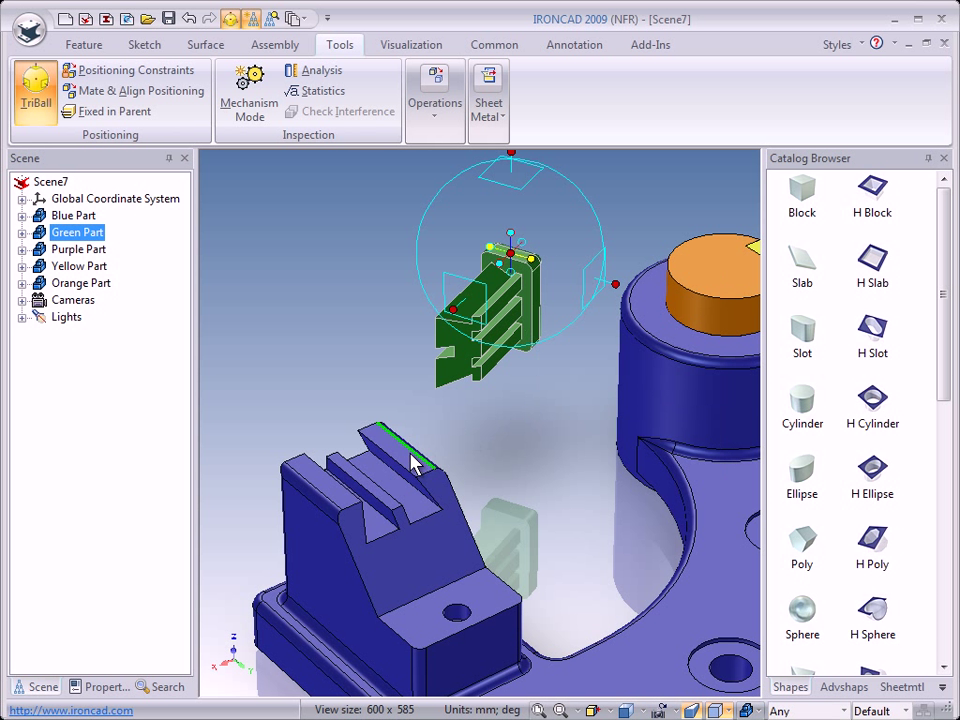
{"action": "left_click", "coordinate": [414, 467]}
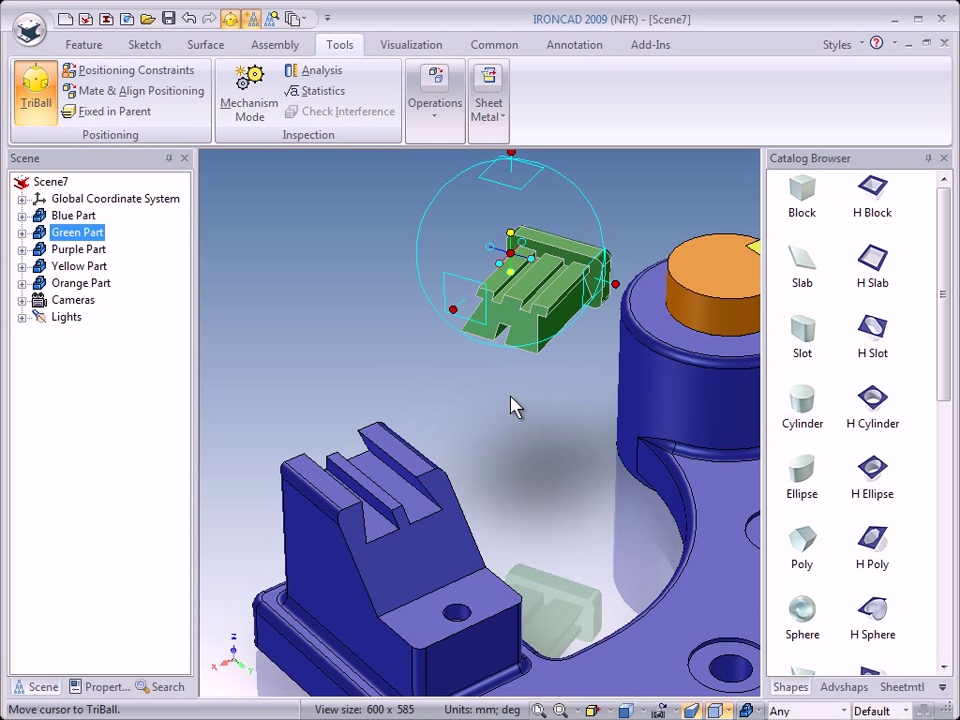
Step: Align the green part's lengthwise TriBall handle parallel to the upper slot edge of the blue block
{"action": "left_click", "coordinate": [501, 264]}
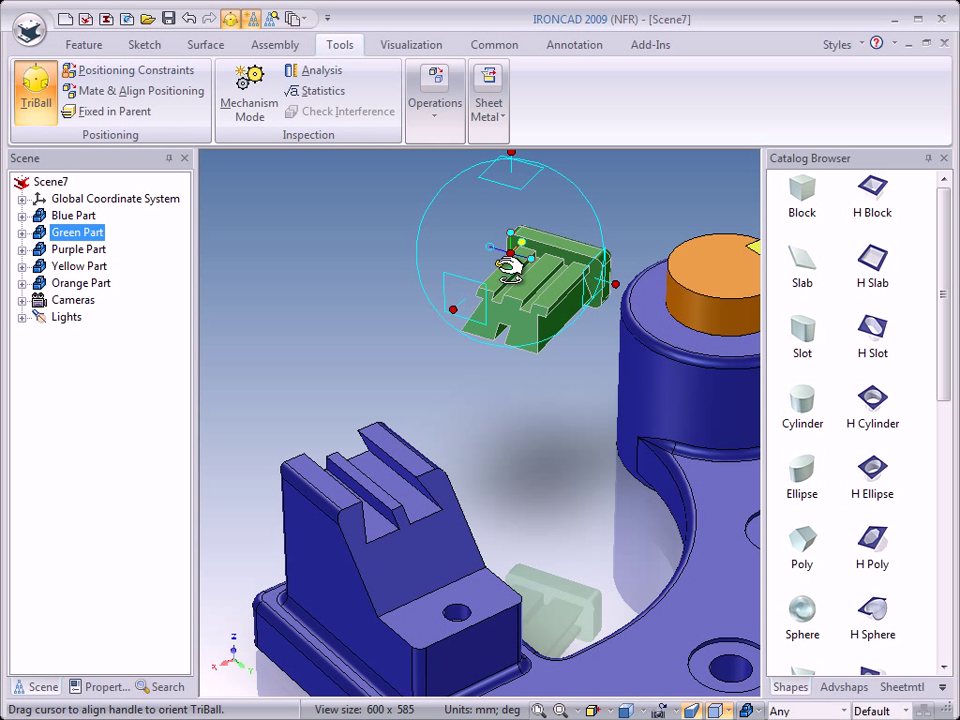
{"action": "right_click", "coordinate": [502, 264]}
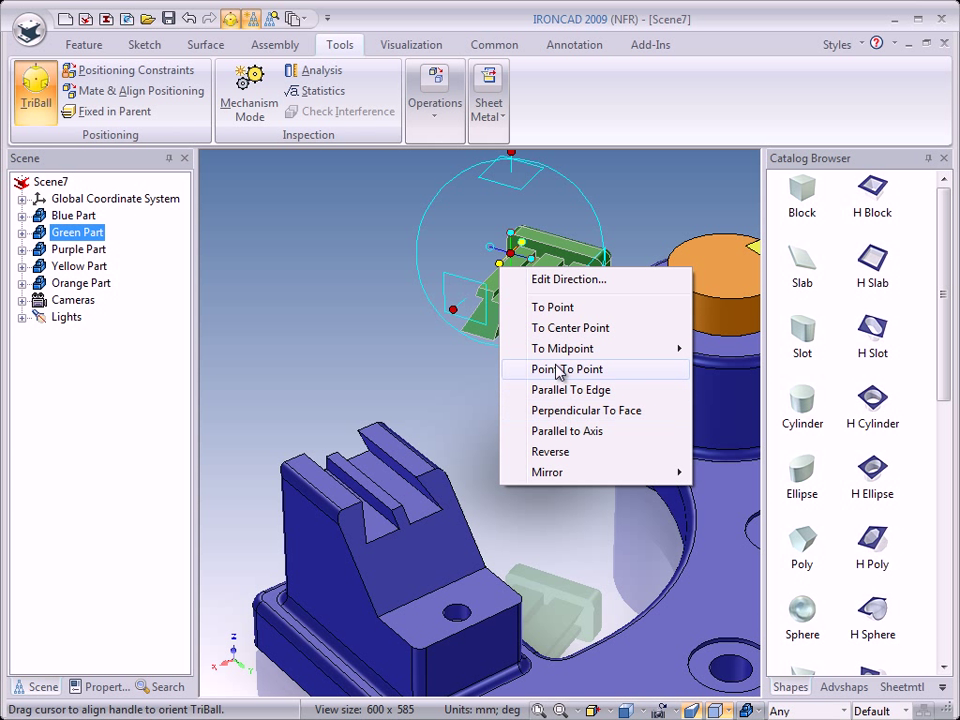
{"action": "left_click", "coordinate": [562, 390]}
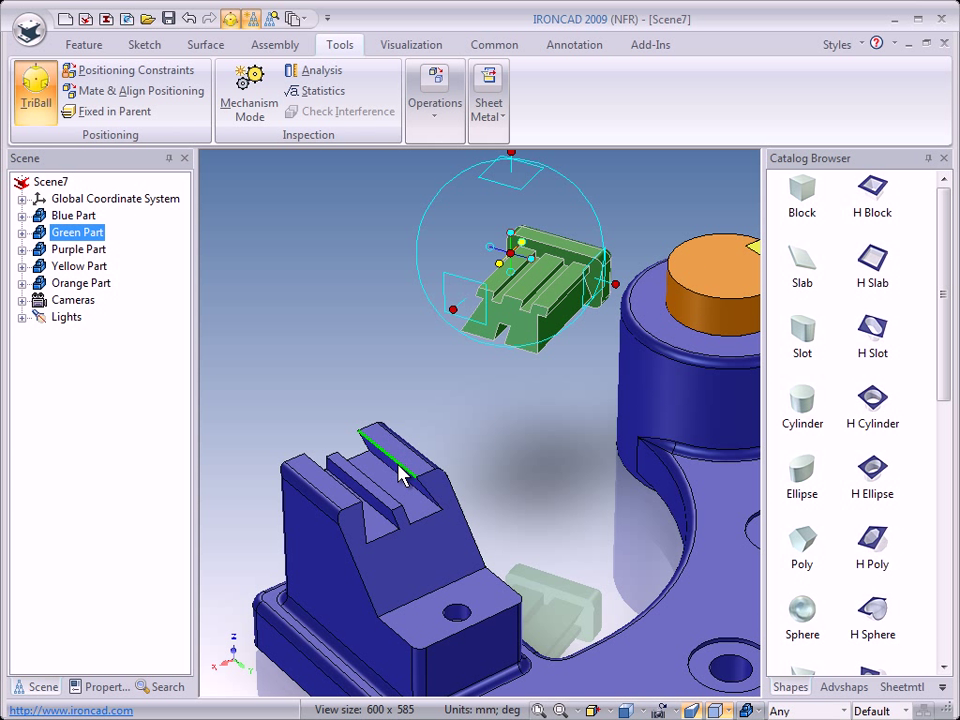
{"action": "left_click", "coordinate": [400, 473]}
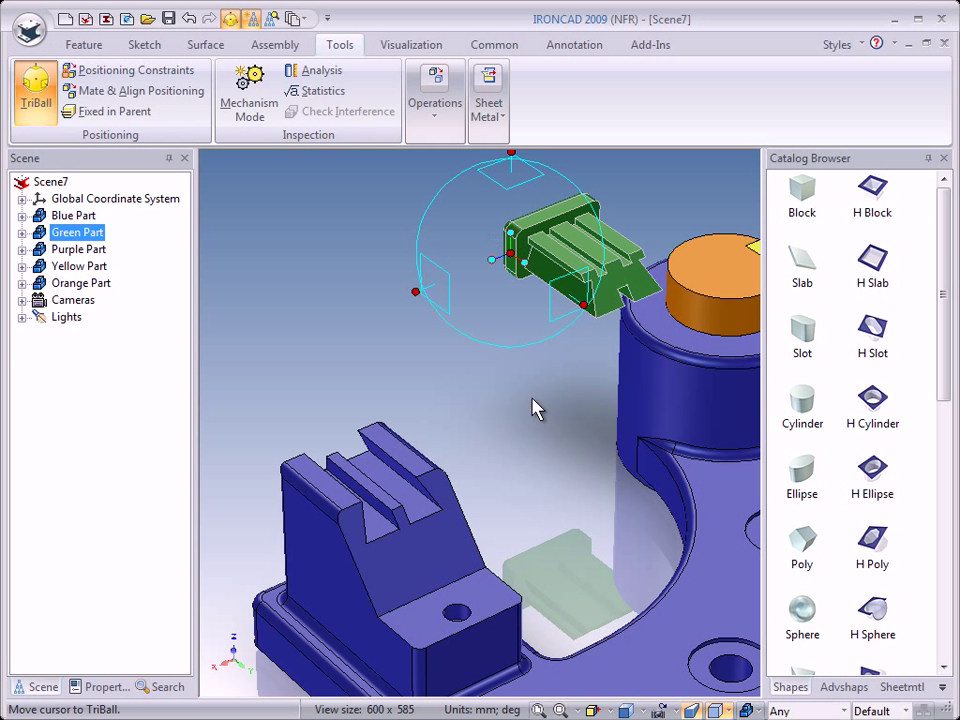
Step: Relocate only the TriBall to the lower corner point of the green part's grooved end
{"action": "right_click", "coordinate": [510, 254]}
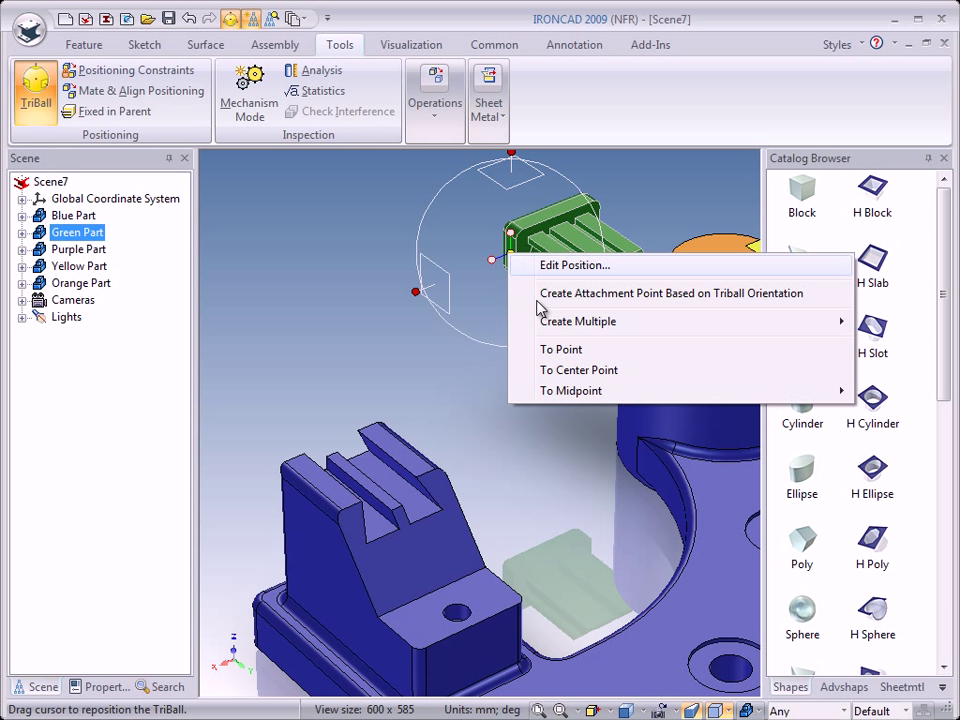
{"action": "left_click", "coordinate": [596, 350]}
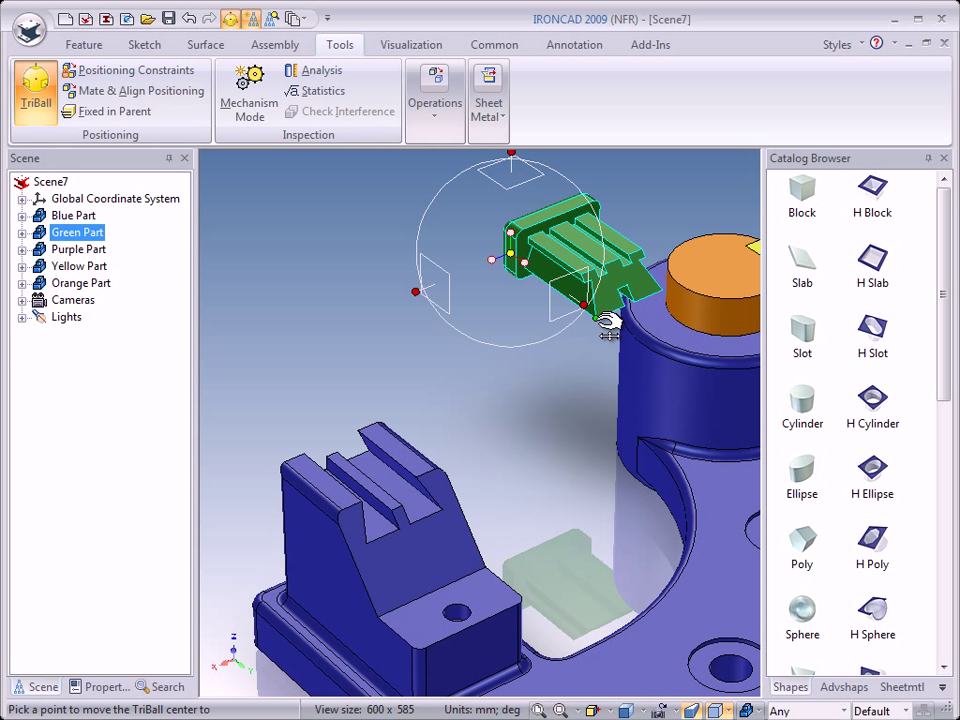
{"action": "left_click", "coordinate": [604, 325]}
Step: Move the green part by its TriBall to the matching lower corner point of the blue block's slot and deselect it
{"action": "right_click", "coordinate": [604, 325]}
{"action": "left_click", "coordinate": [634, 416]}
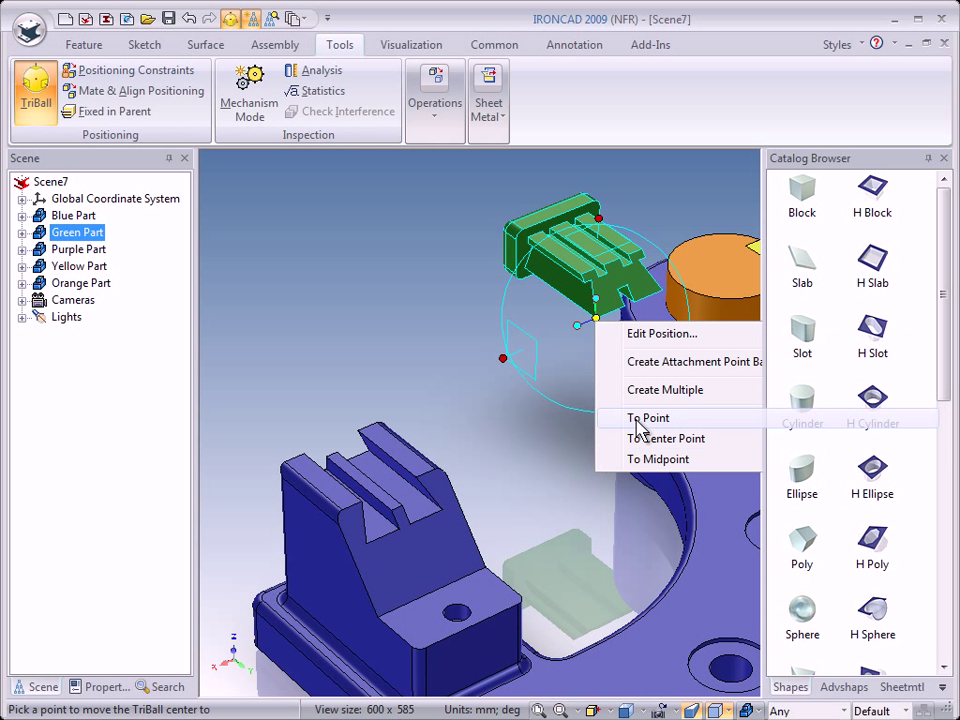
{"action": "left_click", "coordinate": [367, 546]}
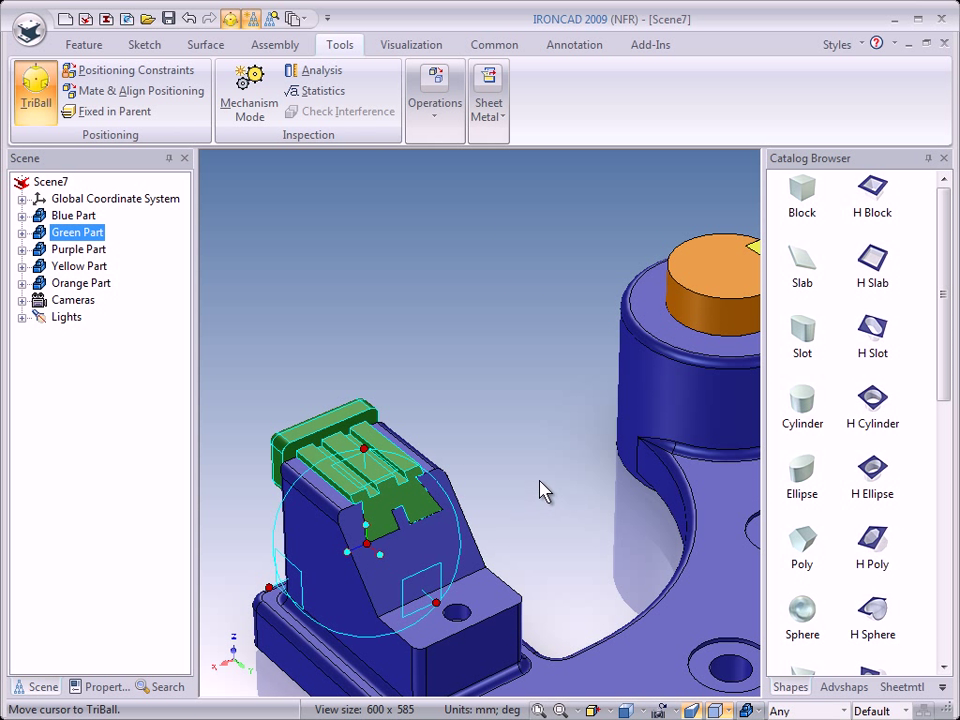
{"action": "left_click", "coordinate": [535, 487]}
{"action": "left_click", "coordinate": [527, 482]}
Step: Activate the TriBall on the purple part and flip the part over by reversing the vertical handle
{"action": "middle_click_drag", "start_coordinate": [553, 538], "coordinate": [432, 366]}
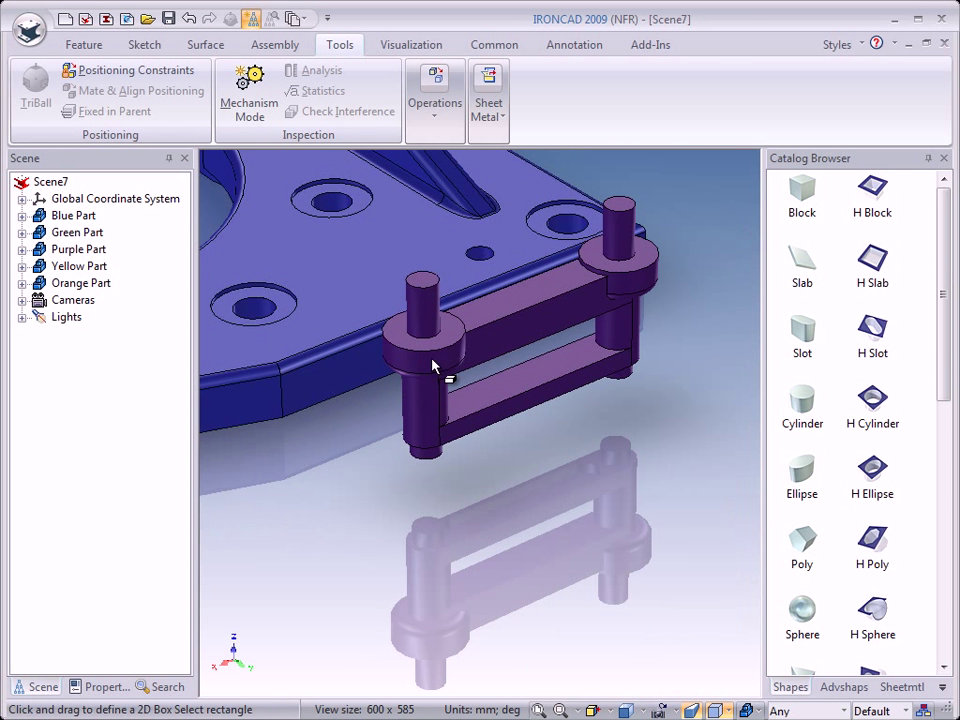
{"action": "left_click", "coordinate": [492, 340]}
{"action": "key", "text": "F10"}
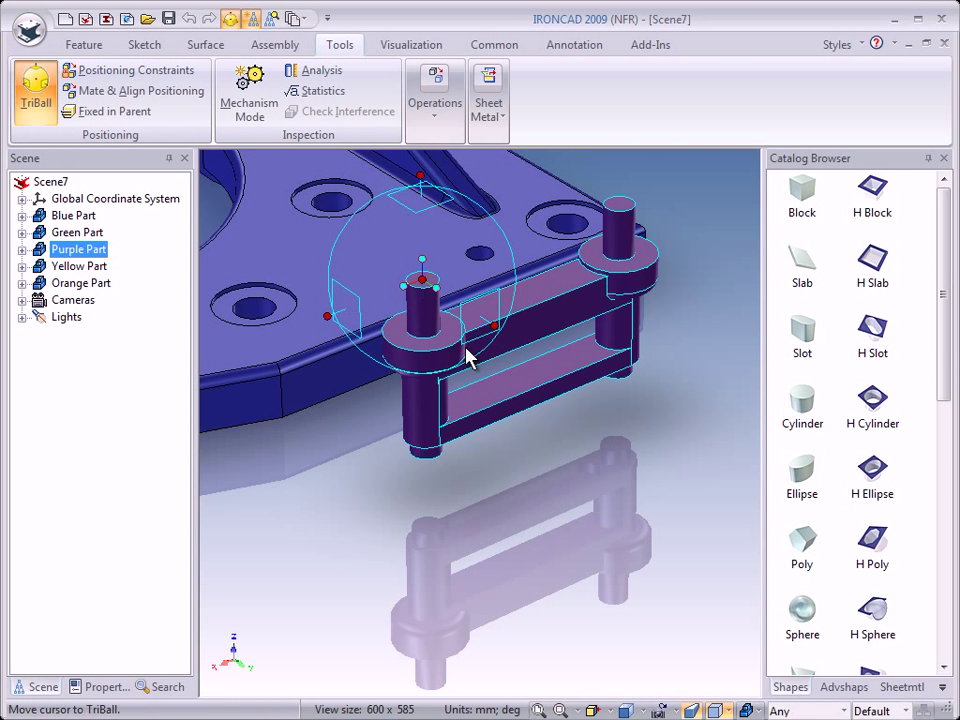
{"action": "right_click", "coordinate": [422, 262]}
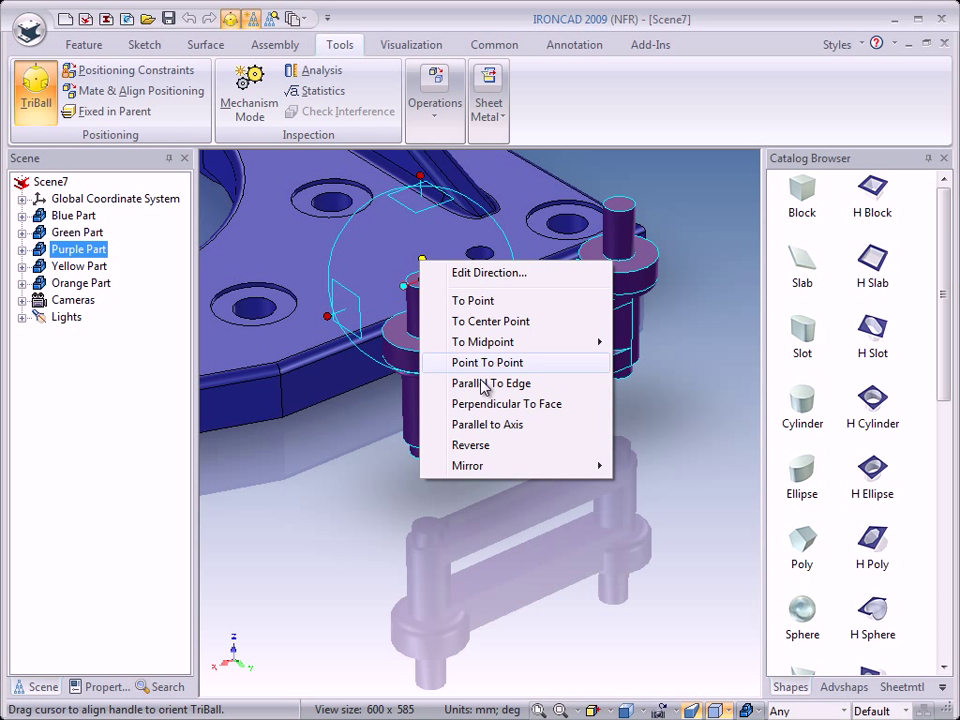
{"action": "left_click", "coordinate": [475, 447]}
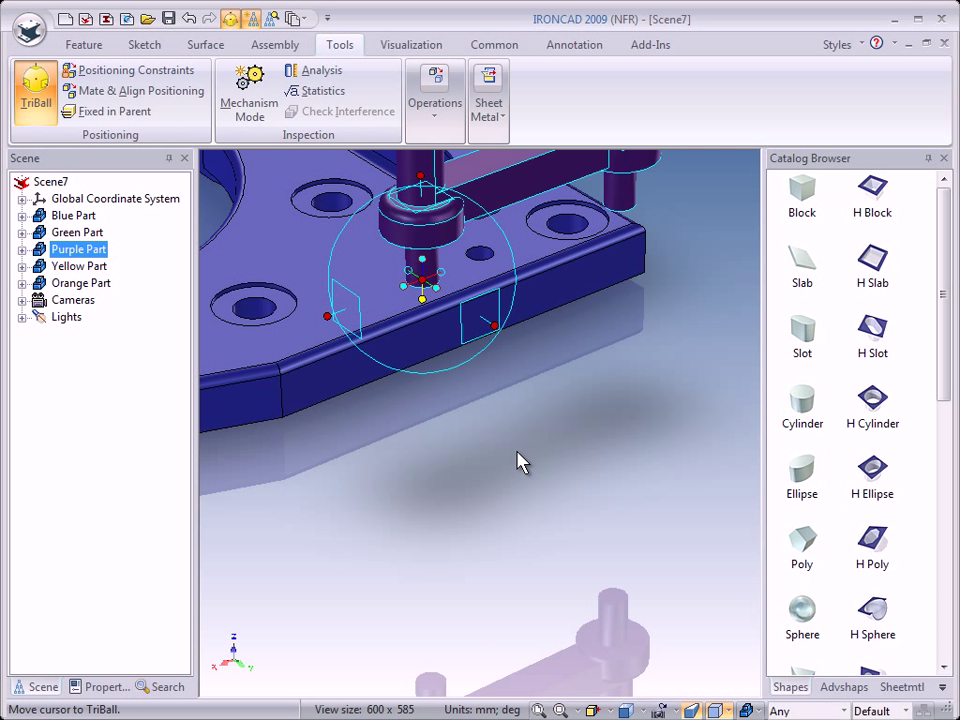
Step: Orient the purple part's horizontal TriBall handle point to point between the two counterbored holes in the blue base
{"action": "right_click", "coordinate": [440, 272]}
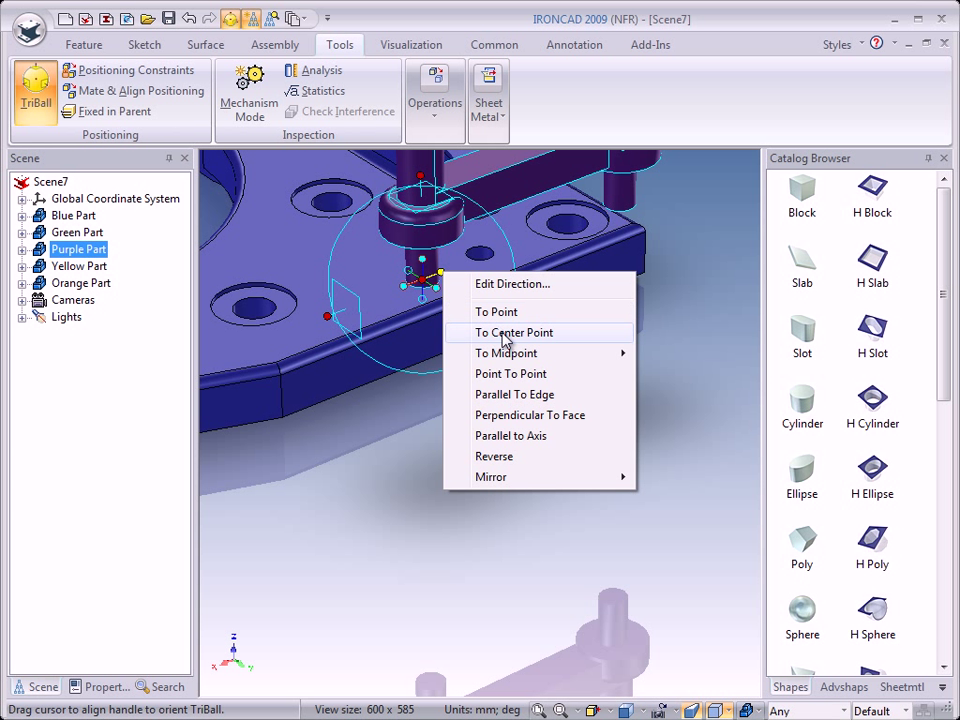
{"action": "mouse_move", "coordinate": [505, 360]}
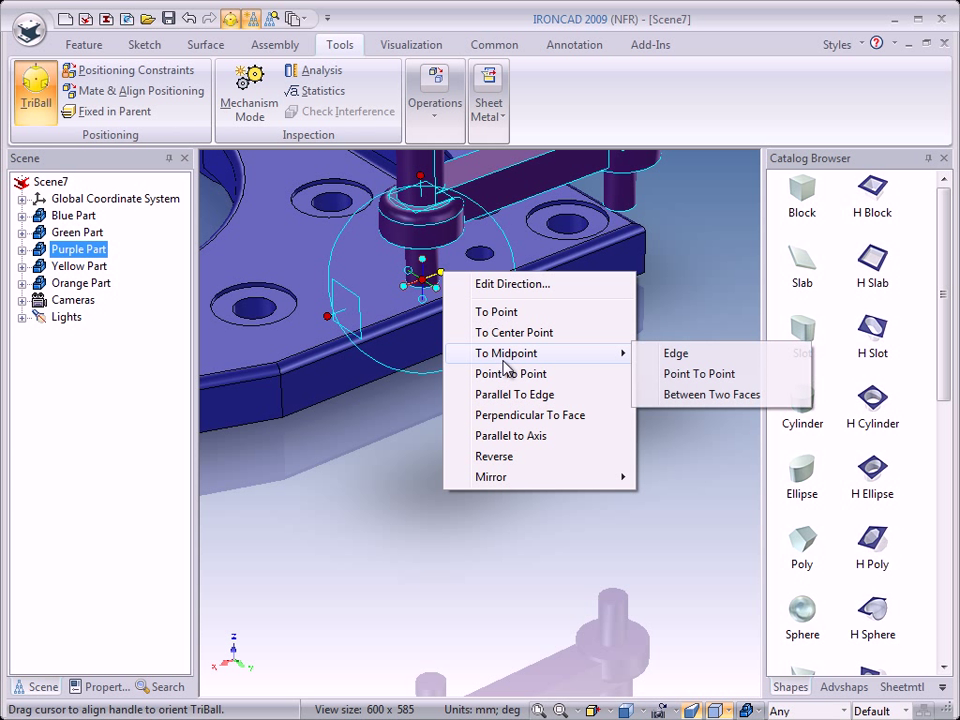
{"action": "left_click", "coordinate": [540, 375]}
{"action": "left_click", "coordinate": [255, 313]}
{"action": "left_click", "coordinate": [332, 208]}
Step: Relocate only the TriBall to the center point of the bottom edge of the purple part's near collar
{"action": "middle_click_drag", "start_coordinate": [497, 437], "coordinate": [617, 561]}
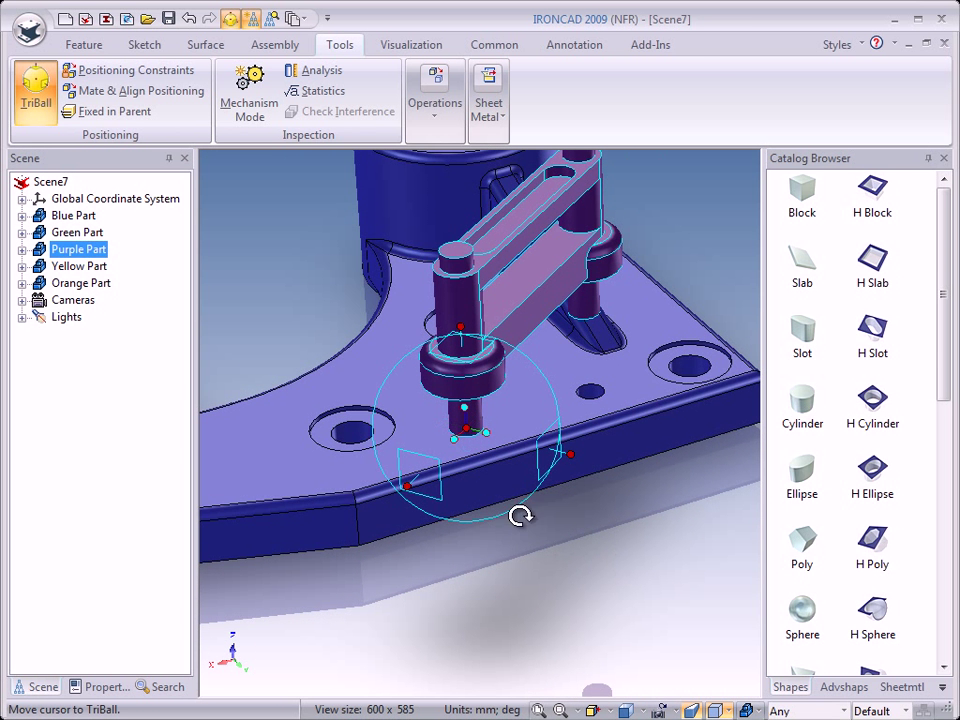
{"action": "right_click", "coordinate": [467, 430]}
{"action": "left_click", "coordinate": [530, 550]}
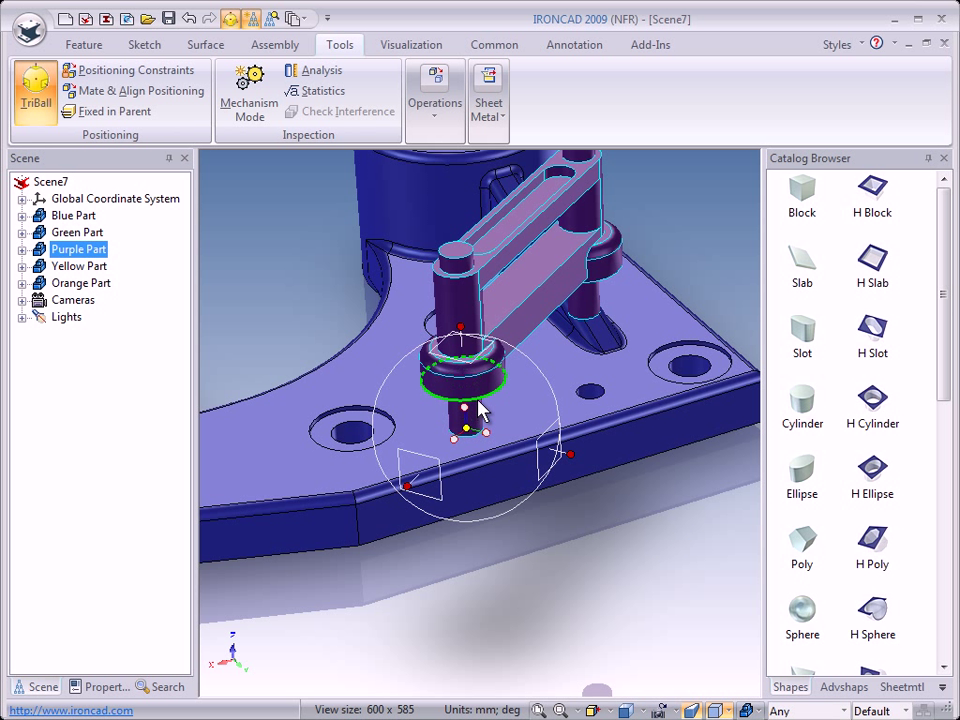
{"action": "left_click", "coordinate": [480, 407]}
Step: Move the purple part to the center point of the near counterbore in the blue base, switch the TriBall off and deselect the part
{"action": "right_click", "coordinate": [463, 383]}
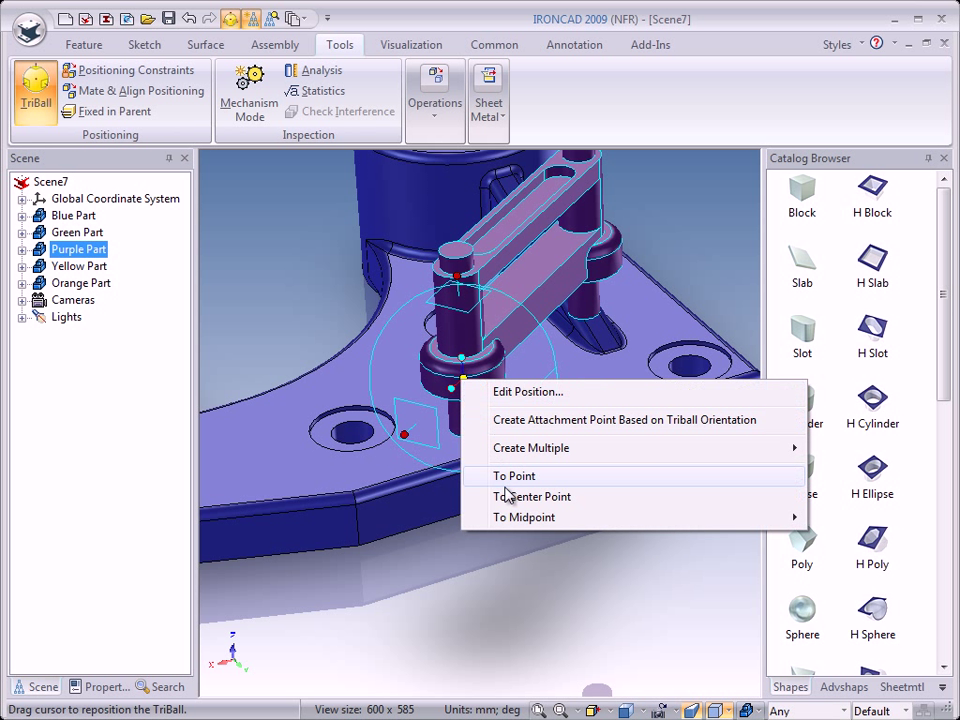
{"action": "left_click", "coordinate": [542, 496]}
{"action": "left_click", "coordinate": [352, 442]}
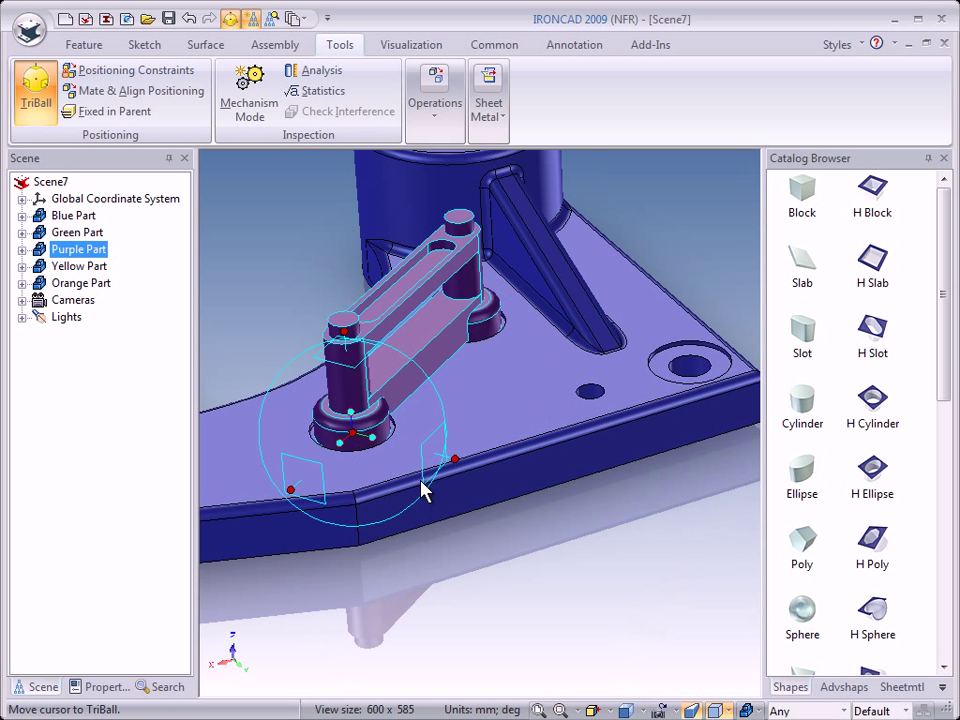
{"action": "key", "text": "F10"}
{"action": "left_click", "coordinate": [529, 540]}
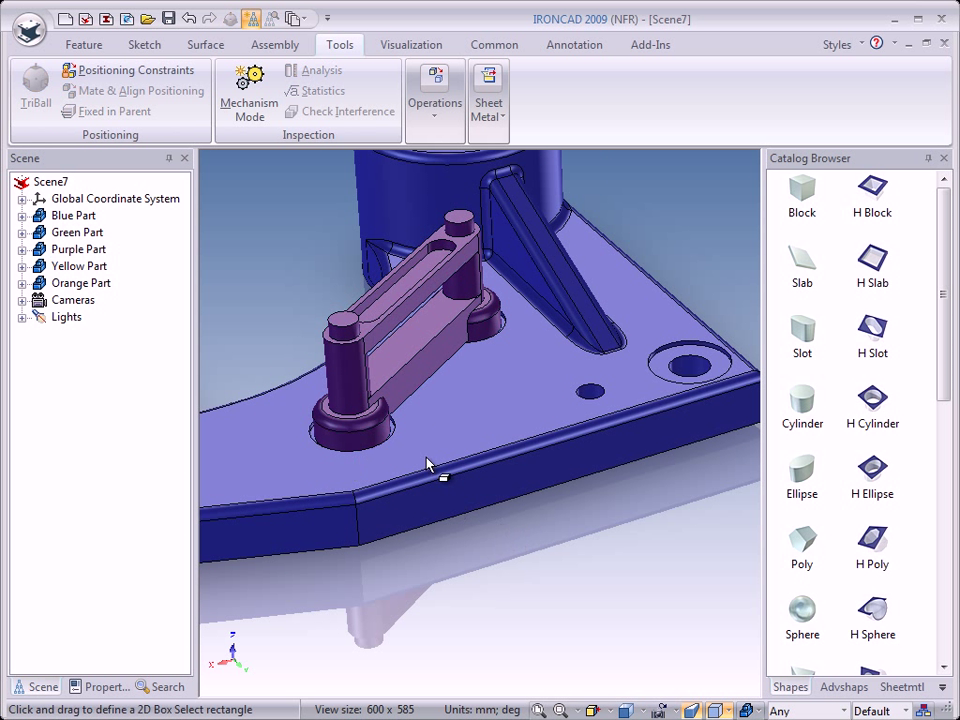
{"action": "scroll", "coordinate": [484, 561], "scroll_direction": "down", "scroll_amount": 3}
{"action": "scroll", "coordinate": [497, 570], "scroll_direction": "down", "scroll_amount": 3}
{"action": "middle_click_drag", "start_coordinate": [497, 570], "coordinate": [503, 540]}
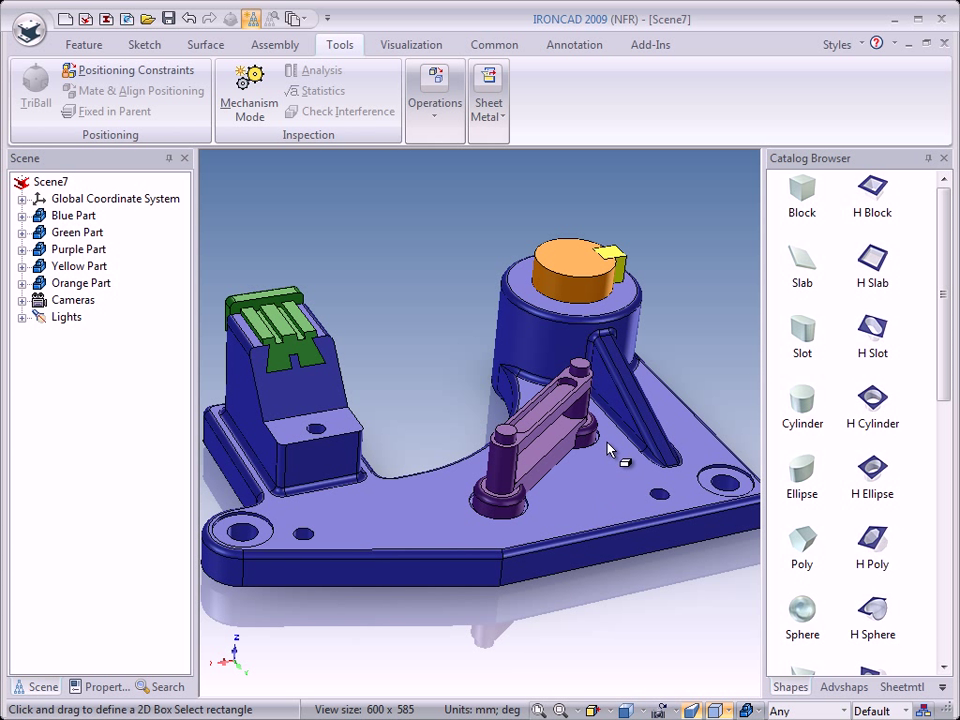
Step: Close the current scene and create a new one from the Triball1 tutorial template
{"action": "left_click", "coordinate": [944, 45]}
{"action": "left_click", "coordinate": [494, 411]}
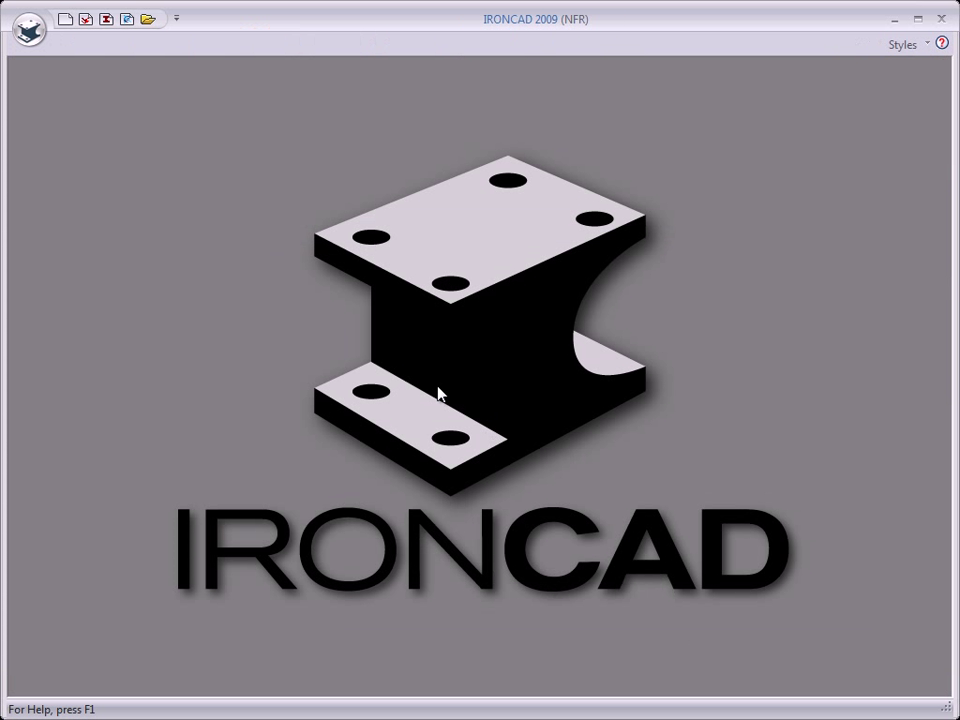
{"action": "left_click", "coordinate": [65, 19]}
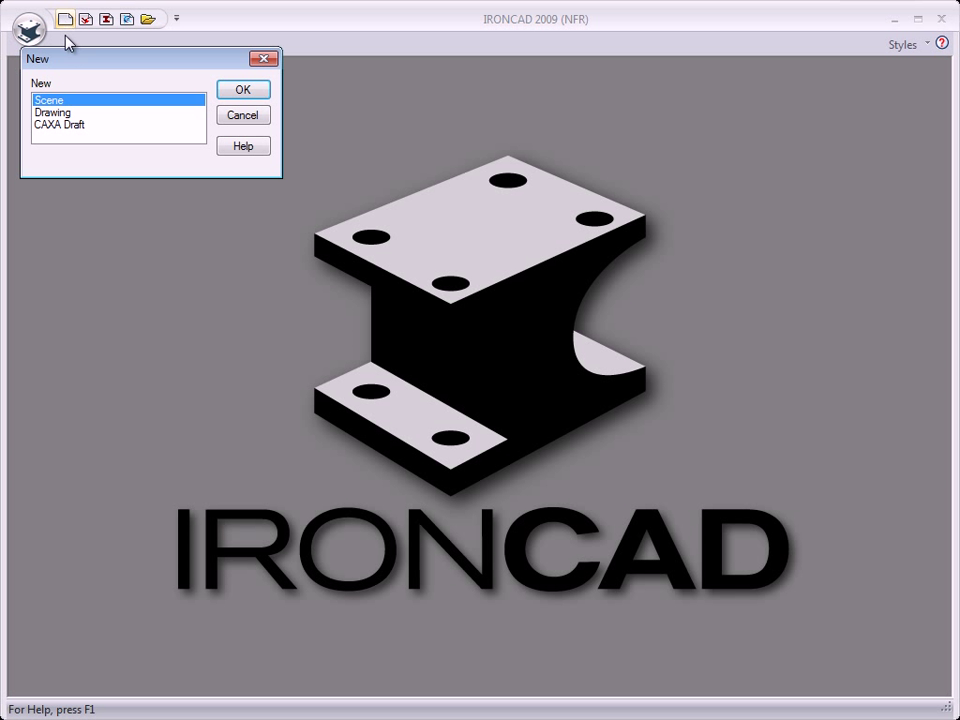
{"action": "left_click", "coordinate": [241, 94]}
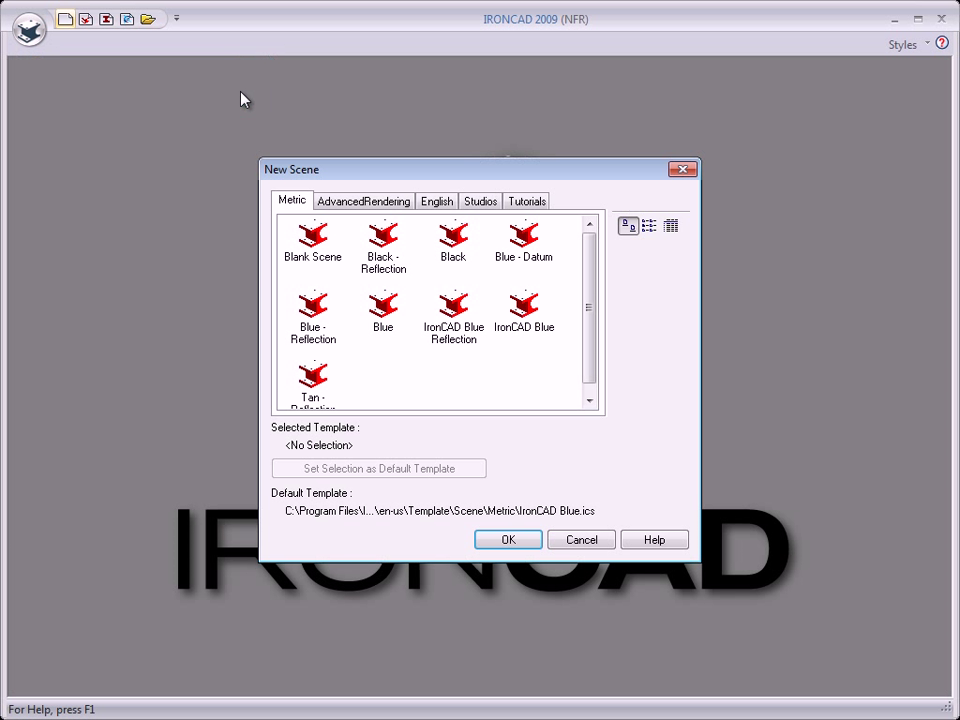
{"action": "left_click", "coordinate": [517, 203]}
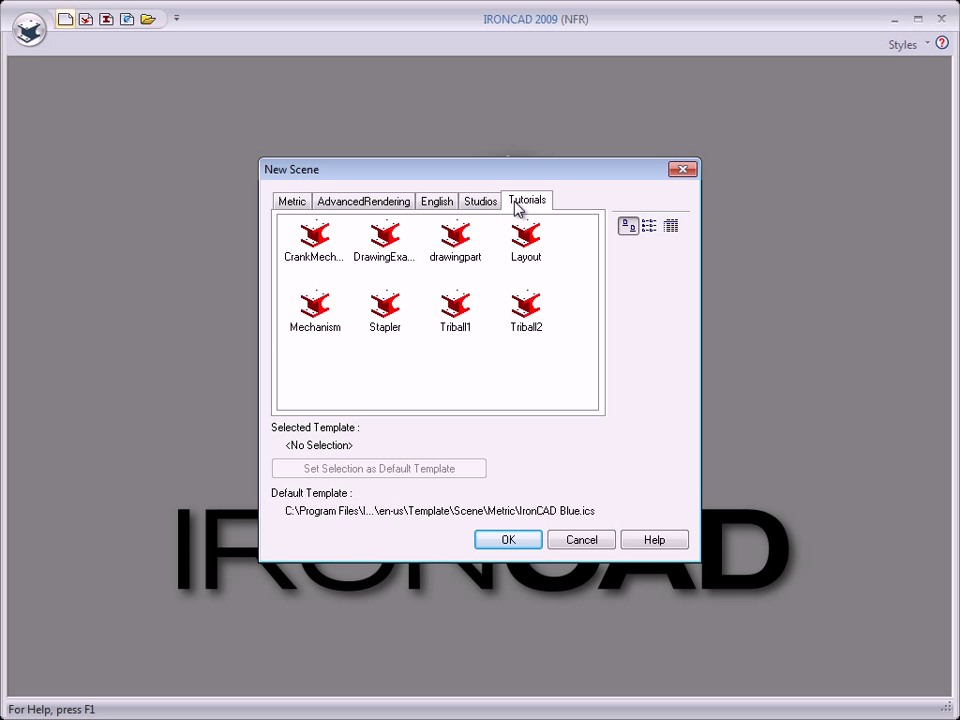
{"action": "left_click", "coordinate": [458, 310]}
{"action": "left_click", "coordinate": [510, 541]}
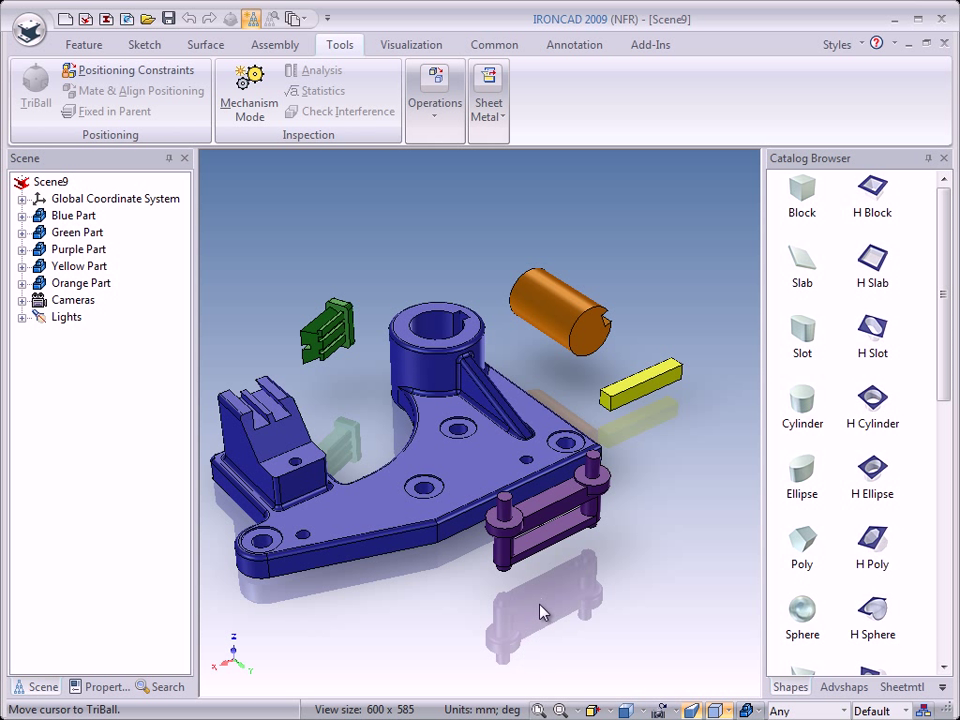
Step: Activate the TriBall on the orange part
{"action": "left_click", "coordinate": [563, 322]}
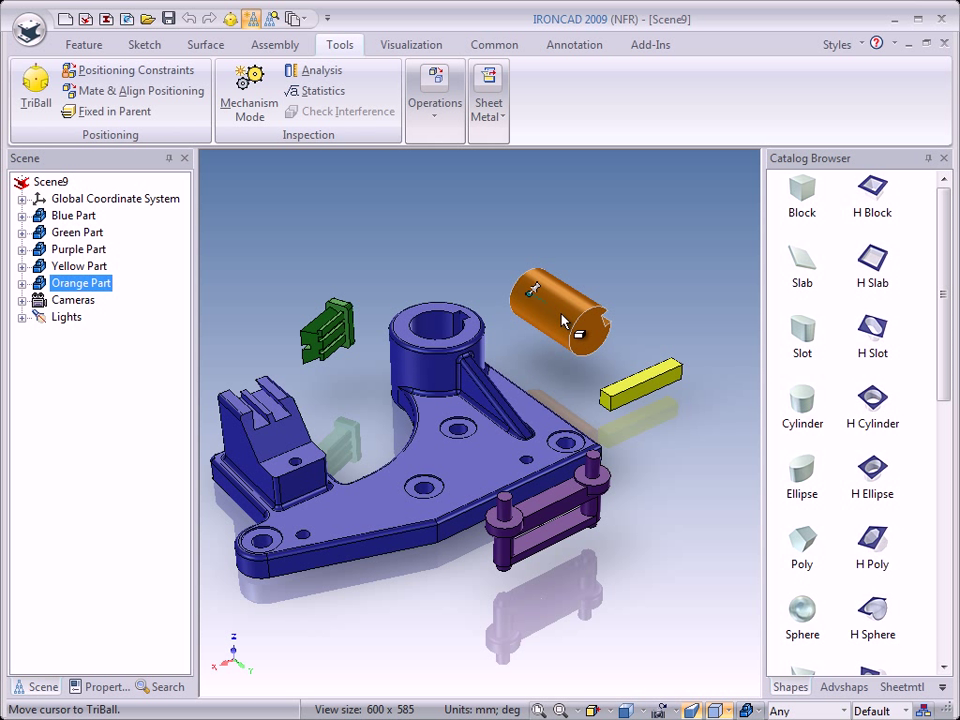
{"action": "key", "text": "F10"}
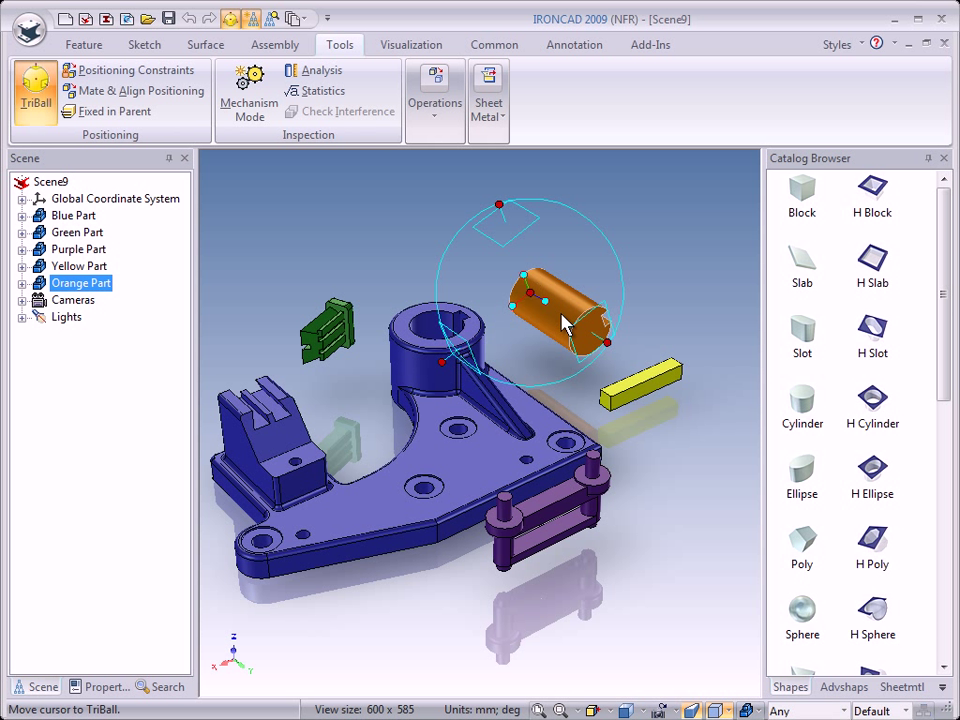
{"action": "key", "text": "F2"}
{"action": "left_click_drag", "start_coordinate": [551, 309], "coordinate": [557, 378]}
{"action": "key", "text": "F3"}
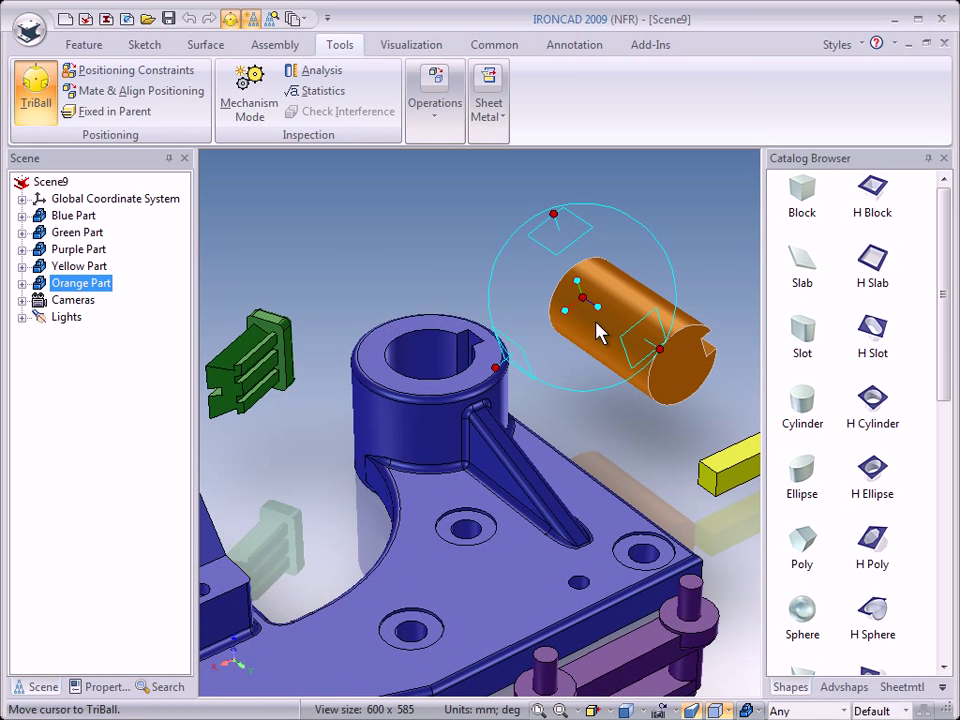
{"action": "key", "text": "F2"}
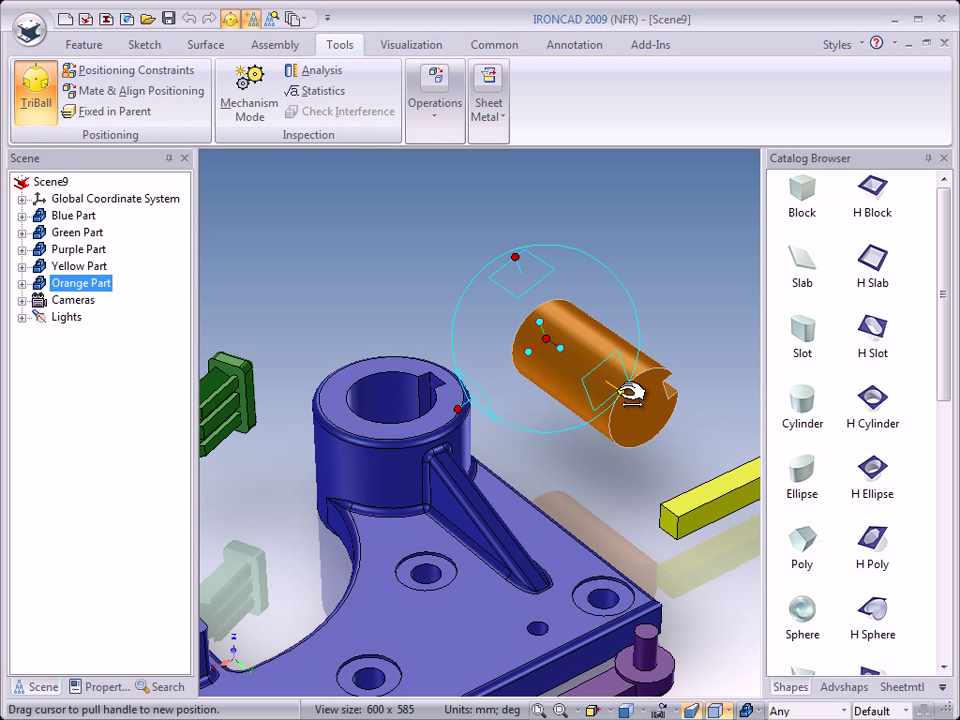
Step: Try sliding and rotating the orange part along the TriBall's lengthwise axis, cancelling the rotation
{"action": "left_click_drag", "start_coordinate": [632, 393], "coordinate": [636, 392]}
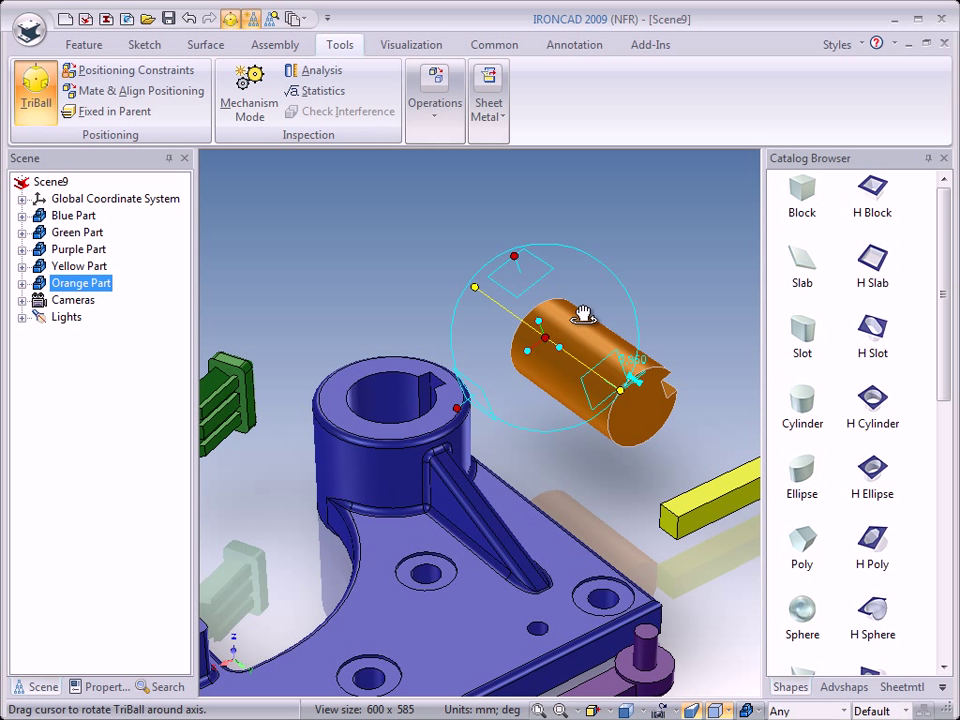
{"action": "left_click_drag", "start_coordinate": [583, 315], "coordinate": [567, 342]}
{"action": "mouse_move", "coordinate": [567, 342]}
{"action": "right_mouse_down"}
{"action": "mouse_move", "coordinate": [602, 311]}
{"action": "mouse_move", "coordinate": [575, 327]}
{"action": "right_mouse_up"}
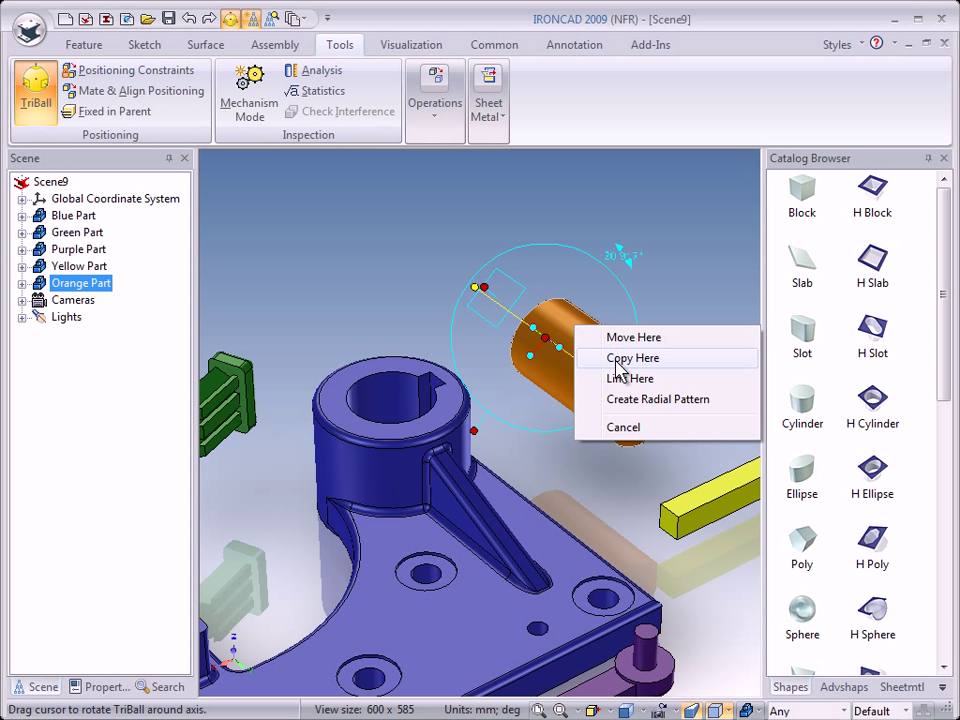
{"action": "left_click", "coordinate": [622, 428]}
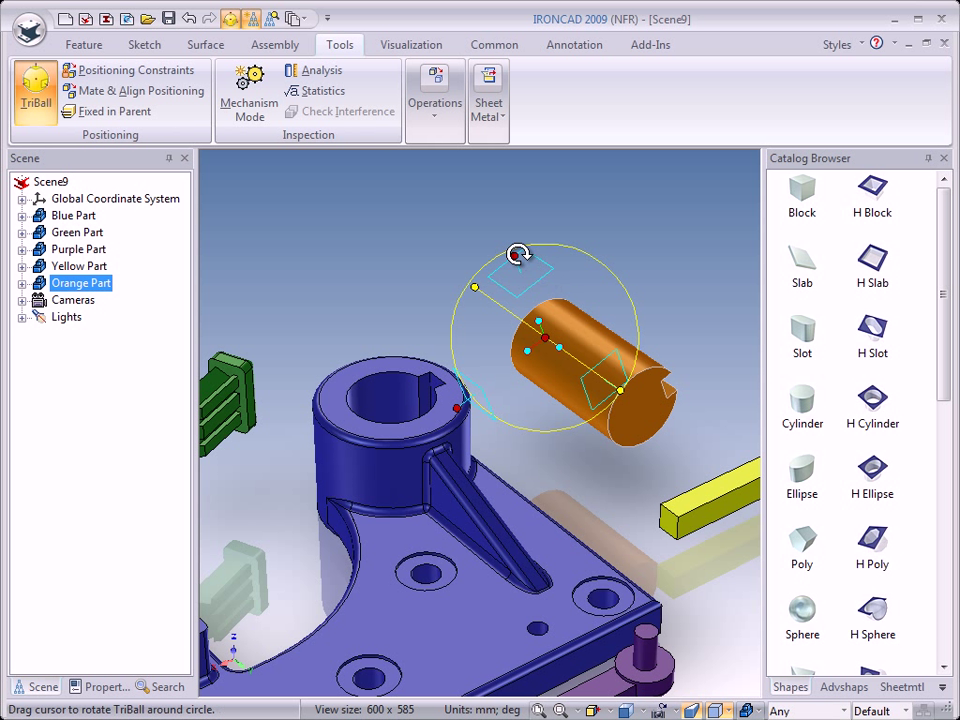
Step: Switch between the TriBall's outer axes and view the lengthwise inner handle's orientation options
{"action": "left_click_drag", "start_coordinate": [519, 261], "coordinate": [515, 255]}
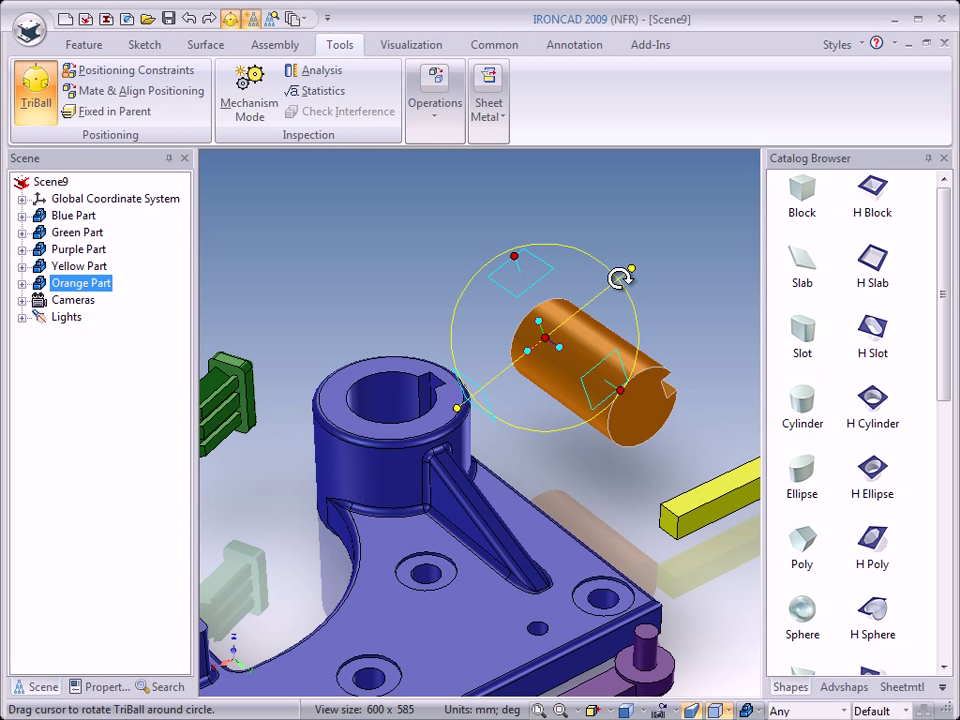
{"action": "right_click", "coordinate": [559, 349]}
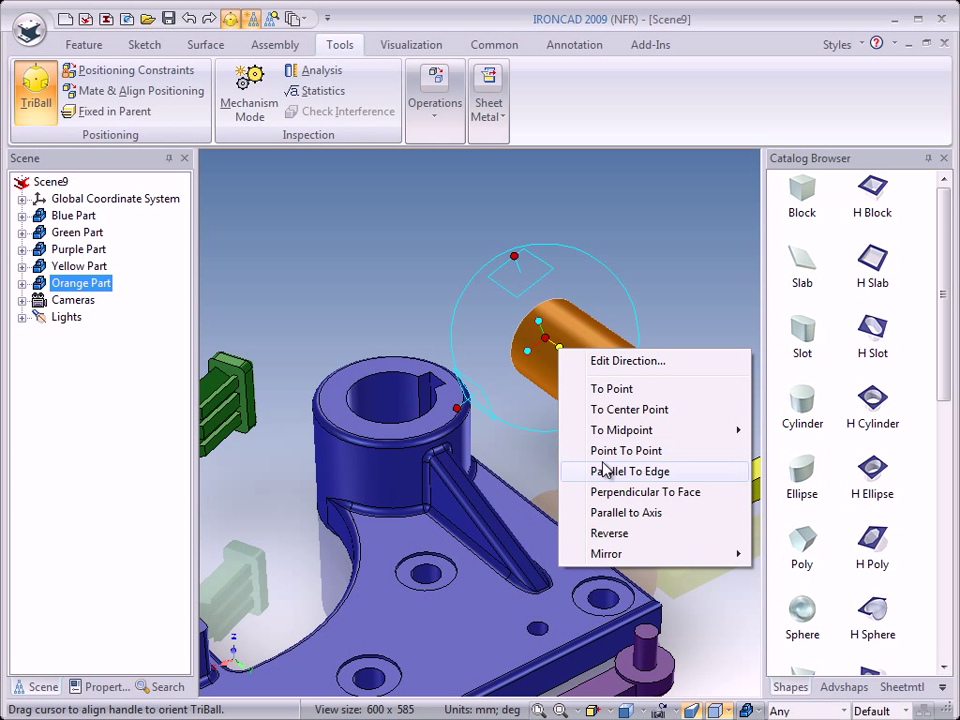
{"action": "left_click", "coordinate": [660, 274]}
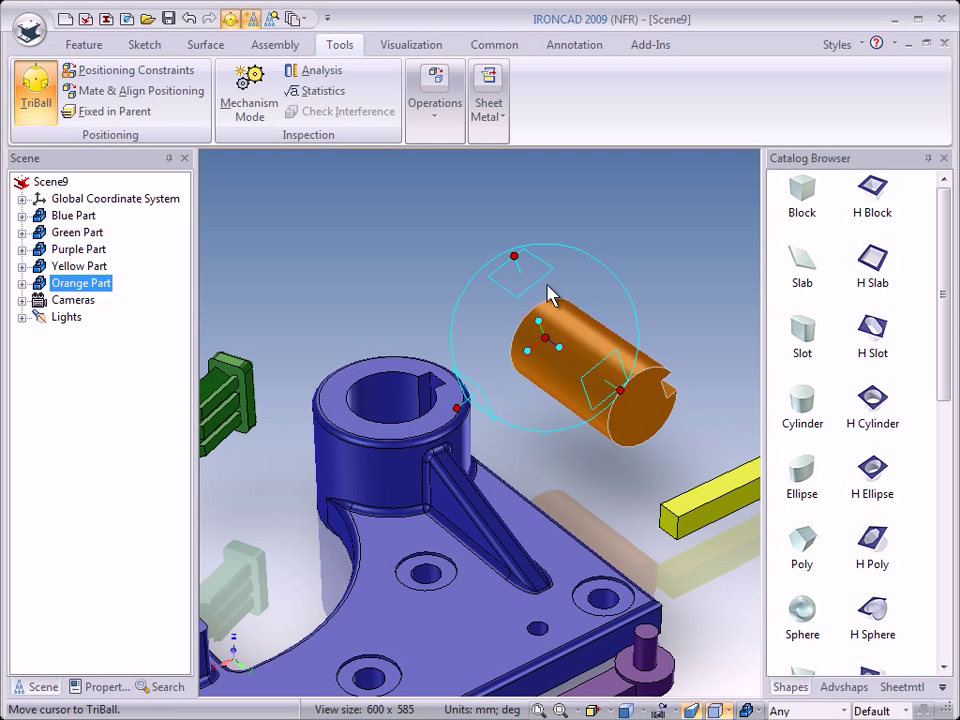
Step: Try moving the orange part within the TriBall planes and rotating it about the TriBall circle
{"action": "mouse_move", "coordinate": [537, 283]}
{"action": "left_mouse_down"}
{"action": "mouse_move", "coordinate": [594, 253]}
{"action": "mouse_move", "coordinate": [553, 221]}
{"action": "mouse_move", "coordinate": [495, 229]}
{"action": "mouse_move", "coordinate": [476, 274]}
{"action": "mouse_move", "coordinate": [555, 306]}
{"action": "mouse_move", "coordinate": [568, 227]}
{"action": "mouse_move", "coordinate": [488, 243]}
{"action": "mouse_move", "coordinate": [463, 285]}
{"action": "mouse_move", "coordinate": [521, 315]}
{"action": "mouse_move", "coordinate": [583, 274]}
{"action": "mouse_move", "coordinate": [535, 232]}
{"action": "mouse_move", "coordinate": [467, 268]}
{"action": "mouse_move", "coordinate": [469, 242]}
{"action": "mouse_move", "coordinate": [514, 281]}
{"action": "mouse_move", "coordinate": [459, 259]}
{"action": "mouse_move", "coordinate": [439, 274]}
{"action": "mouse_move", "coordinate": [398, 262]}
{"action": "mouse_move", "coordinate": [513, 266]}
{"action": "mouse_move", "coordinate": [562, 291]}
{"action": "mouse_move", "coordinate": [550, 261]}
{"action": "mouse_move", "coordinate": [541, 263]}
{"action": "left_mouse_up"}
{"action": "mouse_move", "coordinate": [588, 364]}
{"action": "left_mouse_down"}
{"action": "mouse_move", "coordinate": [540, 424]}
{"action": "mouse_move", "coordinate": [561, 339]}
{"action": "mouse_move", "coordinate": [600, 326]}
{"action": "mouse_move", "coordinate": [551, 405]}
{"action": "mouse_move", "coordinate": [579, 356]}
{"action": "left_mouse_up"}
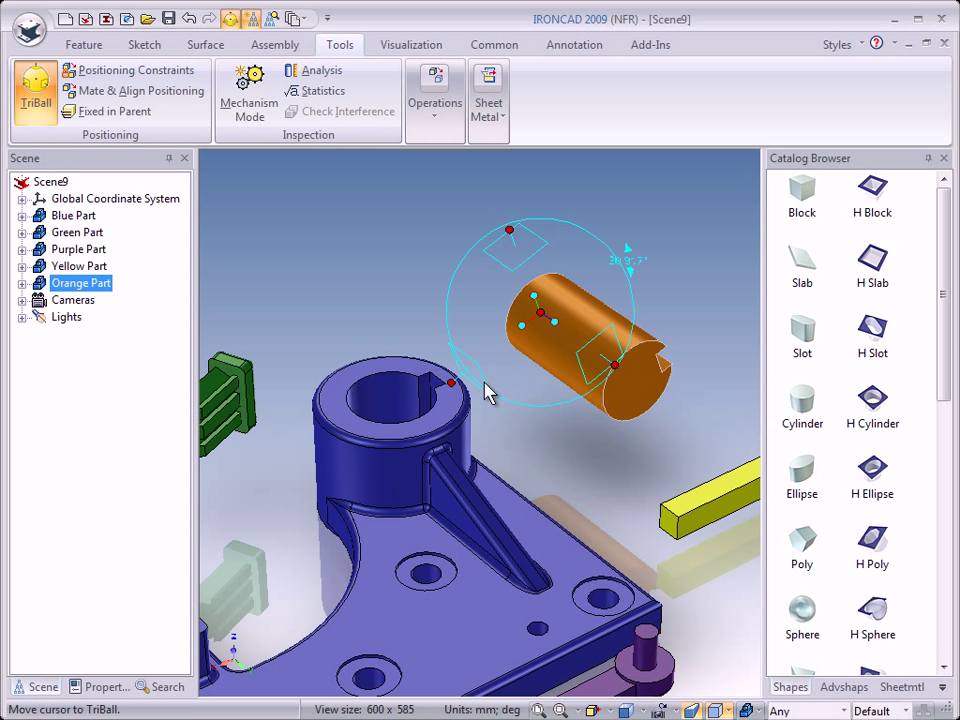
{"action": "mouse_move", "coordinate": [480, 381]}
{"action": "left_mouse_down"}
{"action": "mouse_move", "coordinate": [507, 420]}
{"action": "mouse_move", "coordinate": [476, 347]}
{"action": "mouse_move", "coordinate": [506, 392]}
{"action": "mouse_move", "coordinate": [494, 379]}
{"action": "left_mouse_up"}
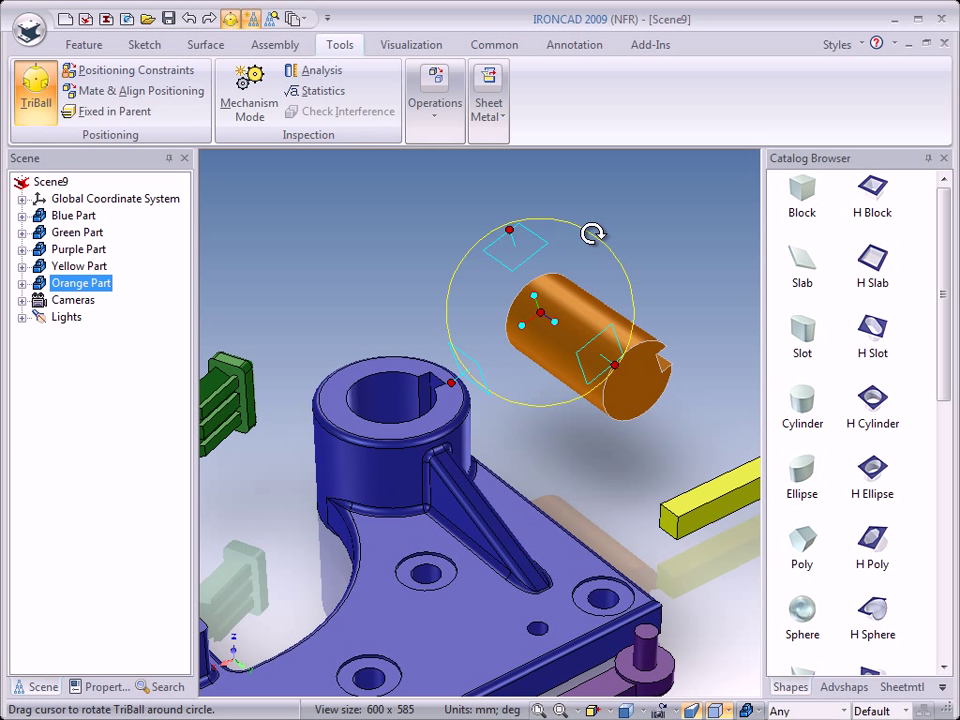
{"action": "left_click_drag", "start_coordinate": [593, 234], "coordinate": [600, 294]}
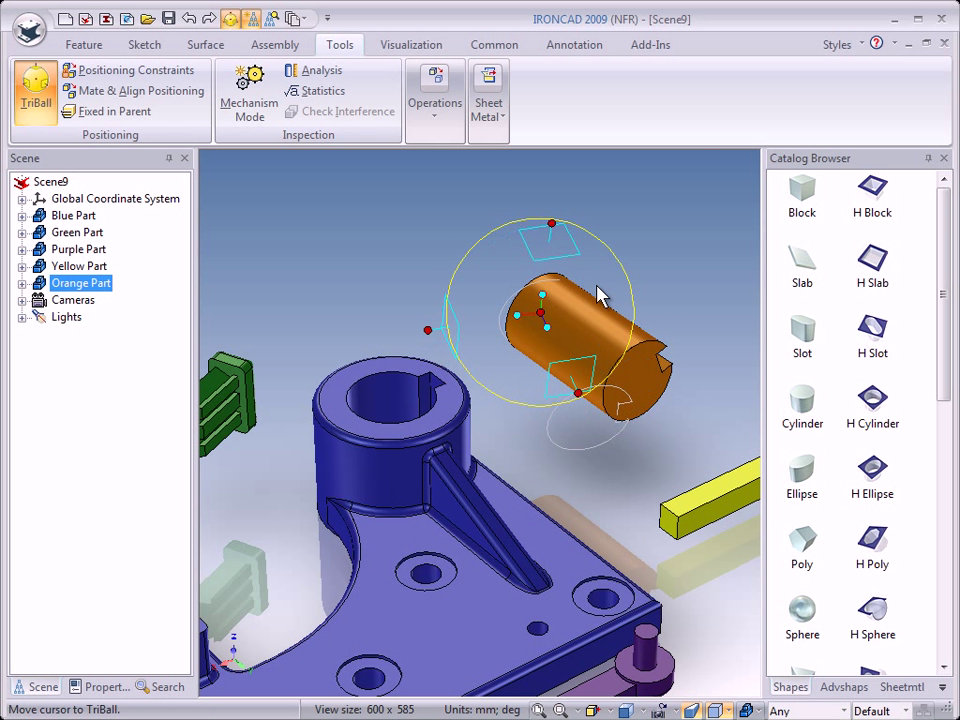
{"action": "middle_click_drag", "start_coordinate": [416, 332], "coordinate": [463, 323]}
{"action": "left_click_drag", "start_coordinate": [510, 264], "coordinate": [514, 304]}
Step: Orient the orange part's lengthwise inner TriBall handle parallel to the axis of the blue part's bore
{"action": "middle_click_drag", "start_coordinate": [463, 373], "coordinate": [435, 375]}
{"action": "middle_click_drag", "start_coordinate": [433, 279], "coordinate": [433, 285], "text": "ctrl"}
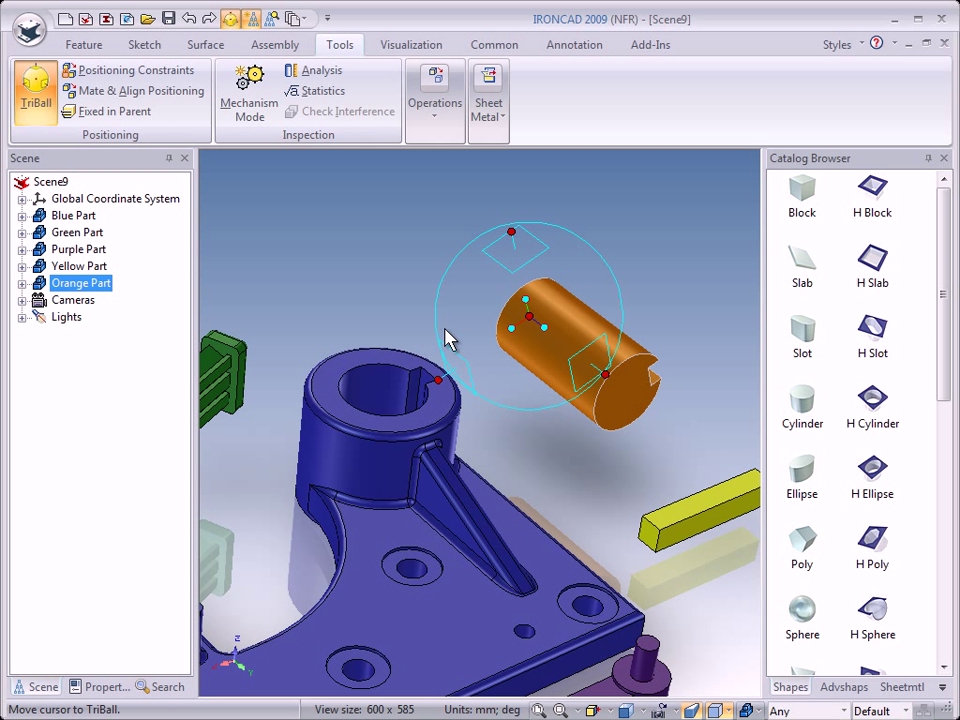
{"action": "right_click", "coordinate": [545, 328]}
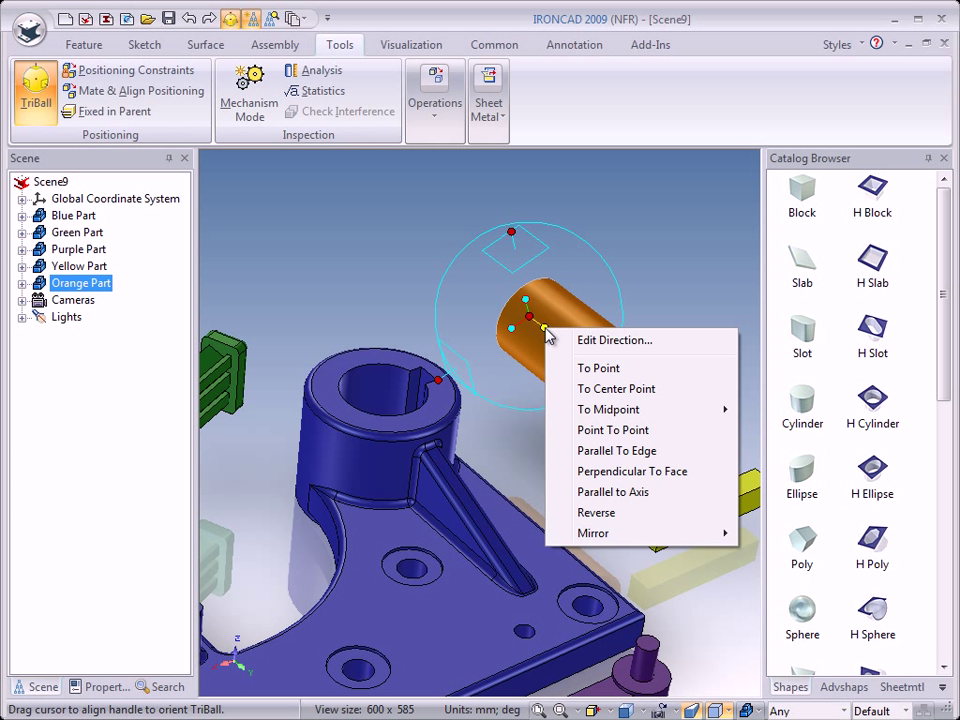
{"action": "left_click", "coordinate": [604, 492]}
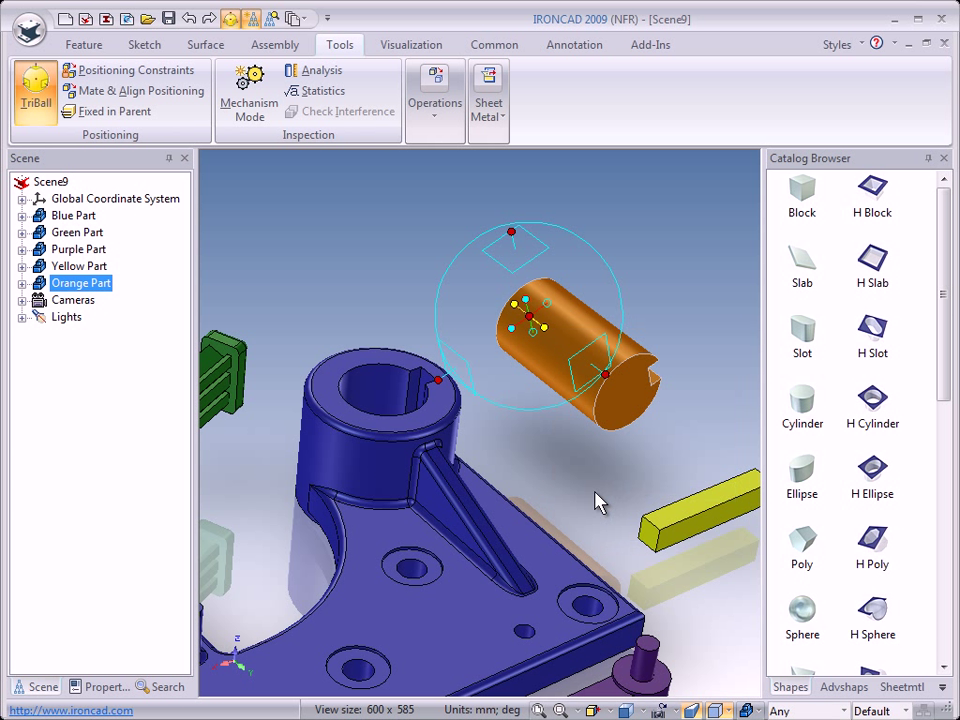
{"action": "left_click", "coordinate": [370, 398]}
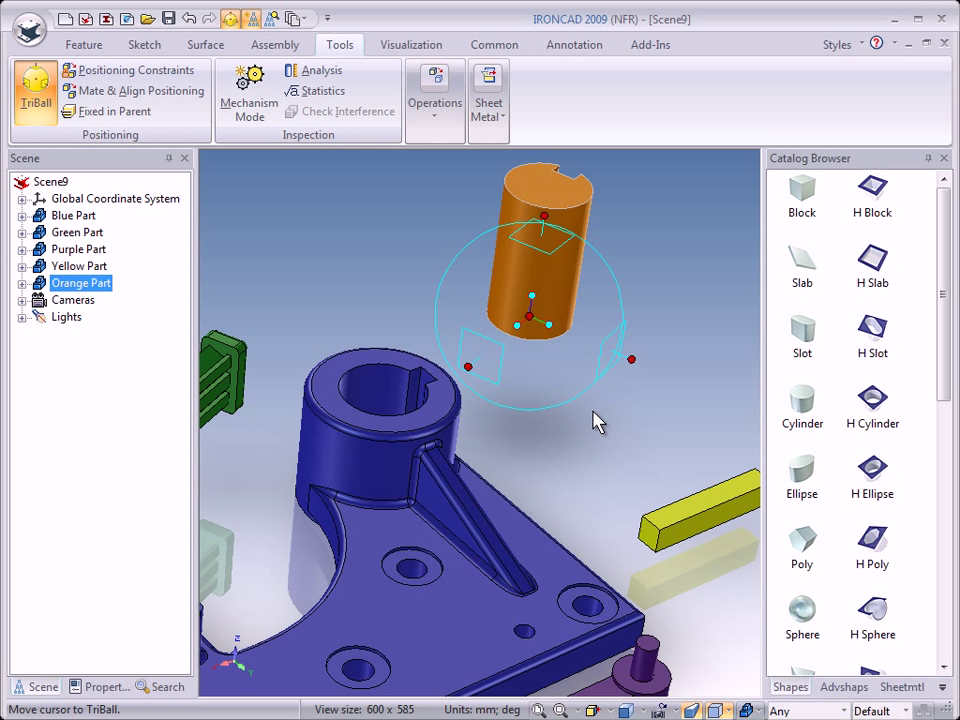
Step: Move the orange part to the center point of the bore's top edge in the blue part
{"action": "right_click", "coordinate": [531, 318]}
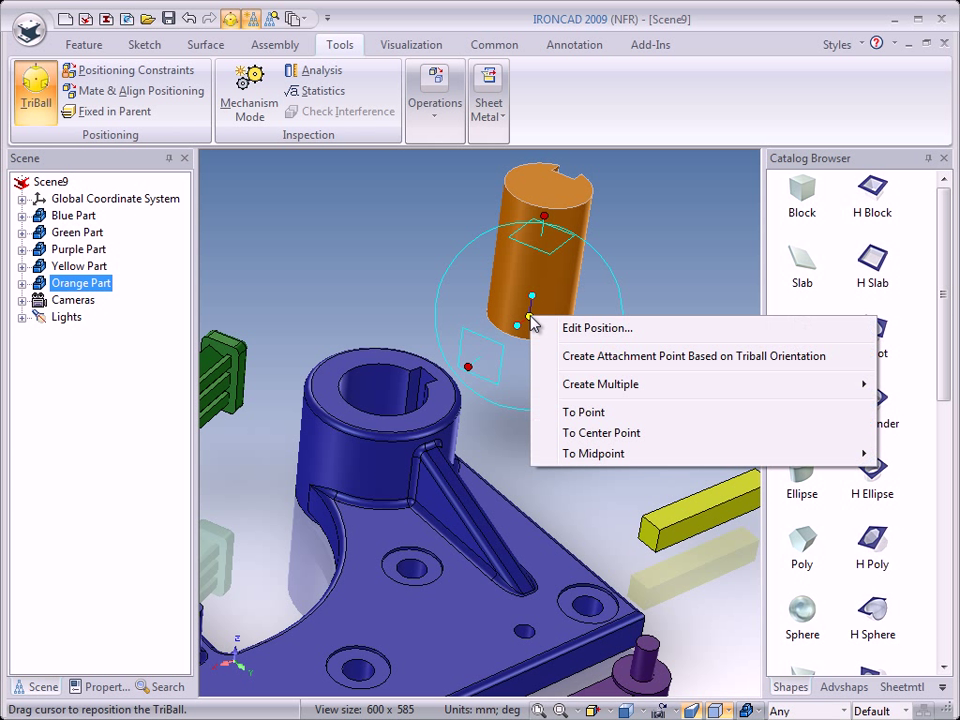
{"action": "left_click", "coordinate": [595, 433]}
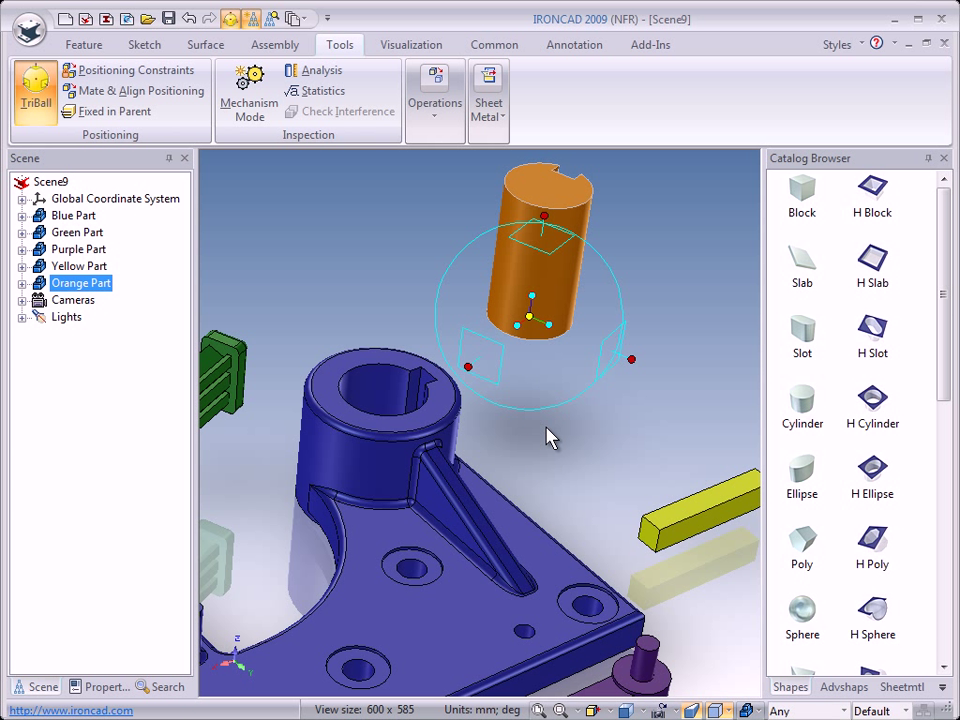
{"action": "left_click", "coordinate": [361, 420]}
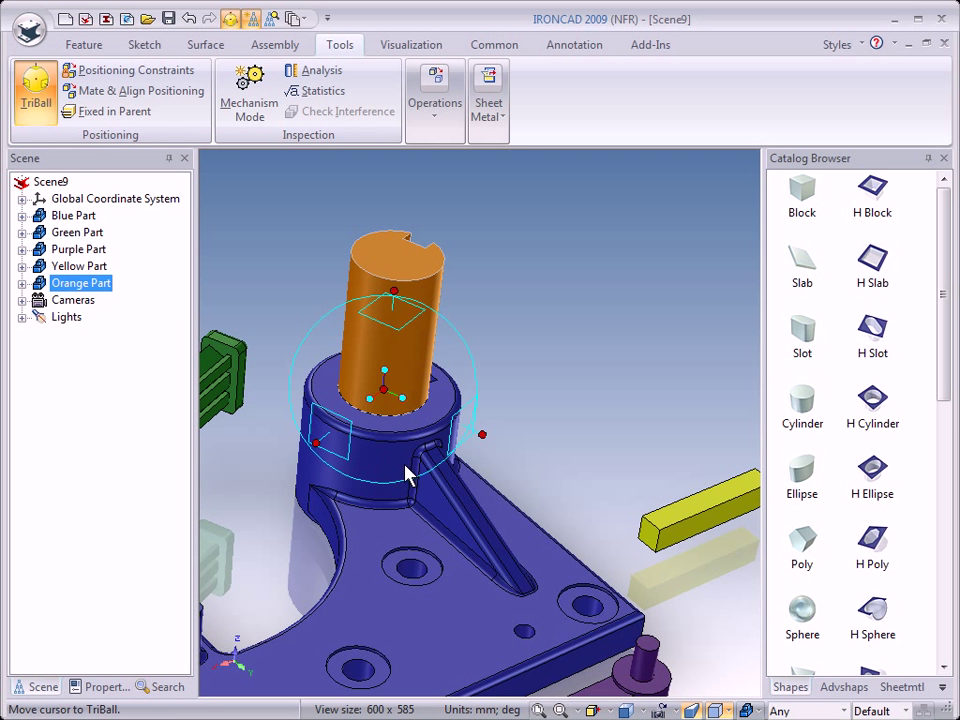
Step: Orient a horizontal inner TriBall handle of the orange part parallel to the keyway edge in the blue bore
{"action": "middle_click_drag", "start_coordinate": [415, 505], "coordinate": [383, 510]}
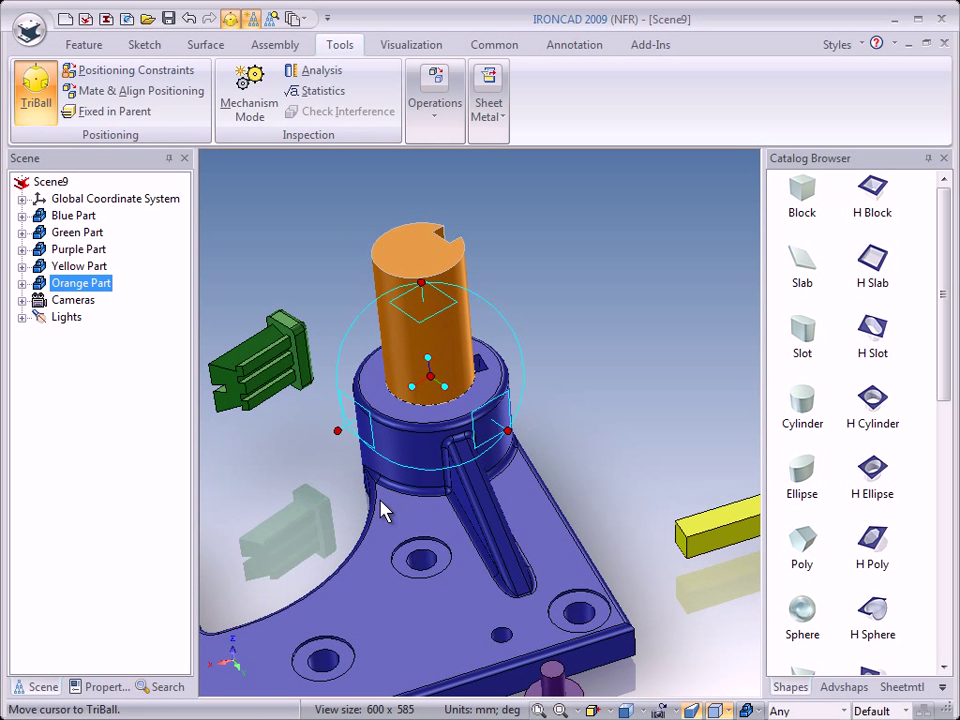
{"action": "right_click", "coordinate": [413, 388]}
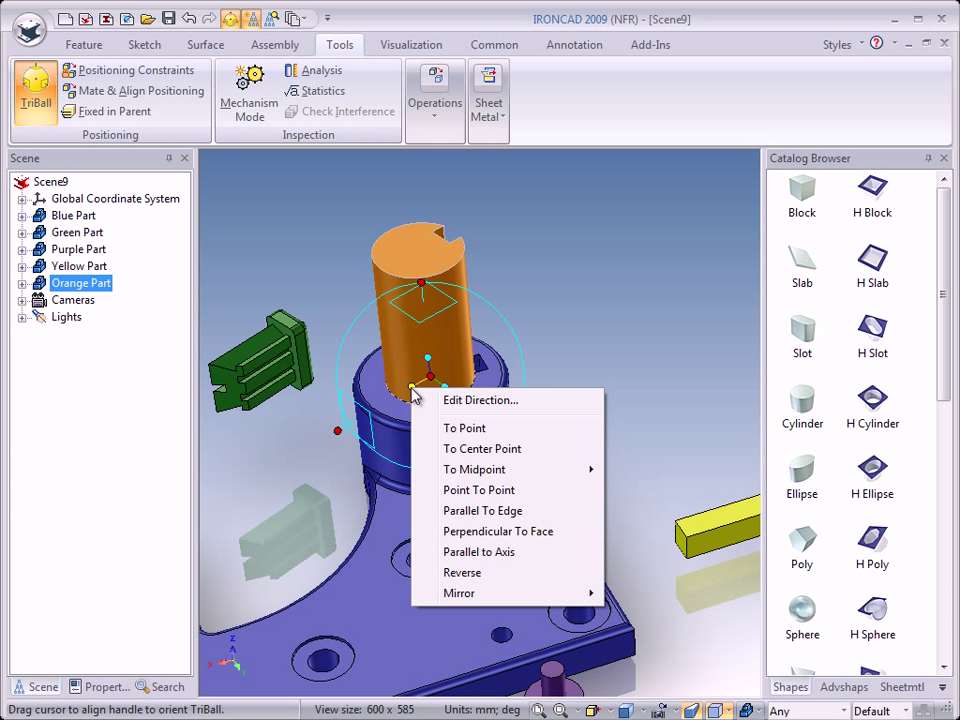
{"action": "left_click", "coordinate": [483, 511]}
{"action": "left_click", "coordinate": [490, 418]}
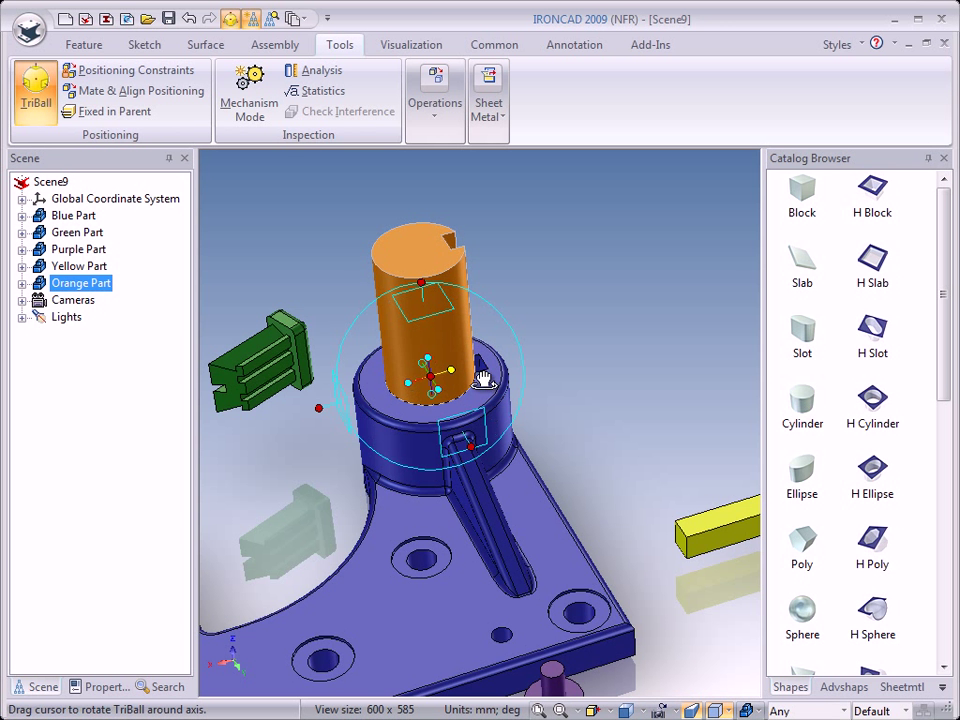
Step: Try out constraining the TriBall to its different outer axes on the orange part
{"action": "middle_click_drag", "start_coordinate": [506, 416], "coordinate": [456, 381]}
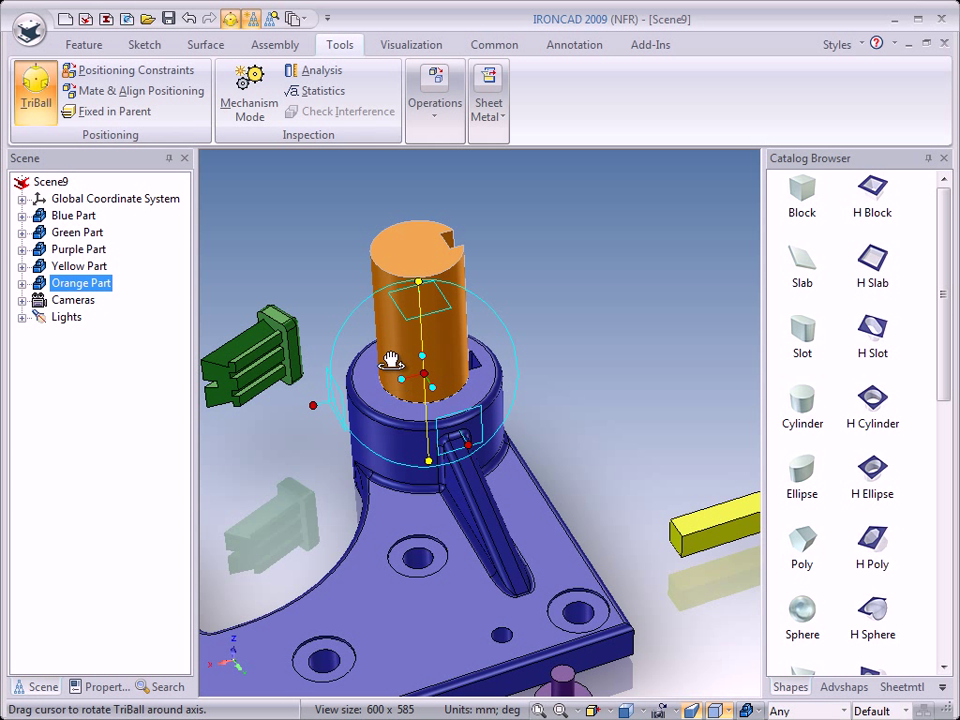
{"action": "left_click_drag", "start_coordinate": [434, 376], "coordinate": [428, 348]}
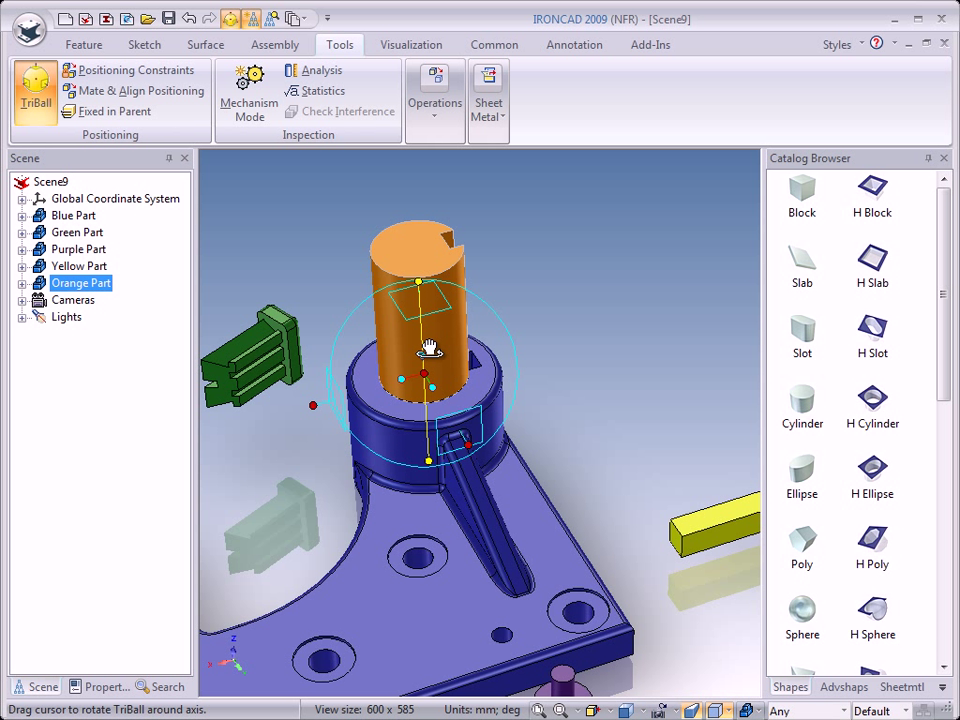
{"action": "left_click_drag", "start_coordinate": [467, 452], "coordinate": [476, 447]}
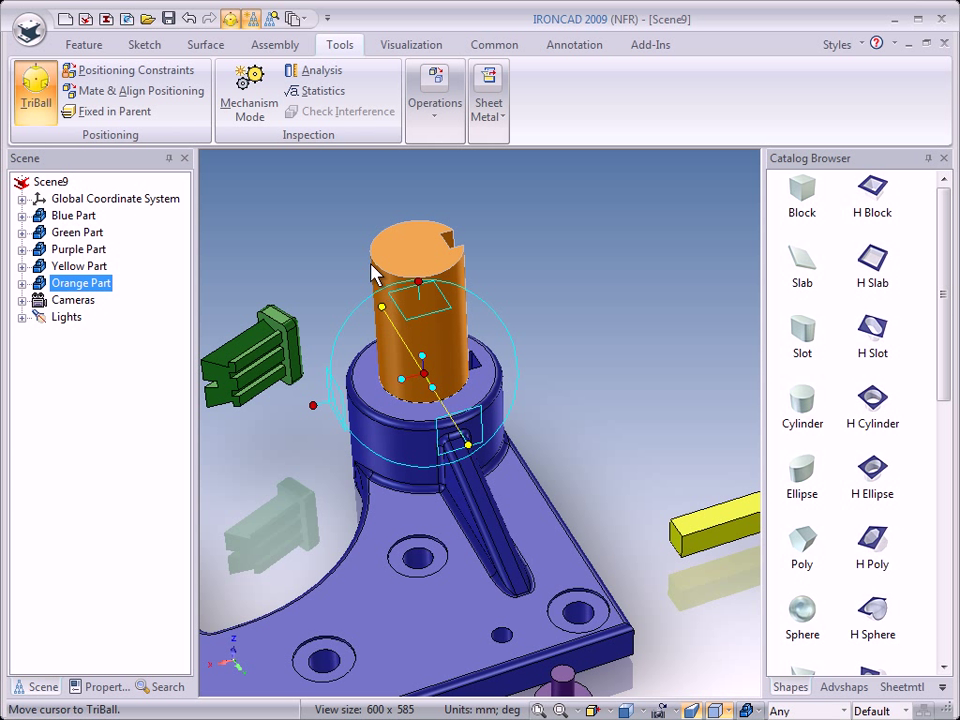
{"action": "left_click_drag", "start_coordinate": [467, 443], "coordinate": [314, 405]}
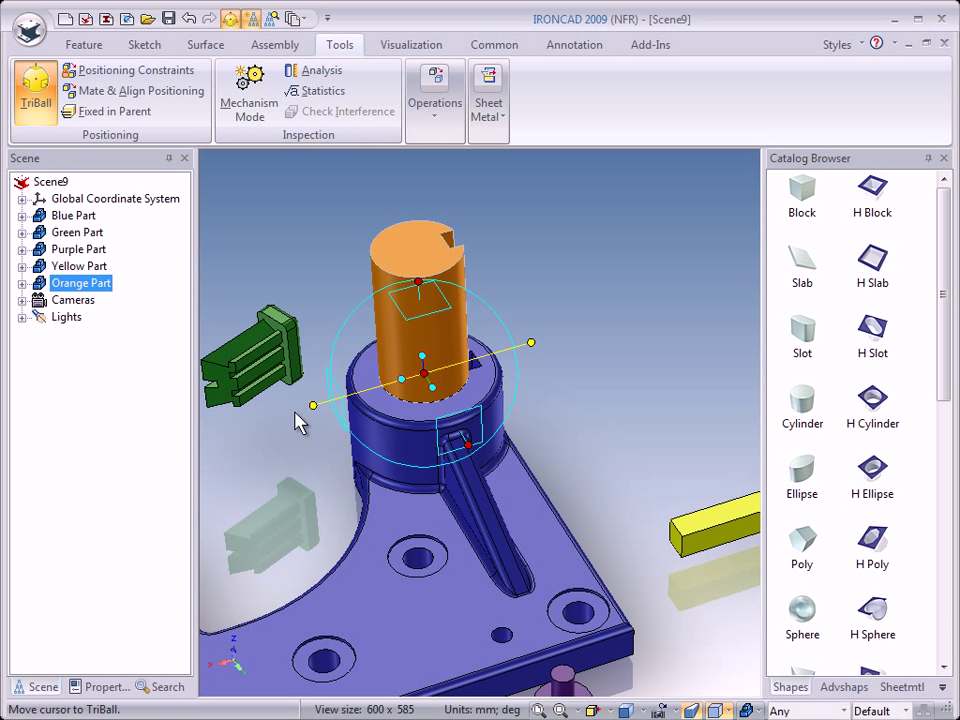
Step: Constrain the TriBall to its vertical axis and lower the orange part to the center point of the blue boss's lower circular edge
{"action": "left_click", "coordinate": [427, 283]}
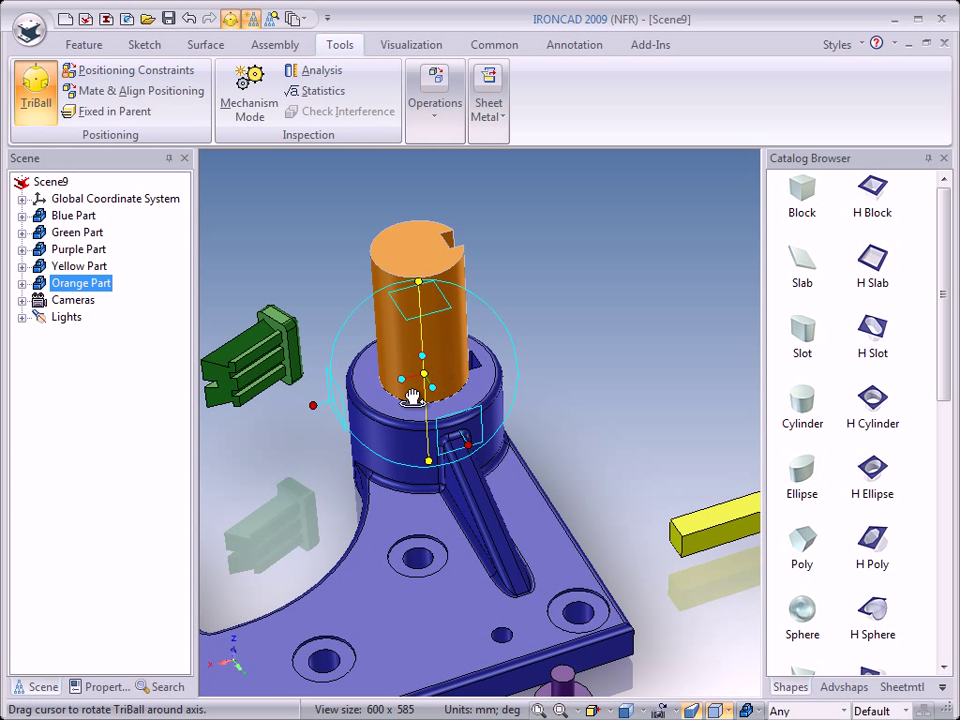
{"action": "middle_click_drag", "start_coordinate": [354, 454], "coordinate": [400, 405]}
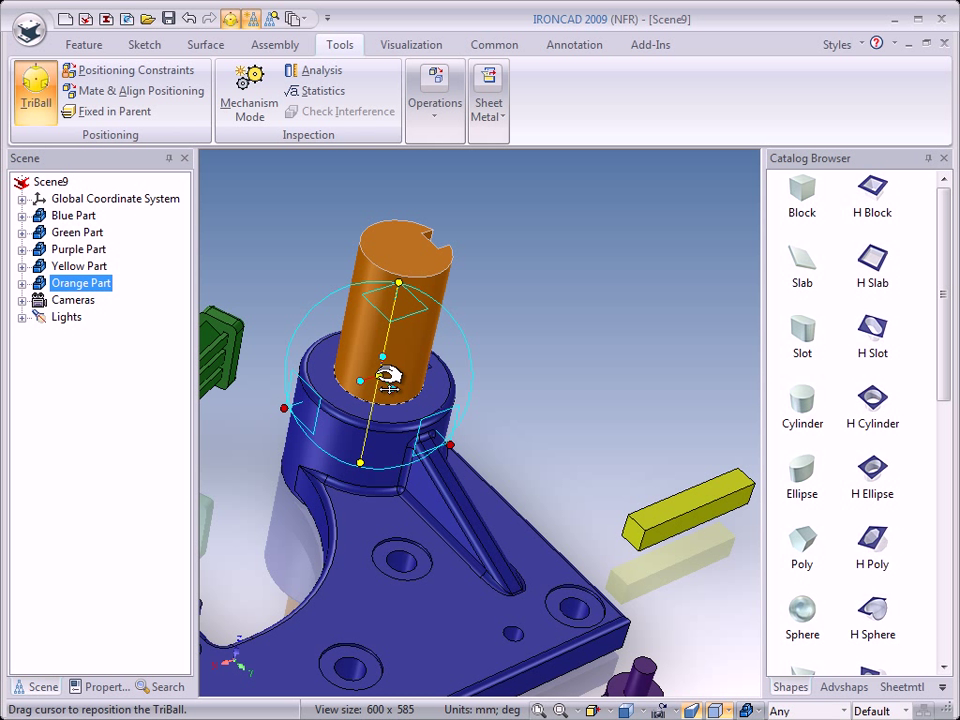
{"action": "right_click", "coordinate": [388, 378]}
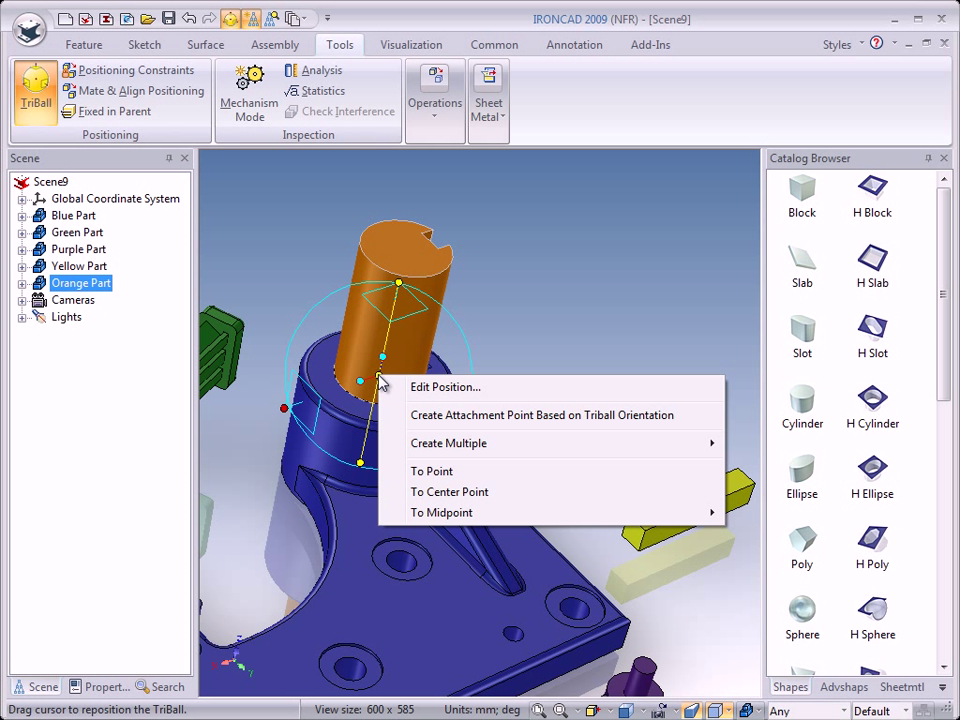
{"action": "left_click", "coordinate": [435, 492]}
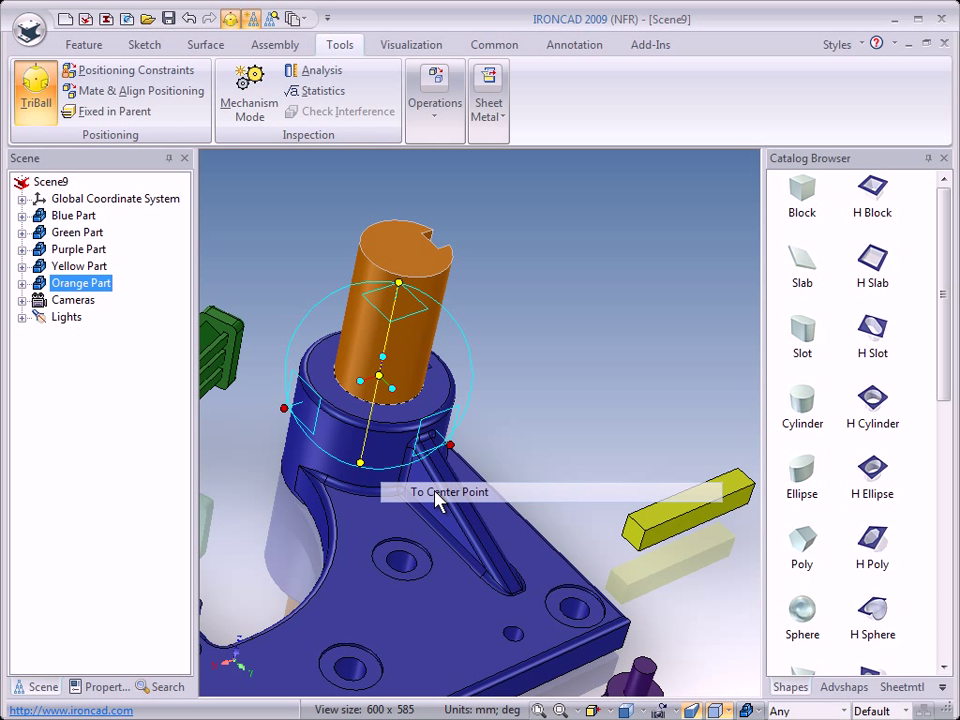
{"action": "left_click", "coordinate": [288, 490]}
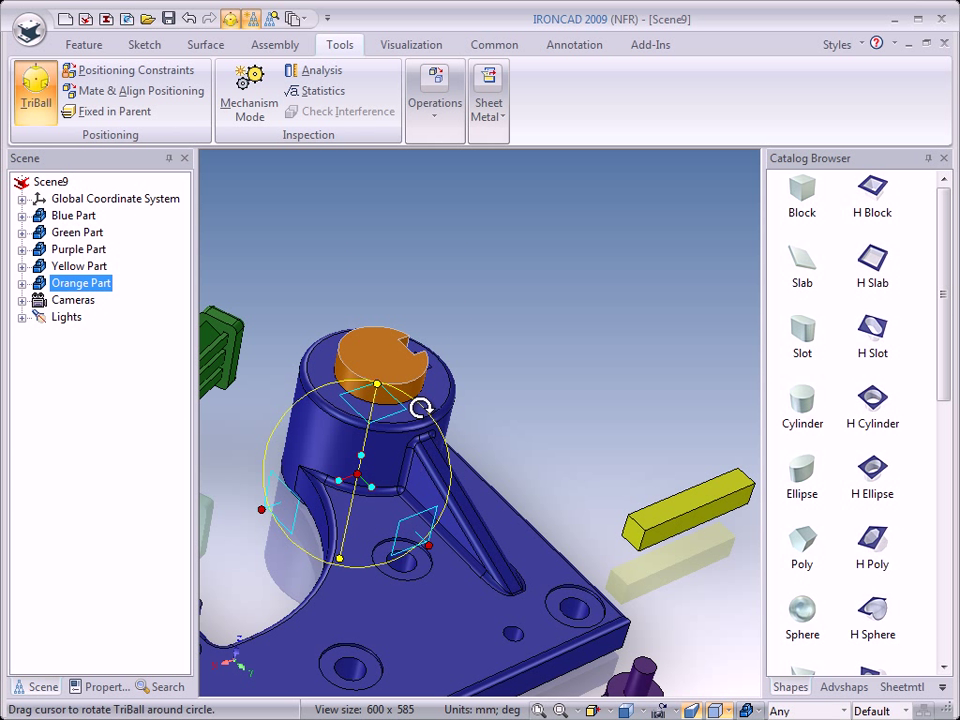
{"action": "middle_click_drag", "start_coordinate": [514, 435], "coordinate": [490, 428]}
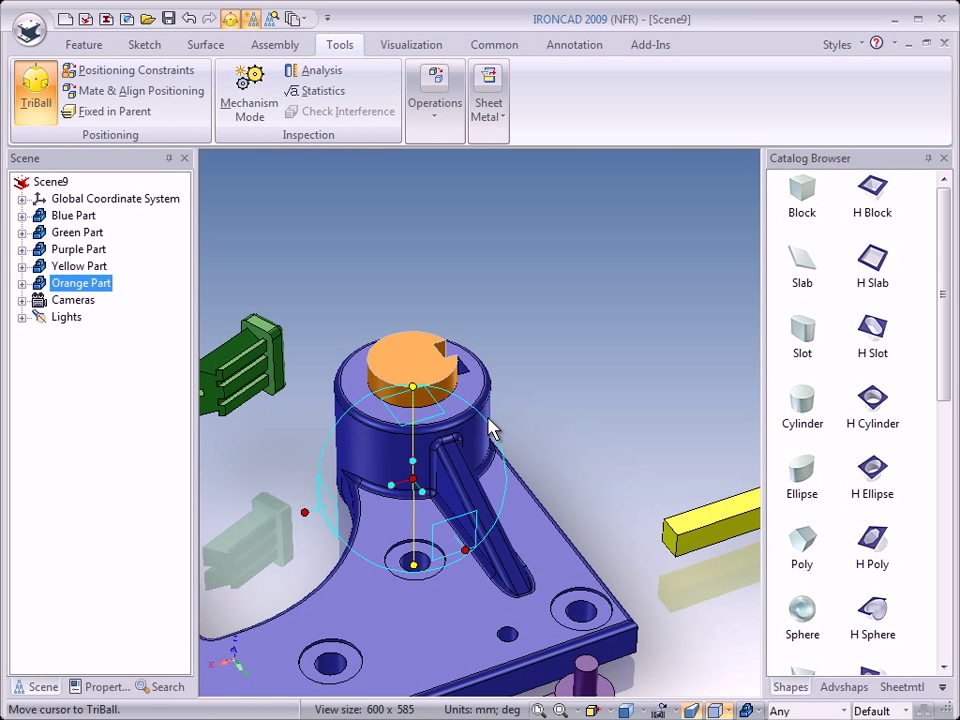
{"action": "key", "text": "F10"}
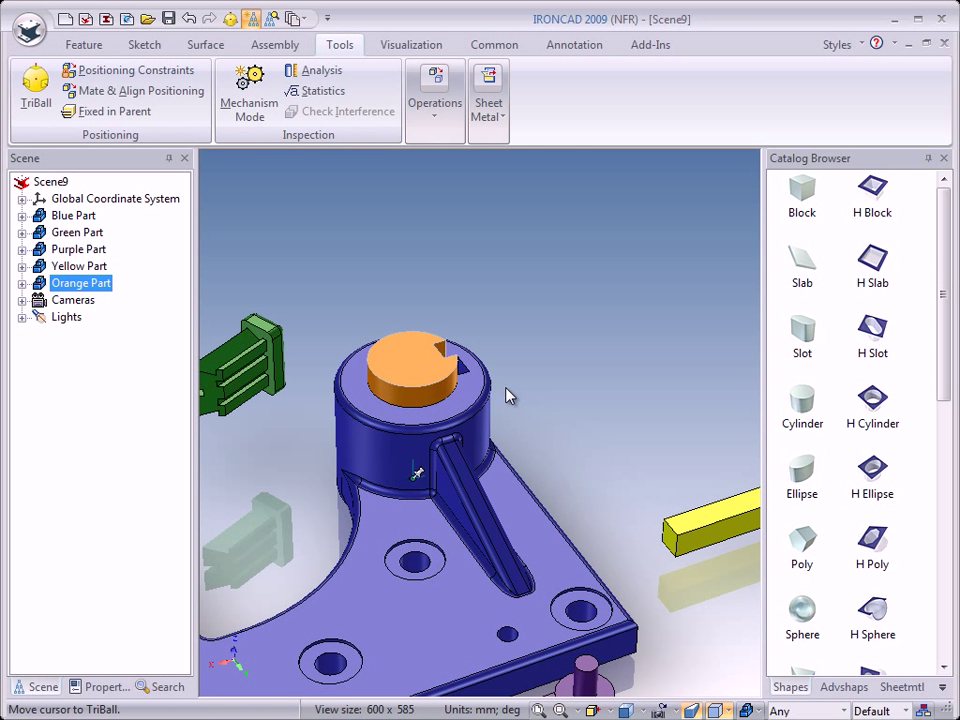
Step: Orient the yellow part's lengthwise inner TriBall handle perpendicular to the flat top face of the blue part's base
{"action": "middle_click_drag", "start_coordinate": [516, 422], "coordinate": [450, 362]}
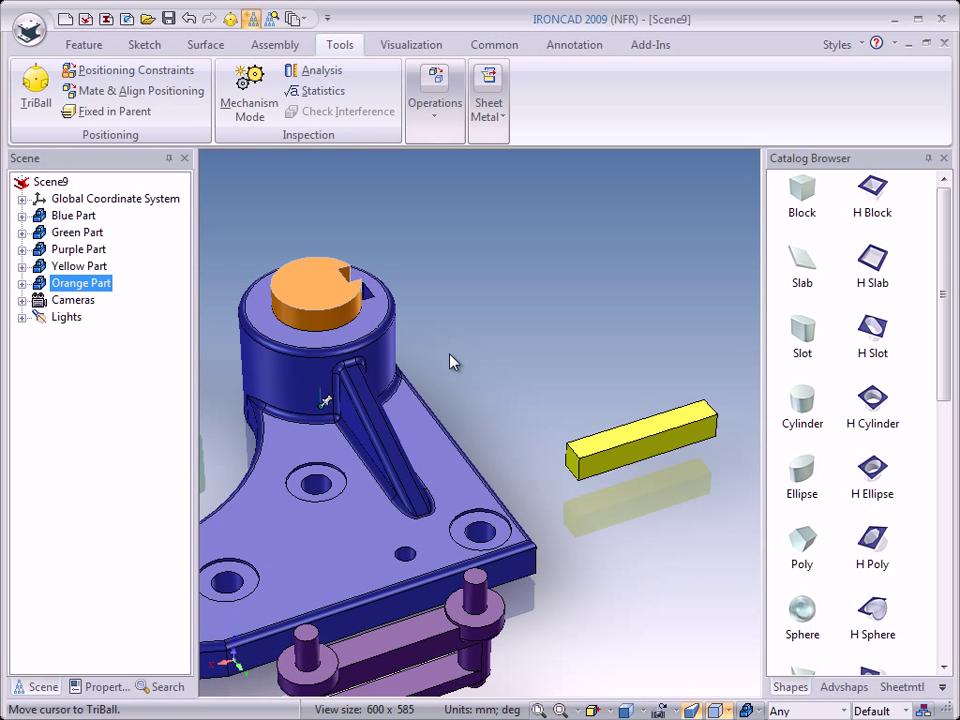
{"action": "left_click", "coordinate": [610, 456]}
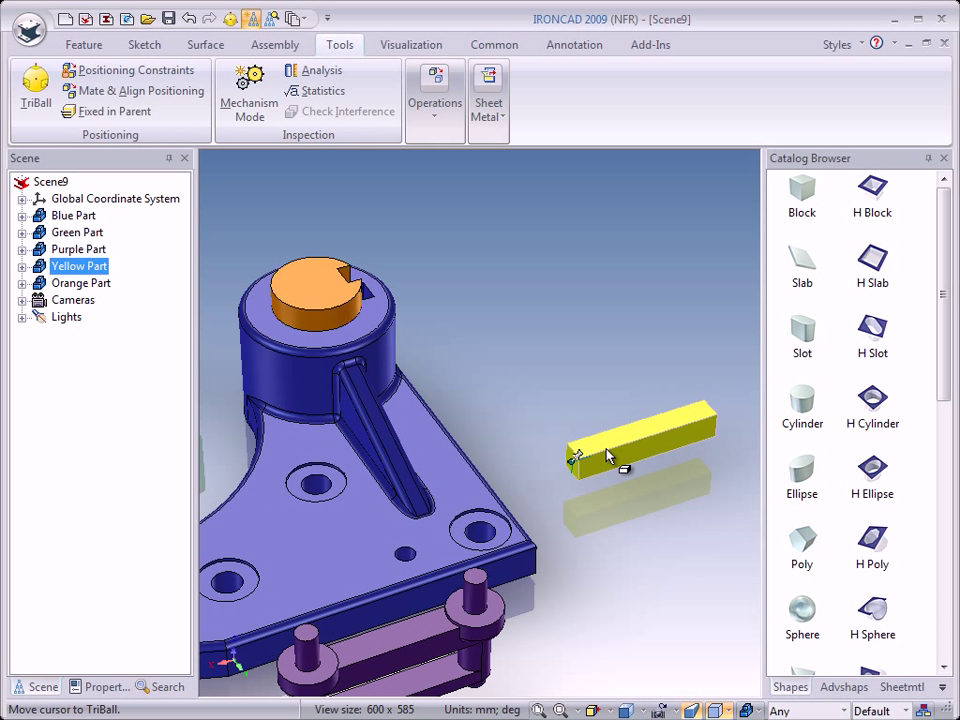
{"action": "key", "text": "F10"}
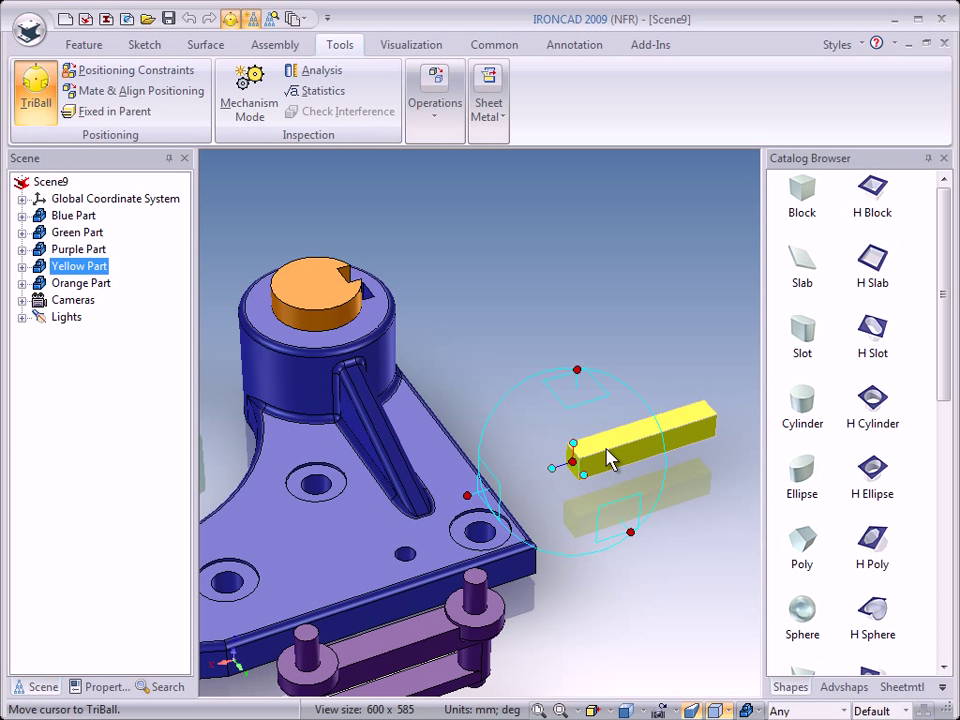
{"action": "right_click", "coordinate": [551, 469]}
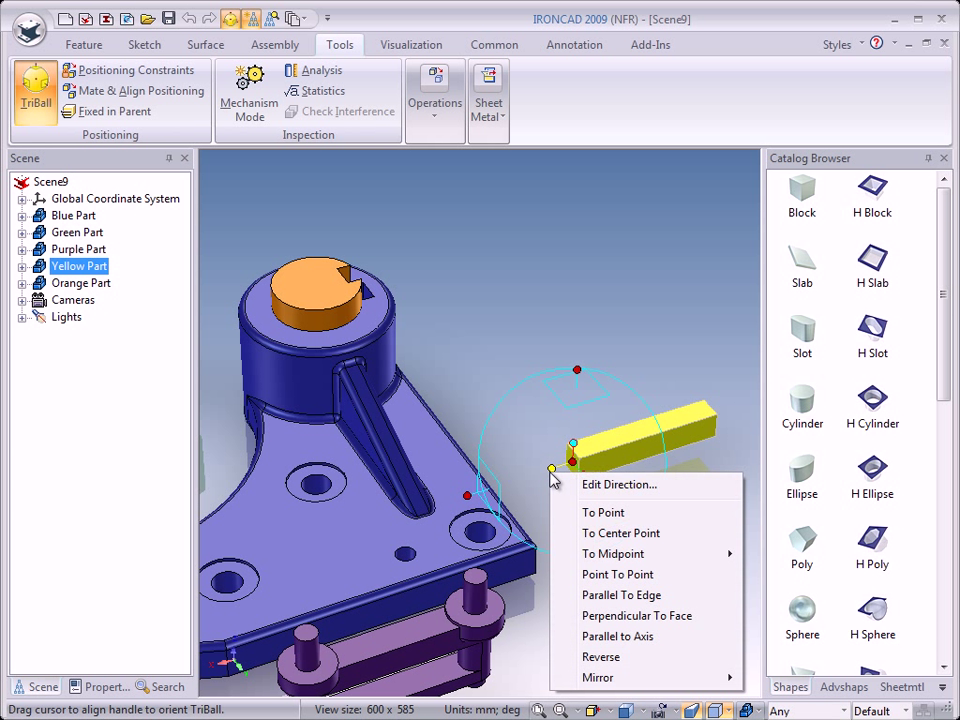
{"action": "left_click", "coordinate": [608, 616]}
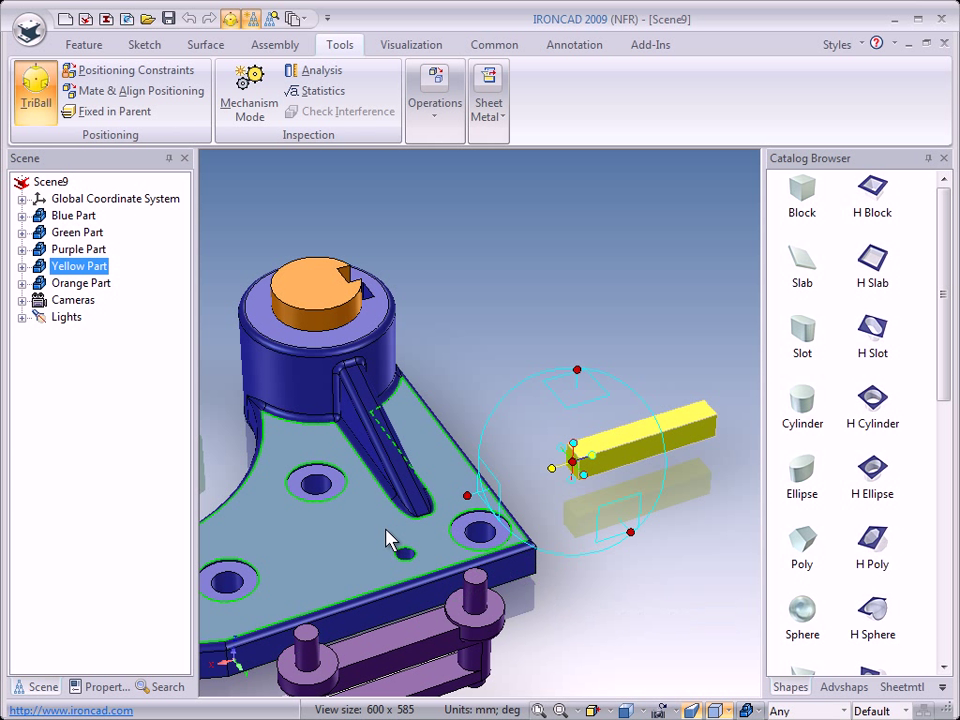
{"action": "key", "text": "ctrl+z"}
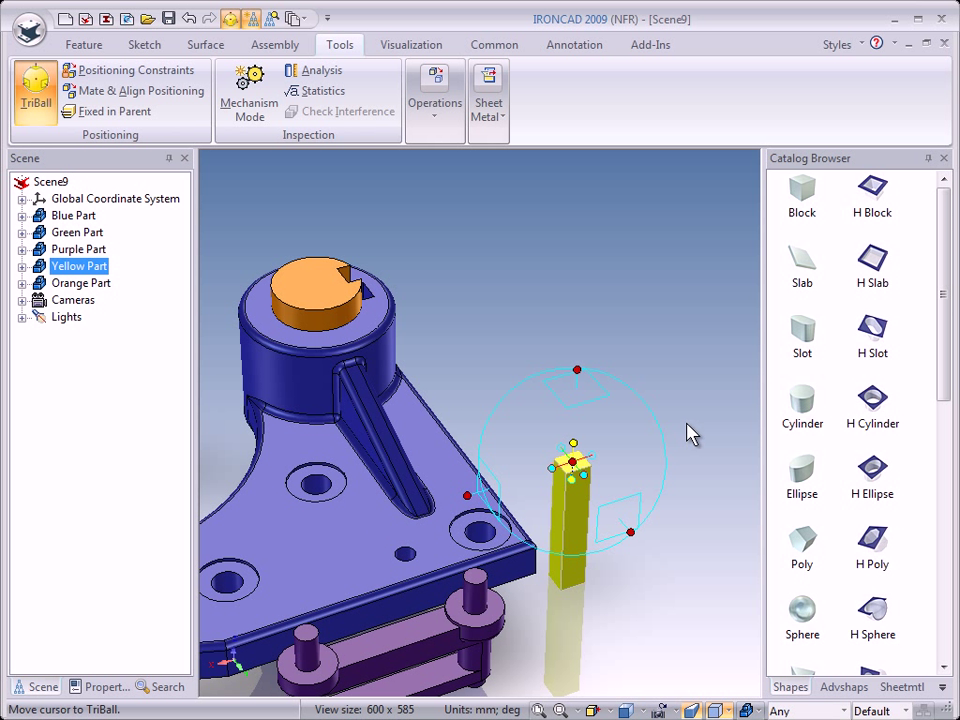
Step: Detach the TriBall from the yellow part, move its center to the near corner of the part's top face, and reattach it
{"action": "scroll", "coordinate": [598, 441], "scroll_direction": "up", "scroll_amount": 8}
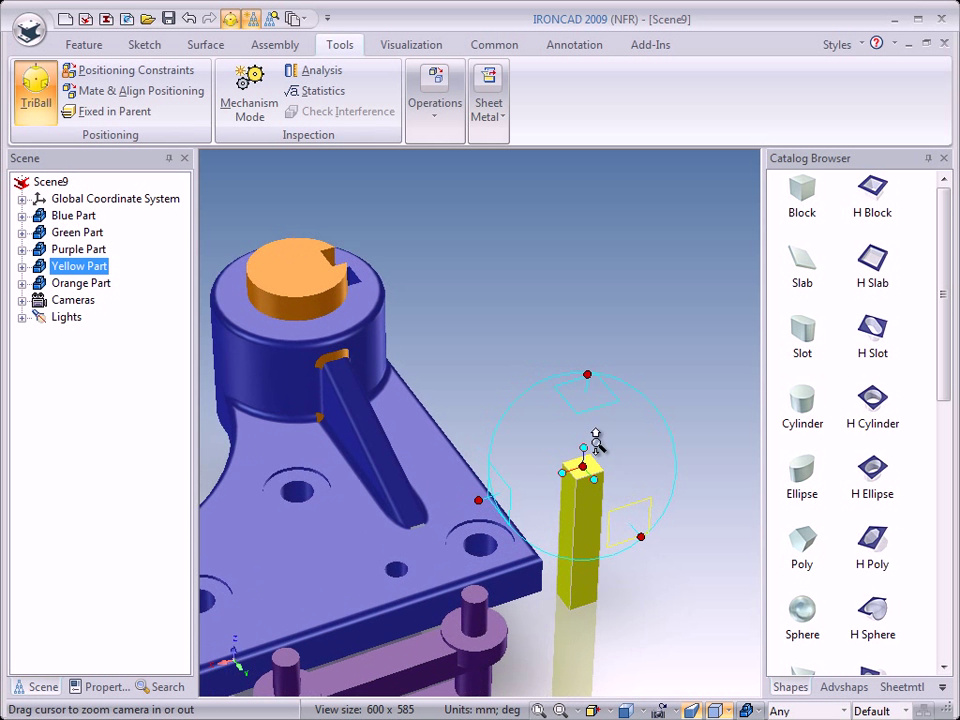
{"action": "middle_click_drag", "start_coordinate": [614, 470], "coordinate": [493, 372]}
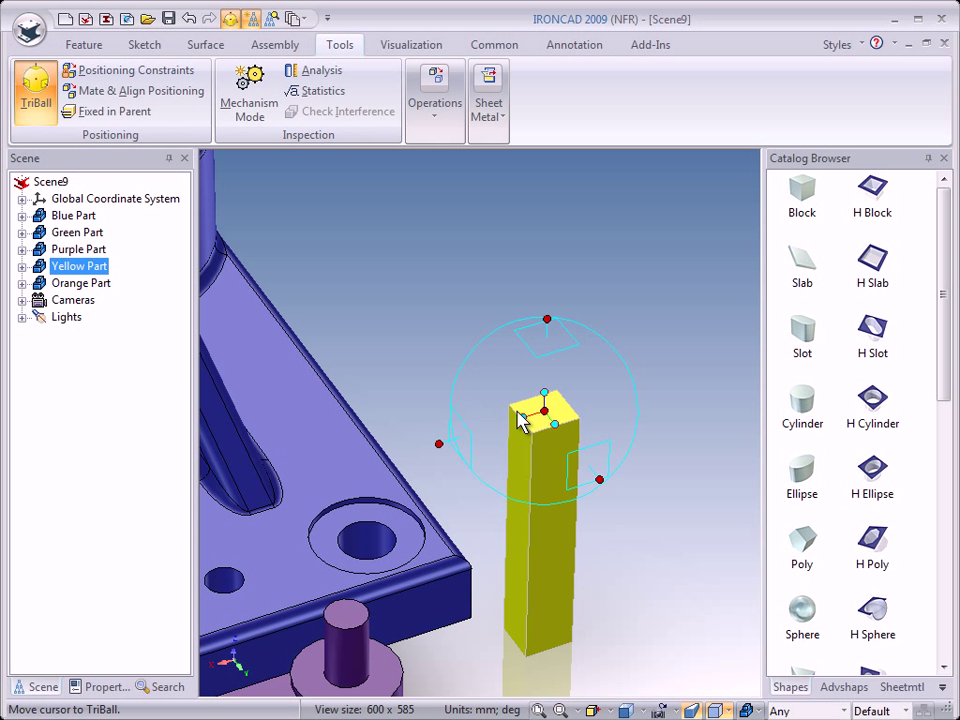
{"action": "left_click_drag", "start_coordinate": [553, 319], "coordinate": [548, 305]}
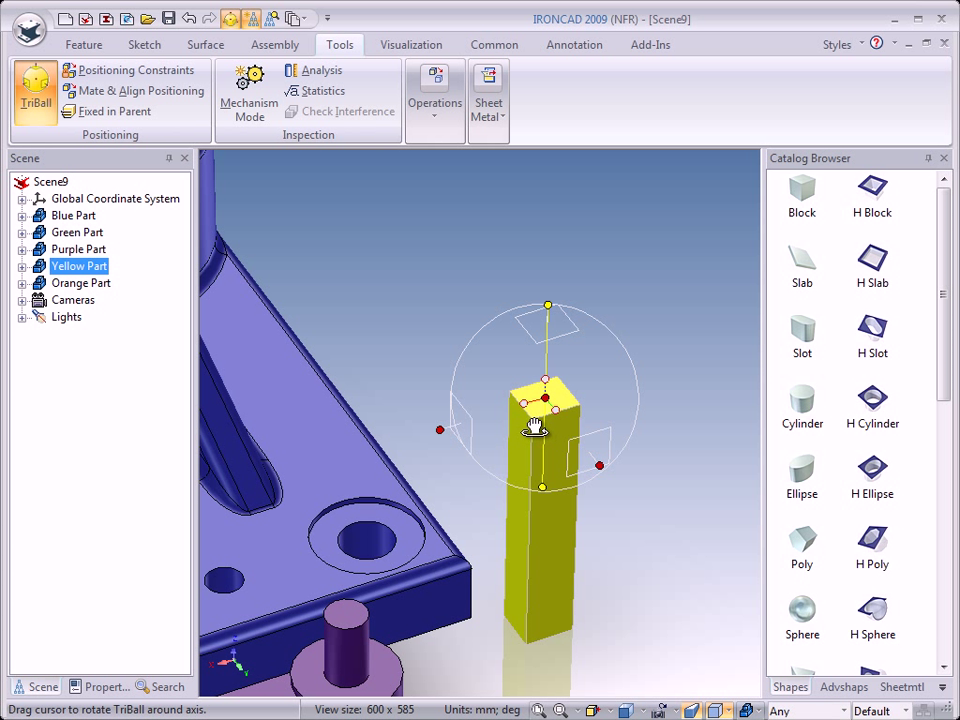
{"action": "left_click", "coordinate": [425, 298]}
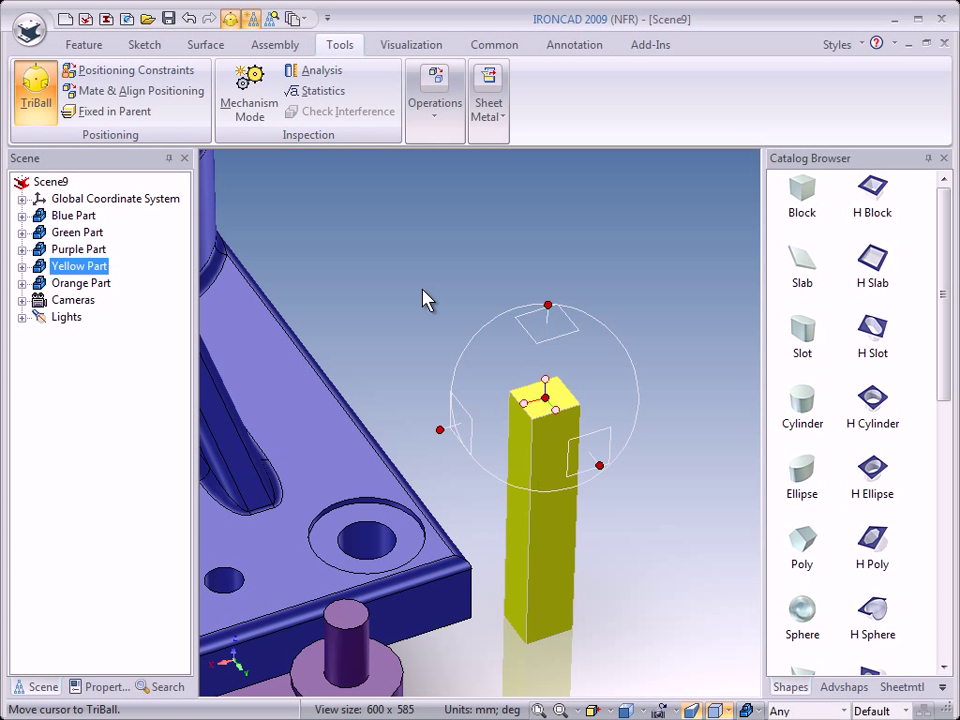
{"action": "right_click", "coordinate": [547, 395]}
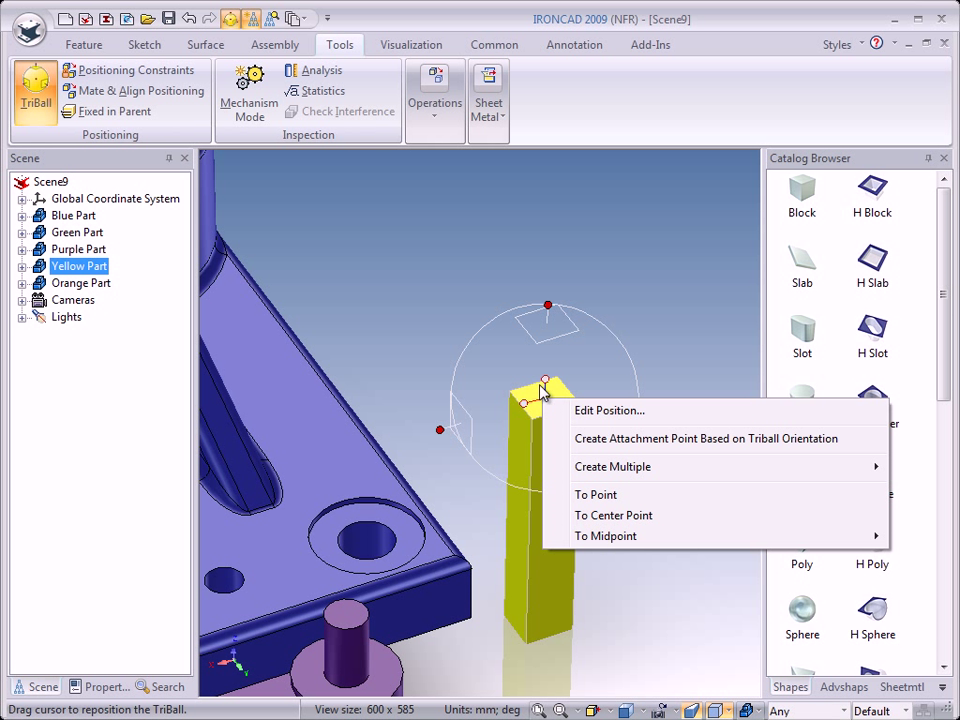
{"action": "left_click", "coordinate": [611, 496]}
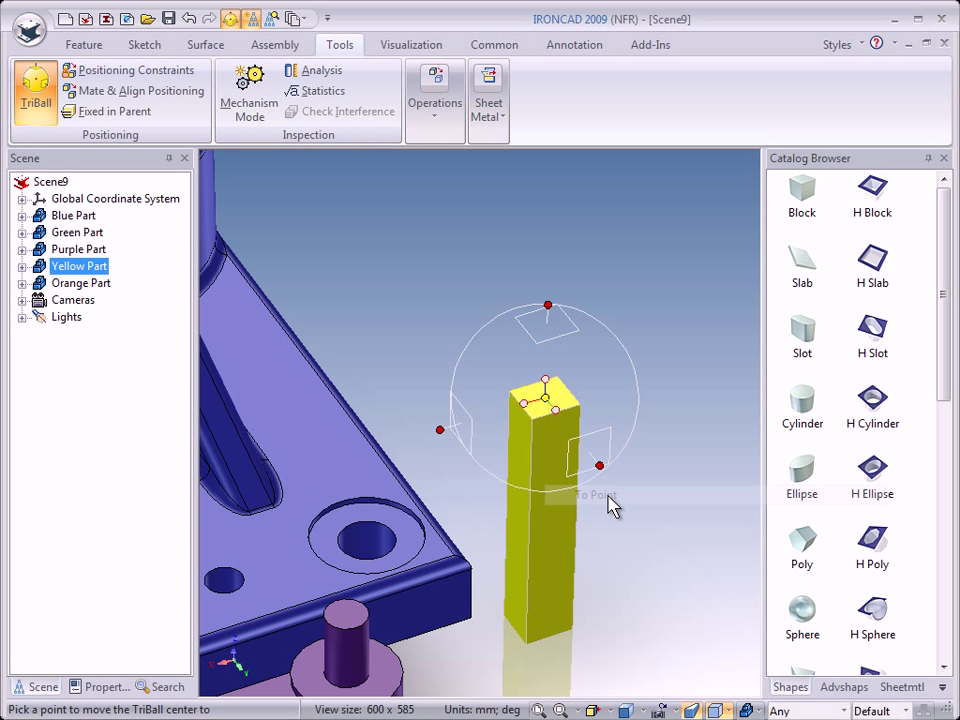
{"action": "left_click", "coordinate": [532, 421]}
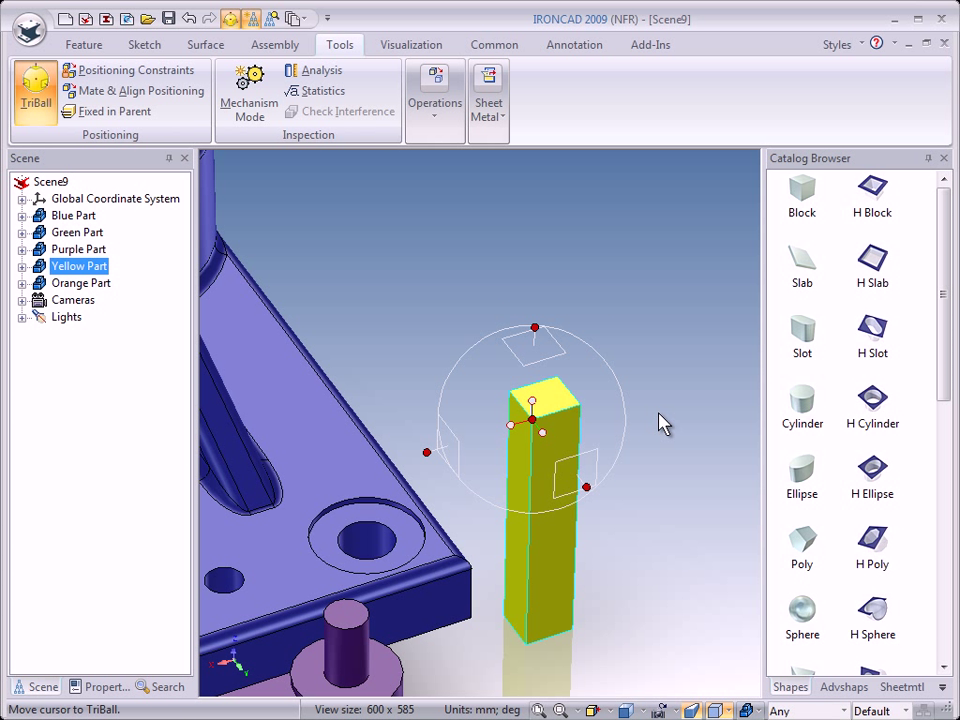
{"action": "key", "text": "space"}
Step: Move the yellow part by its TriBall center to the inner corner of the keyway notch on the orange part's top face
{"action": "middle_click_drag", "start_coordinate": [440, 380], "coordinate": [553, 433]}
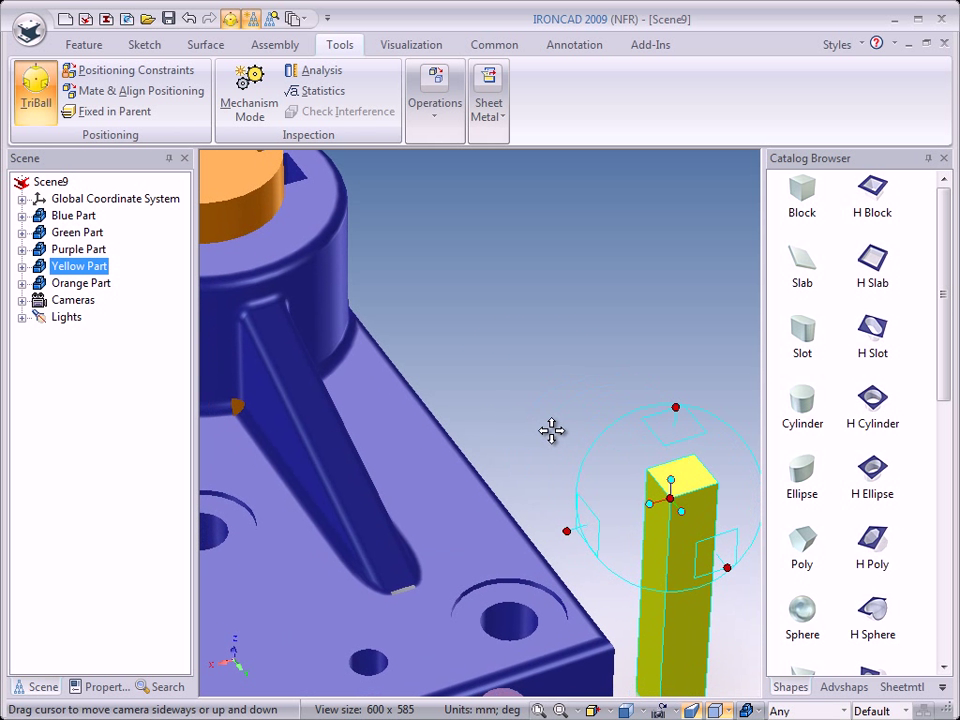
{"action": "right_click", "coordinate": [677, 505]}
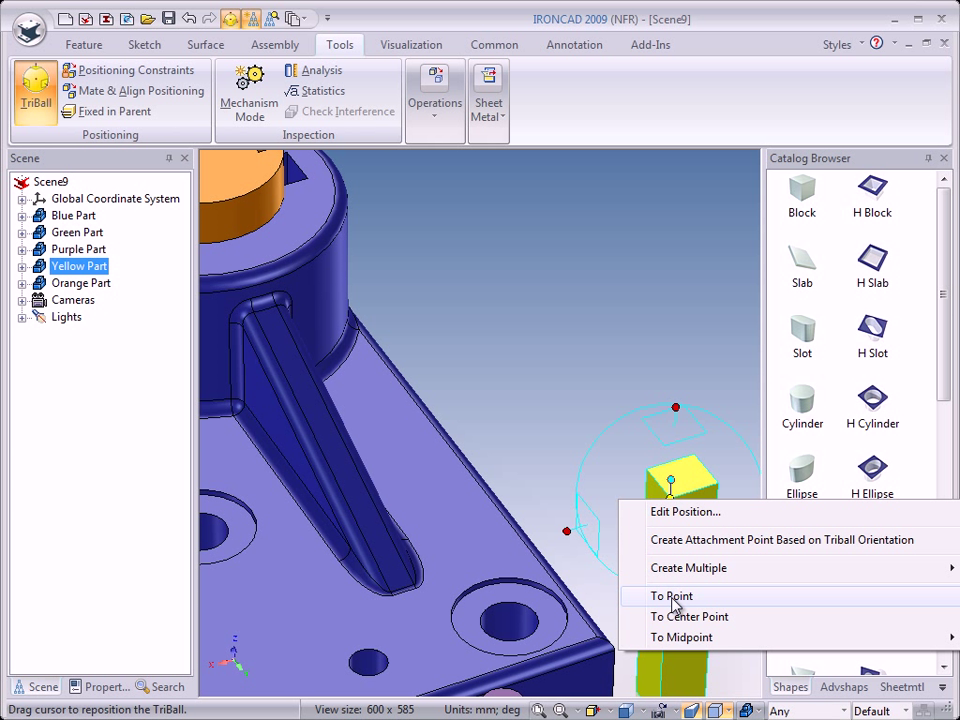
{"action": "left_click", "coordinate": [671, 597]}
{"action": "middle_click_drag", "start_coordinate": [440, 325], "coordinate": [495, 336]}
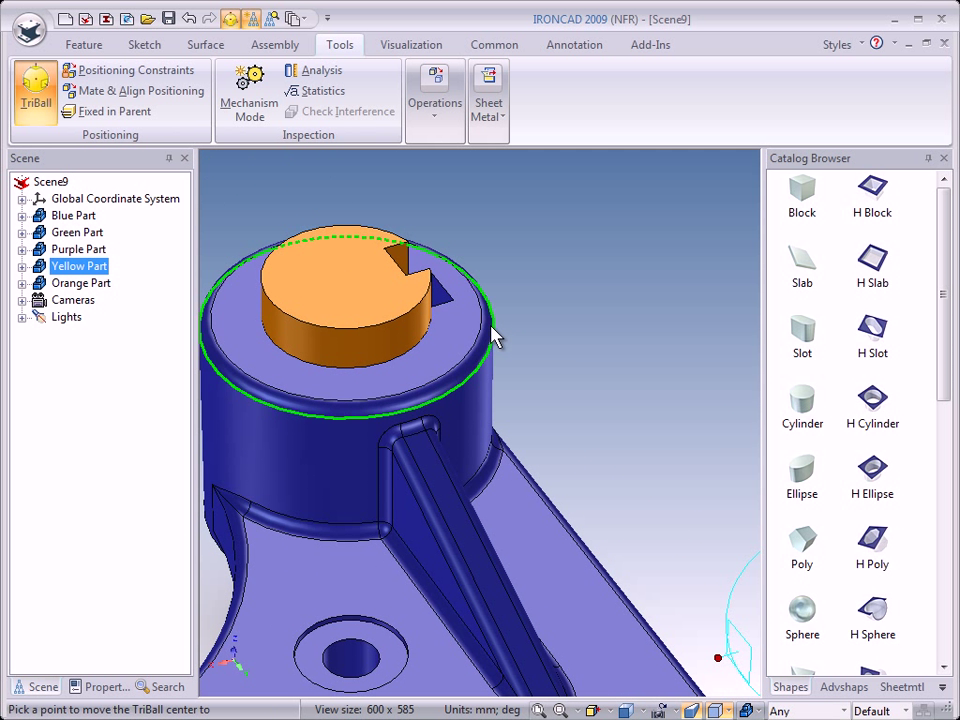
{"action": "left_click", "coordinate": [407, 275]}
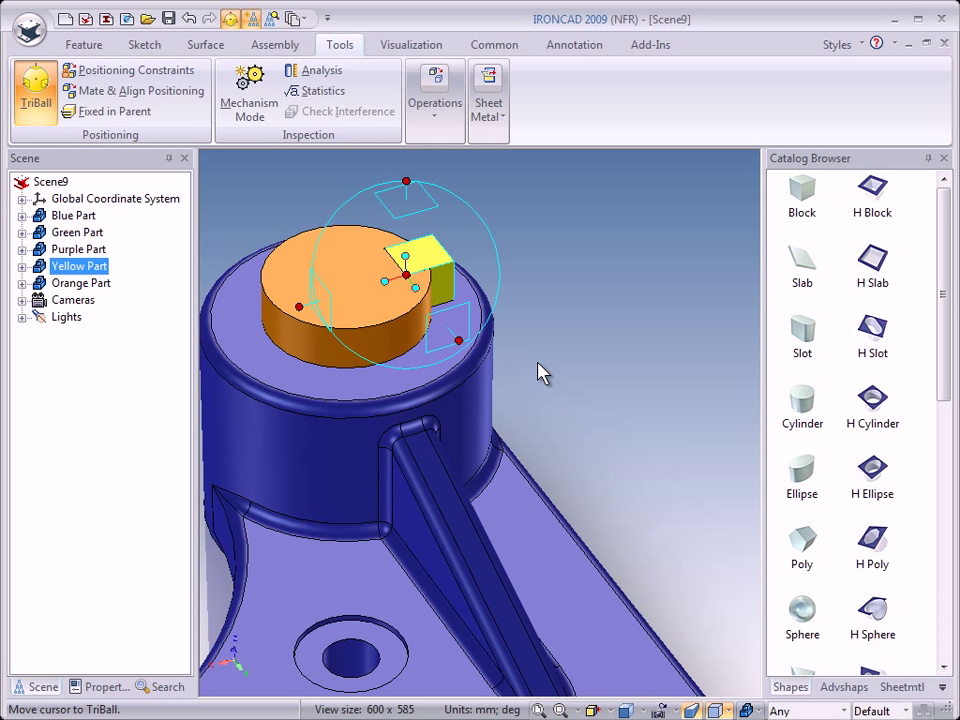
{"action": "key", "text": "F10"}
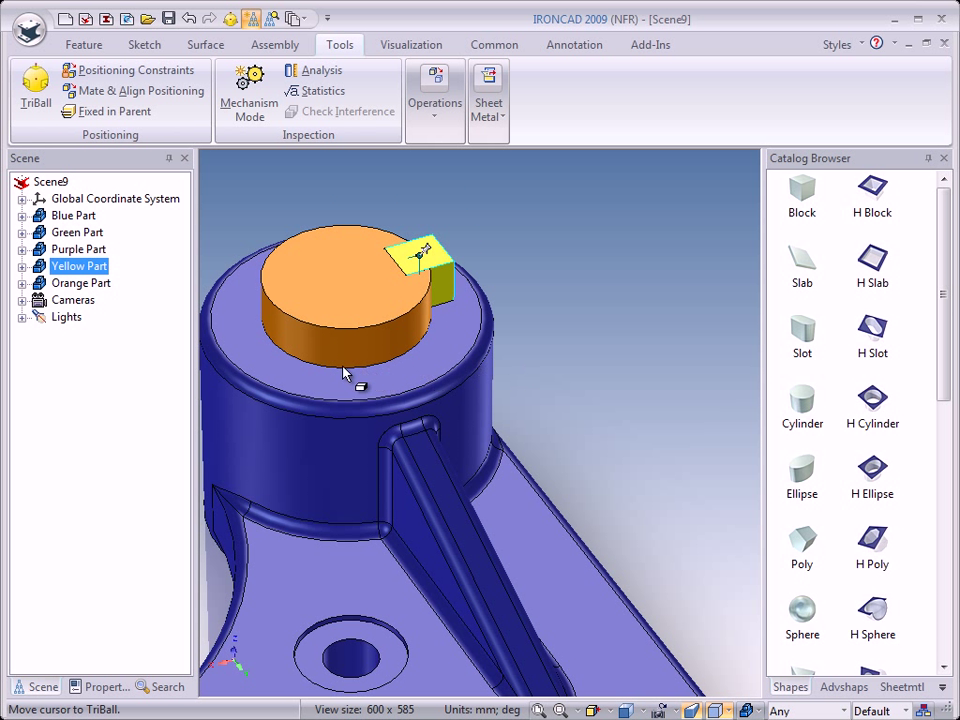
Step: Orient the green part's inner TriBall handle that points across its ribbed side perpendicular to the top face of the blue part's slotted block
{"action": "middle_click_drag", "start_coordinate": [272, 428], "coordinate": [555, 409]}
{"action": "middle_click_drag", "start_coordinate": [330, 409], "coordinate": [486, 366]}
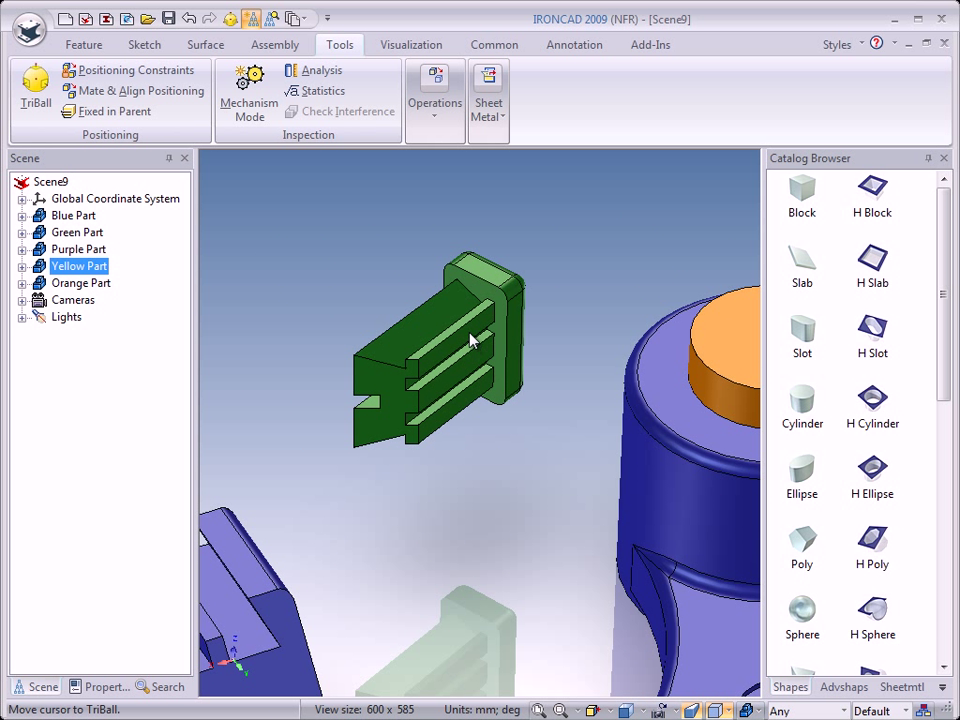
{"action": "left_click", "coordinate": [472, 341]}
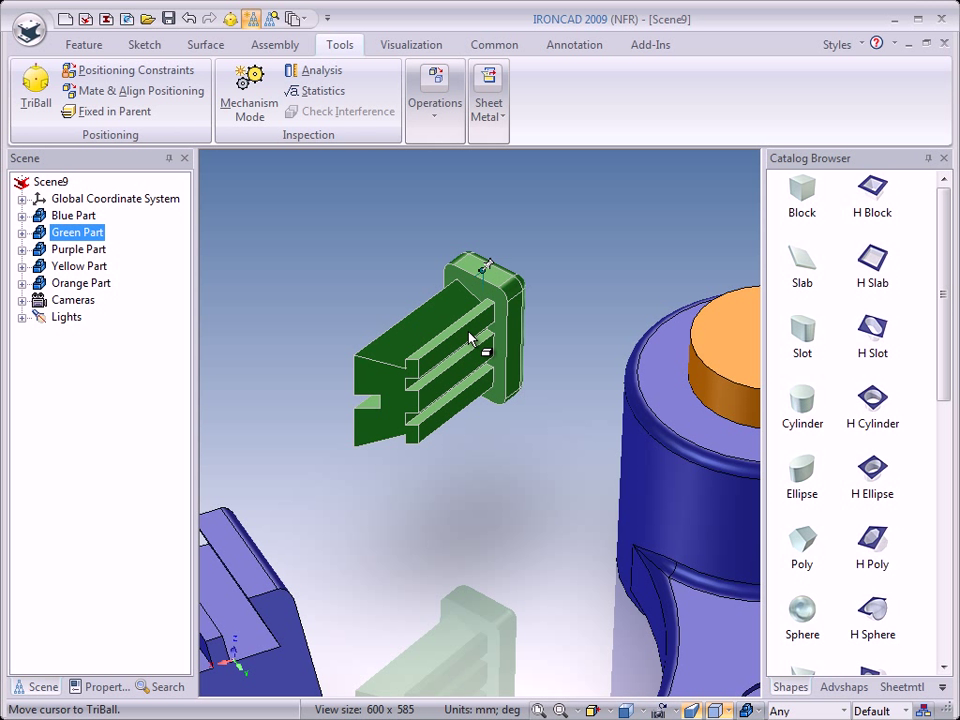
{"action": "key", "text": "F10"}
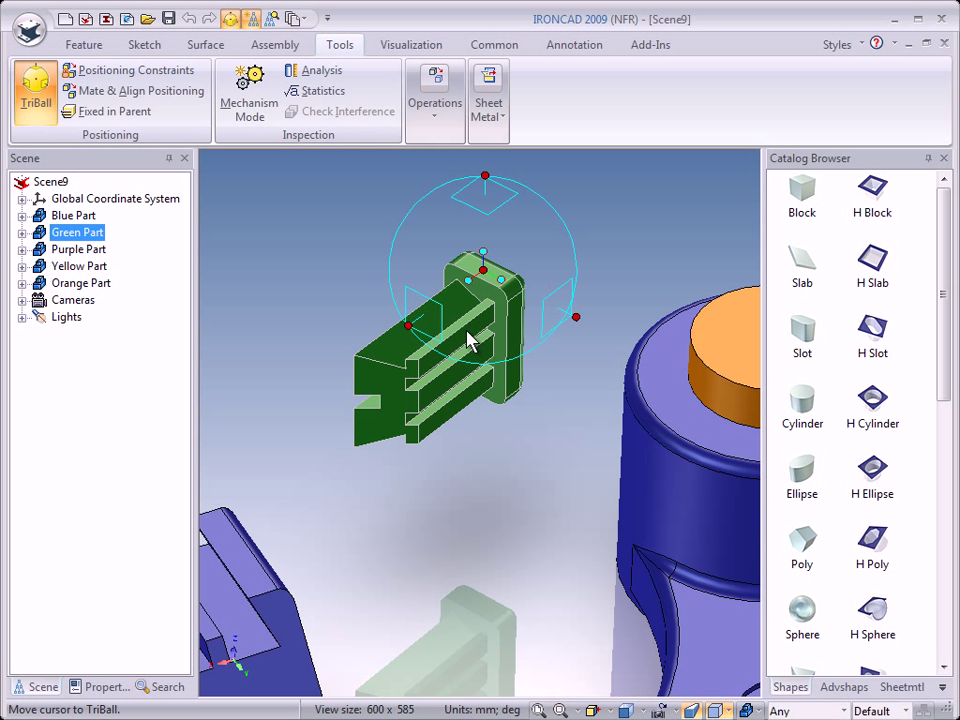
{"action": "middle_click_drag", "start_coordinate": [414, 396], "coordinate": [525, 285]}
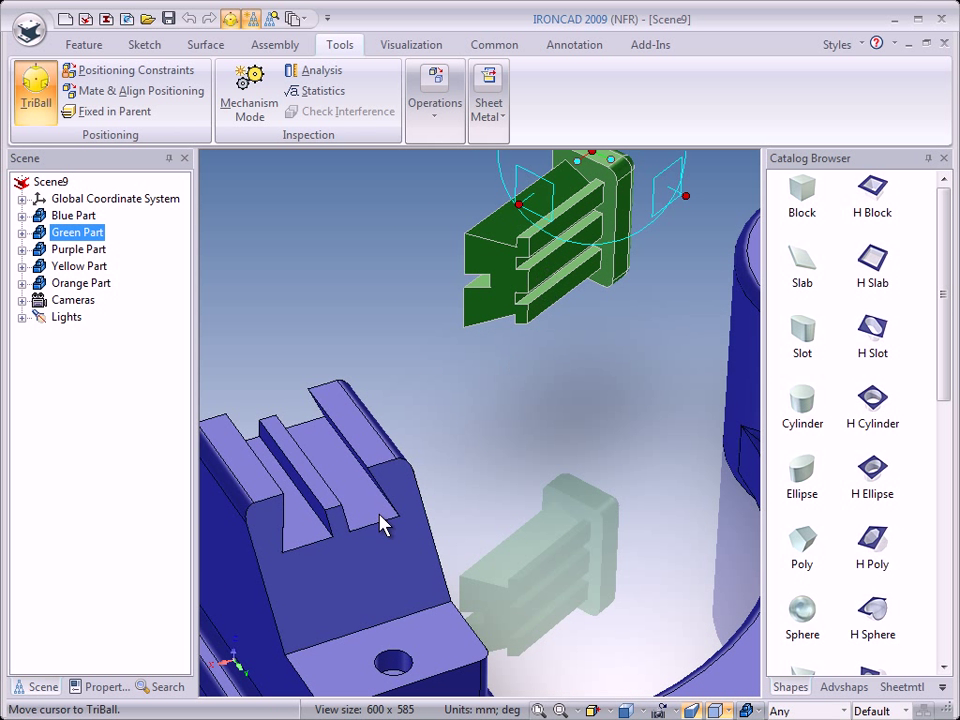
{"action": "middle_click_drag", "start_coordinate": [424, 321], "coordinate": [360, 403]}
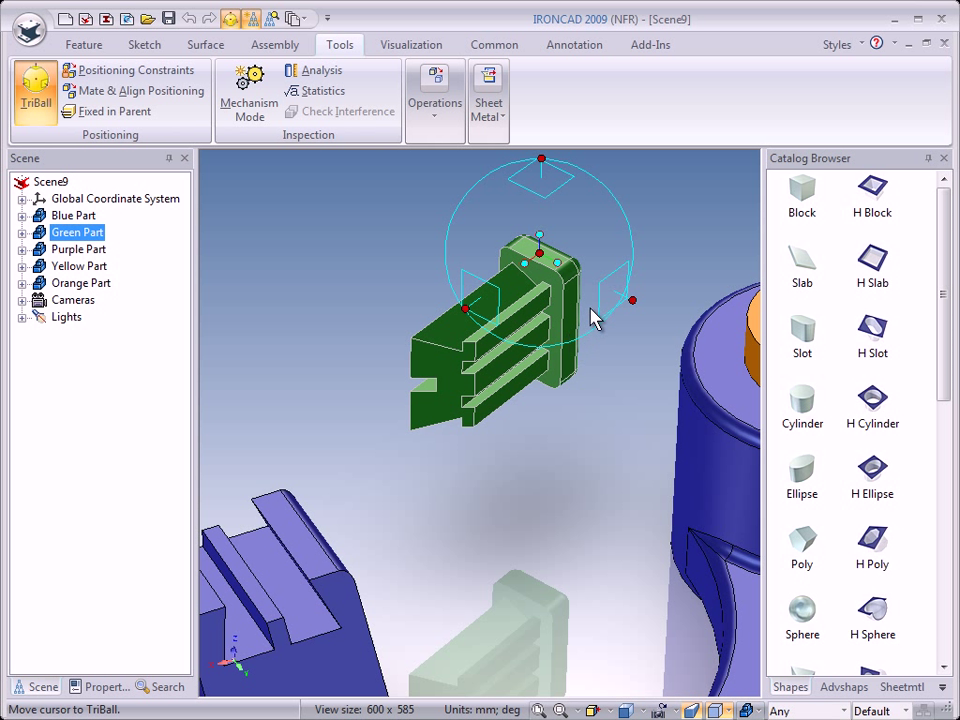
{"action": "right_click", "coordinate": [561, 266]}
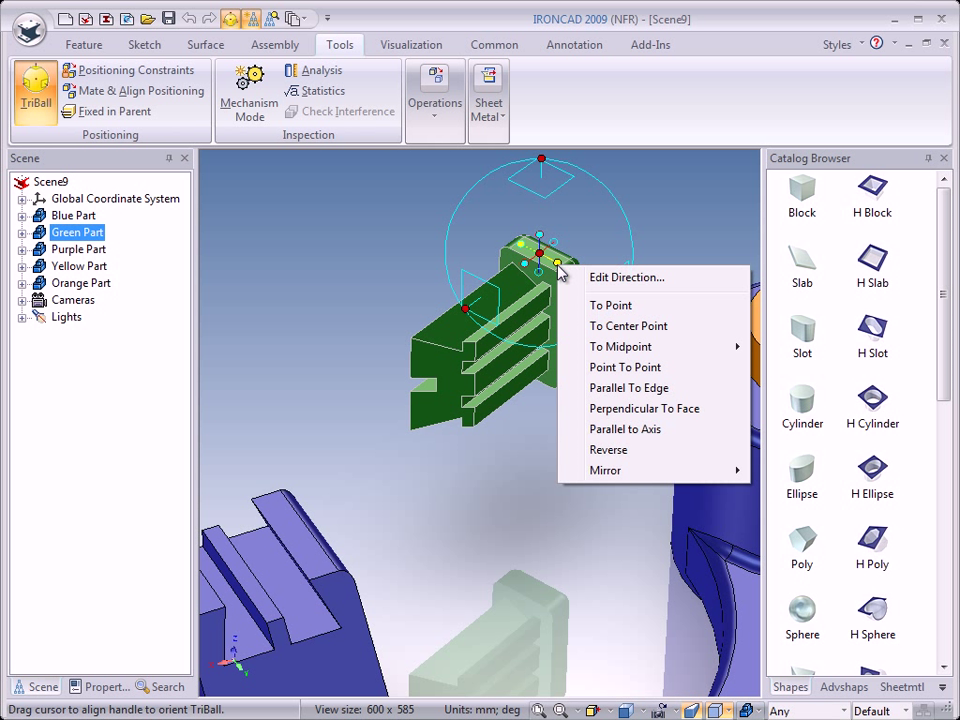
{"action": "left_click", "coordinate": [612, 409]}
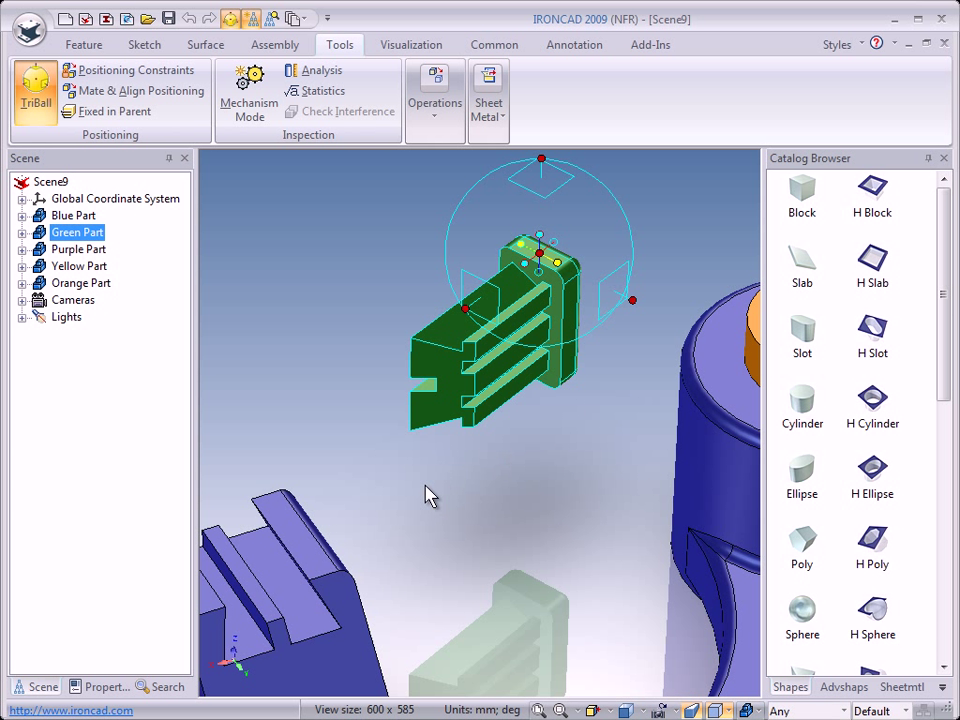
{"action": "left_click", "coordinate": [302, 553]}
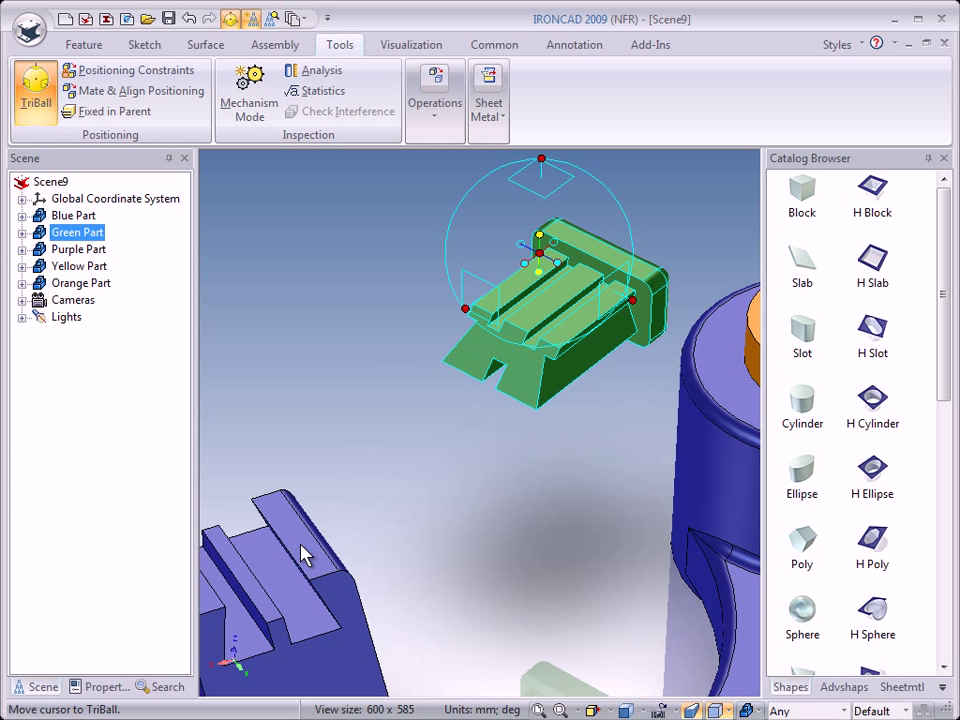
Step: Orient the green part's lengthwise inner TriBall handle parallel to the slot edge of the blue part's slotted block
{"action": "right_click", "coordinate": [525, 265]}
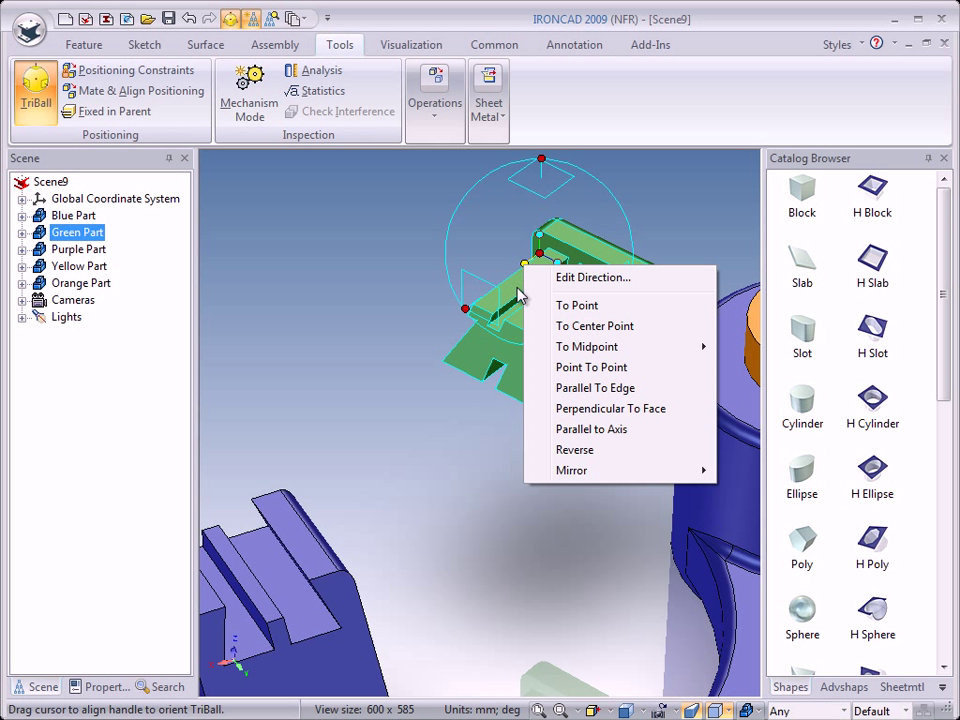
{"action": "left_click", "coordinate": [578, 398]}
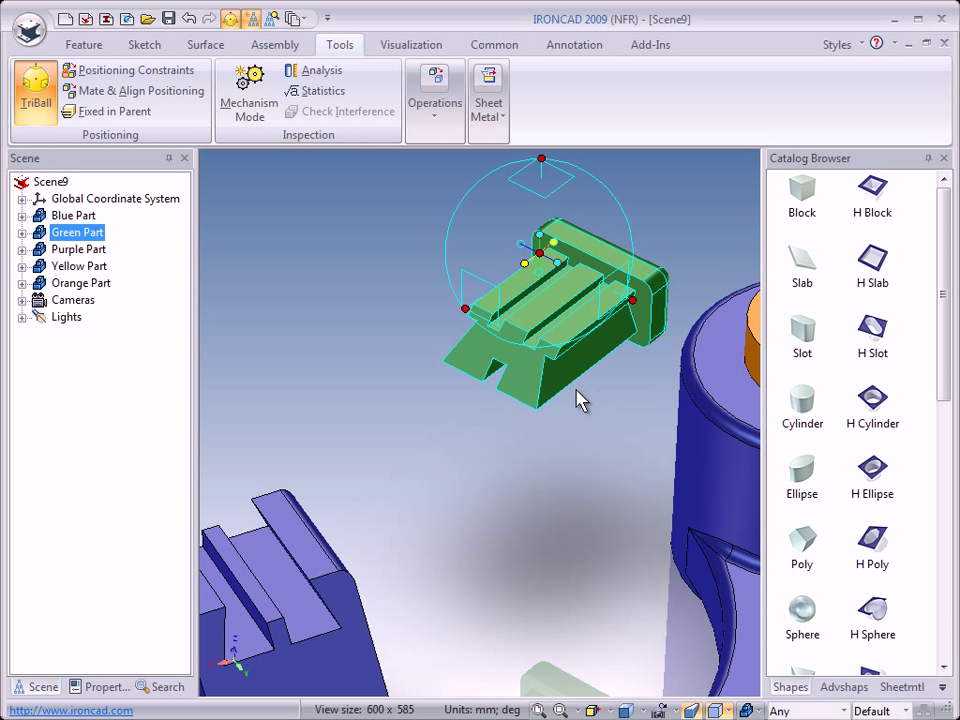
{"action": "left_click", "coordinate": [293, 567]}
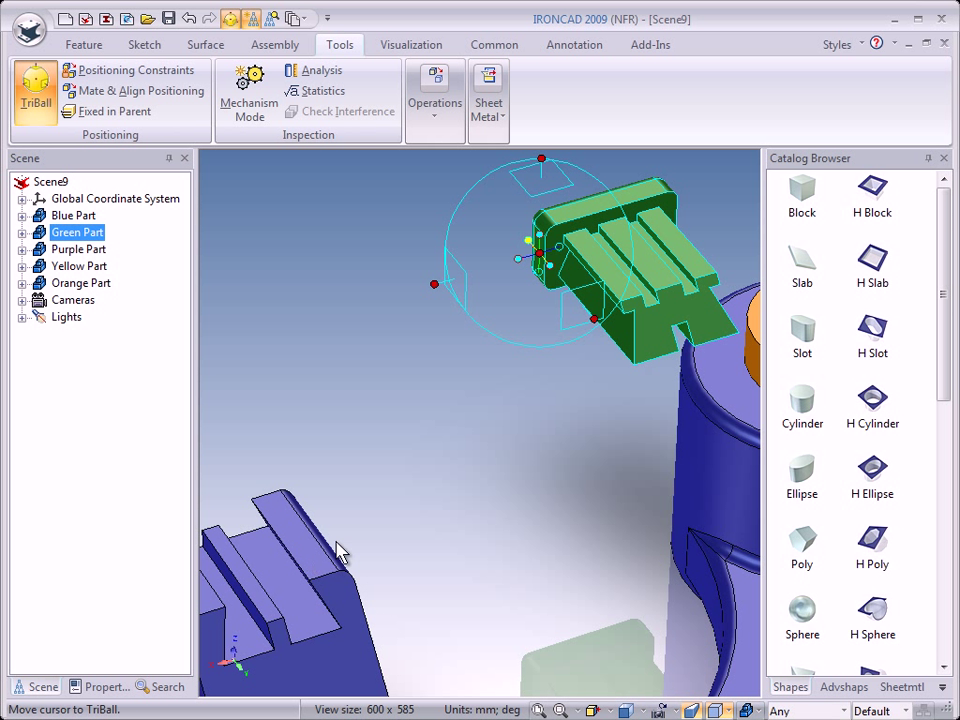
Step: Detach the TriBall from the green part, move its center to the near lower corner of the dovetail's end face, and reattach it
{"action": "mouse_move", "coordinate": [416, 484]}
{"action": "middle_mouse_down"}
{"action": "mouse_move", "coordinate": [429, 467]}
{"action": "mouse_move", "coordinate": [433, 493]}
{"action": "middle_mouse_up"}
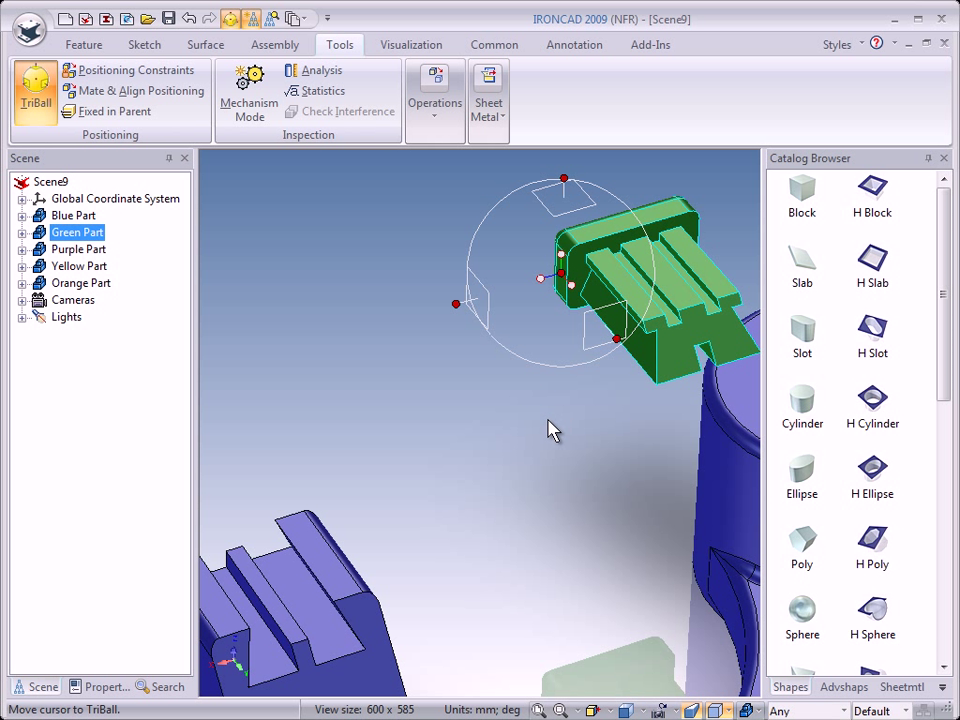
{"action": "right_click", "coordinate": [562, 280]}
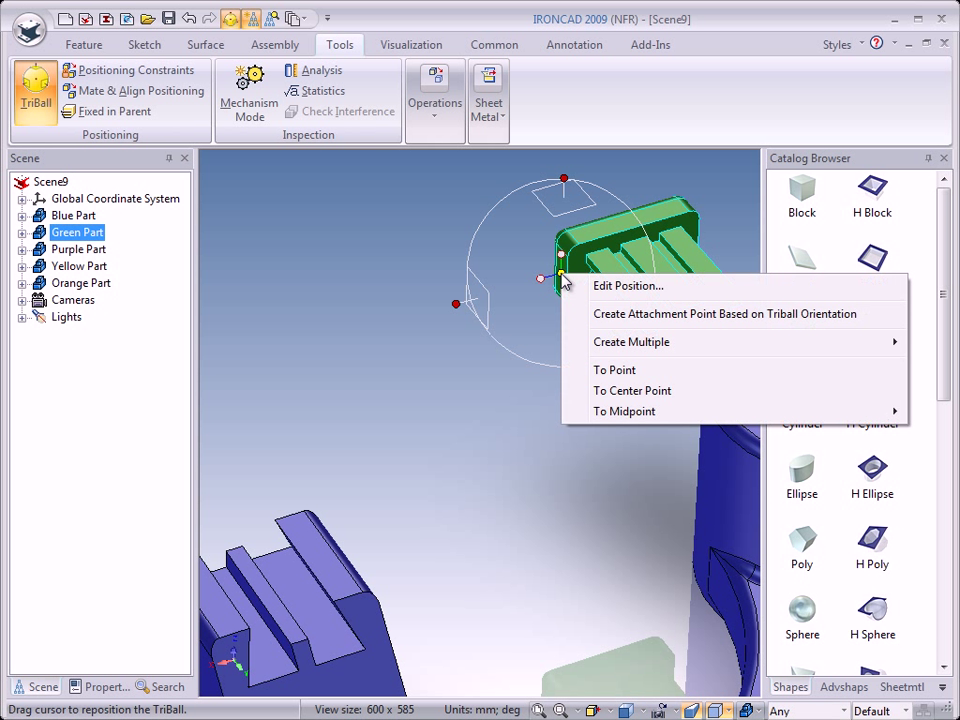
{"action": "left_click", "coordinate": [624, 395]}
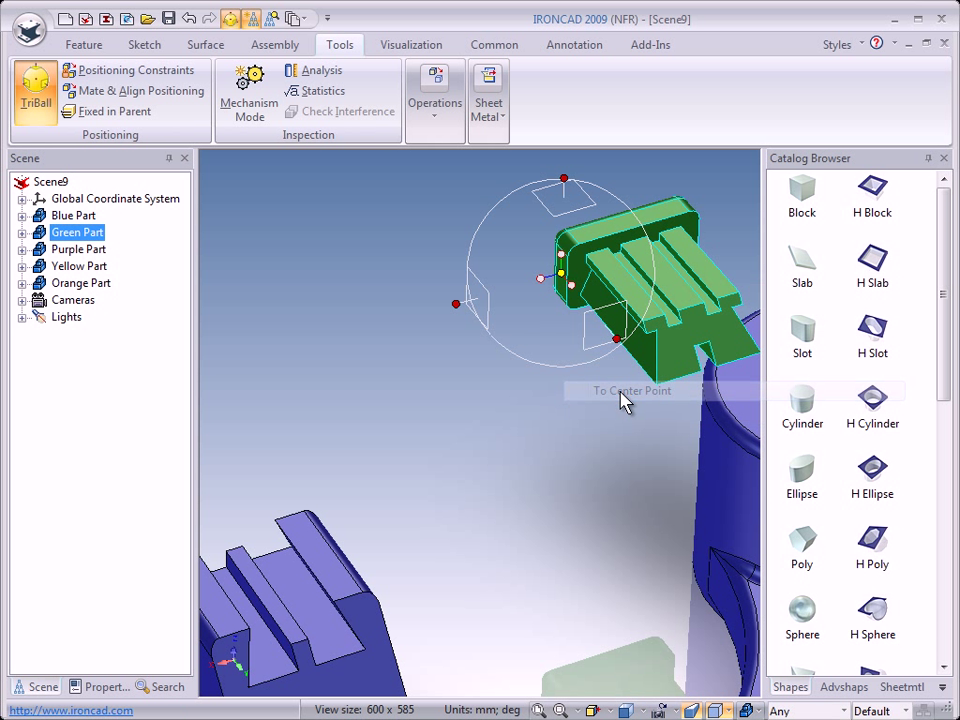
{"action": "right_click", "coordinate": [564, 276]}
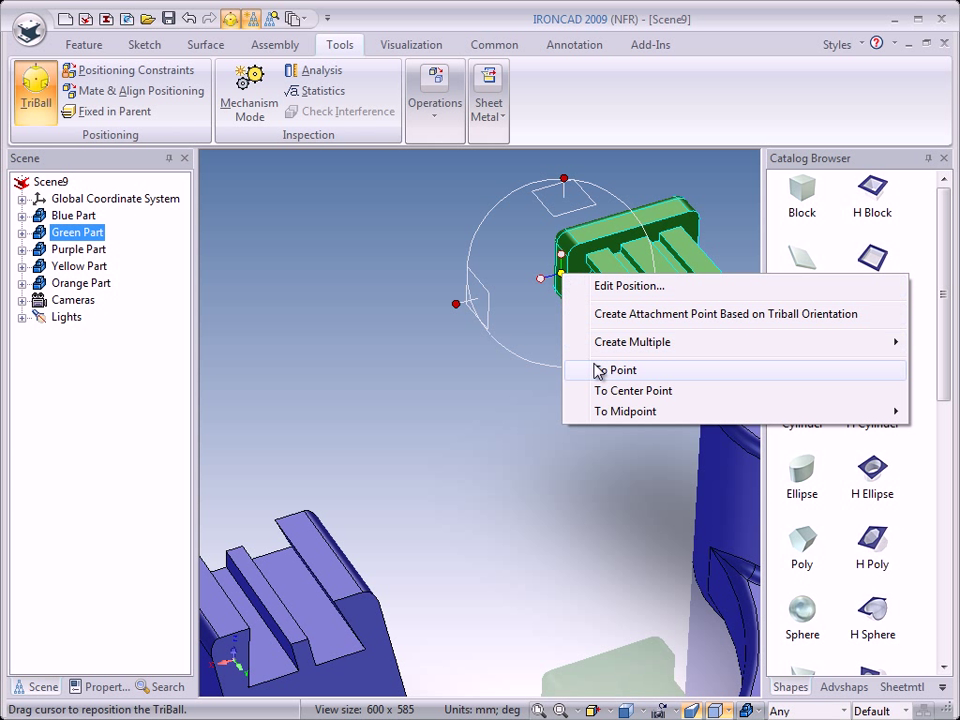
{"action": "left_click", "coordinate": [613, 371]}
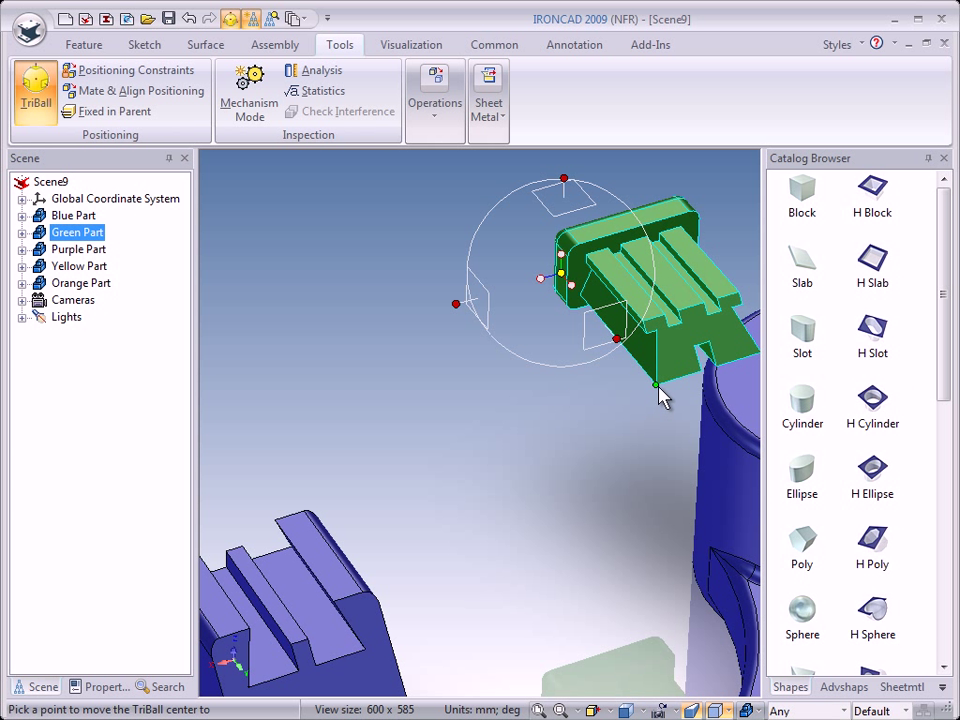
{"action": "left_click", "coordinate": [656, 390]}
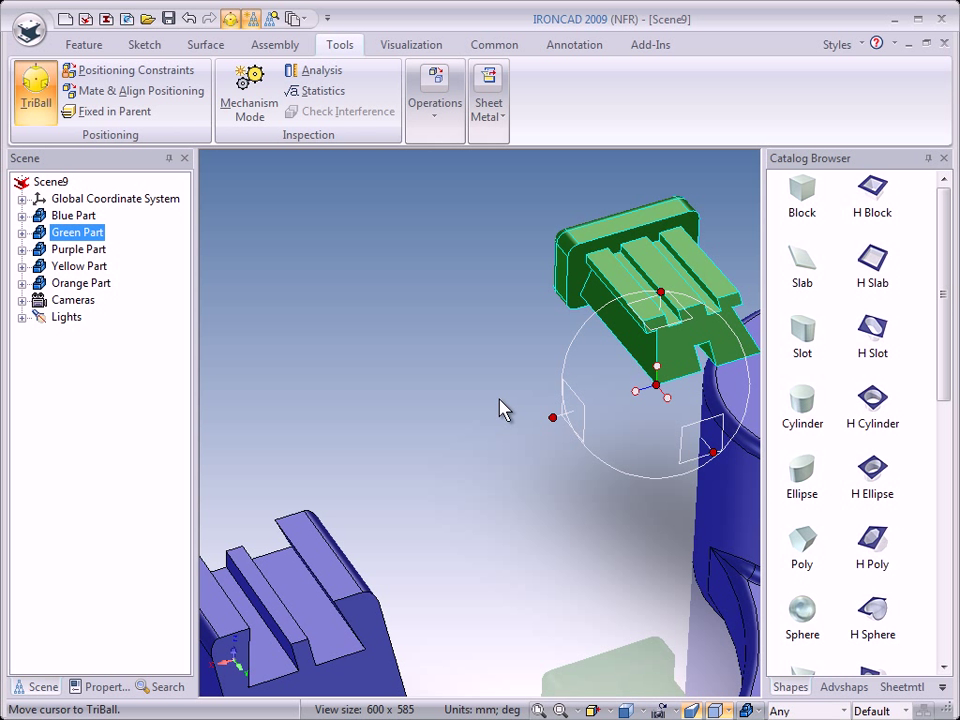
{"action": "middle_click_drag", "start_coordinate": [437, 426], "coordinate": [481, 289]}
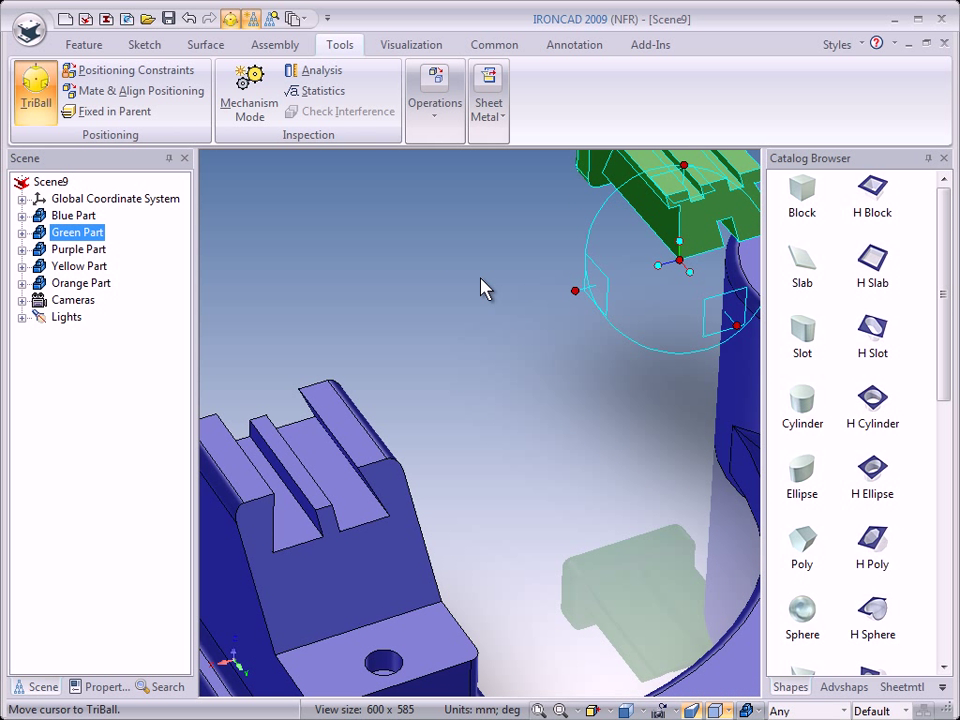
Step: Move the green part by its TriBall center to the matching lower front corner of the dovetail slot in the blue block
{"action": "right_click", "coordinate": [688, 264]}
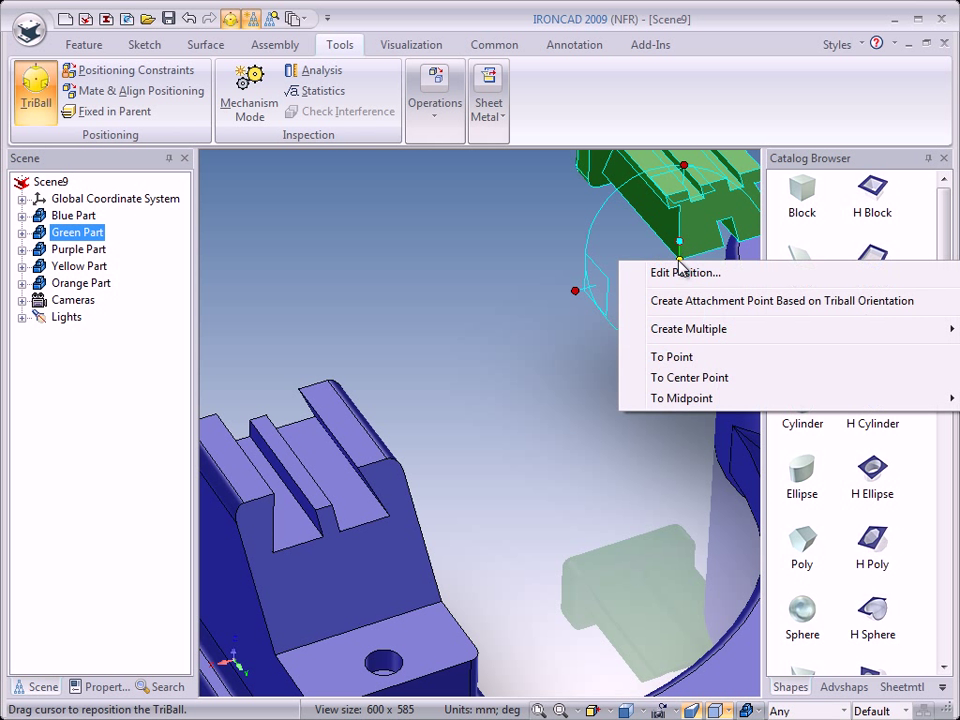
{"action": "left_click", "coordinate": [672, 358]}
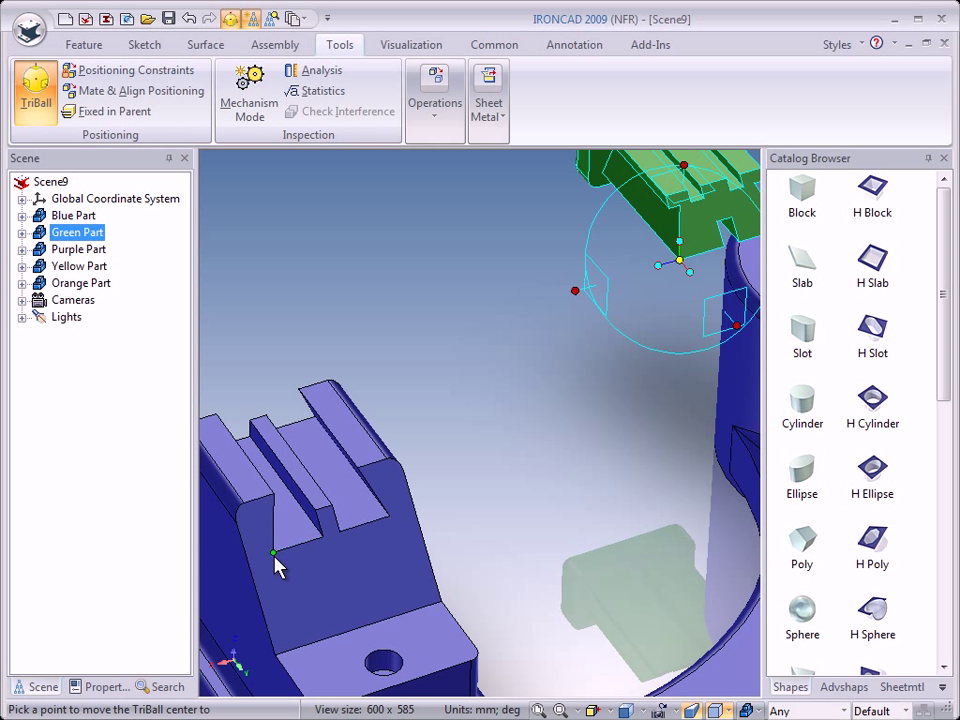
{"action": "left_click", "coordinate": [274, 553]}
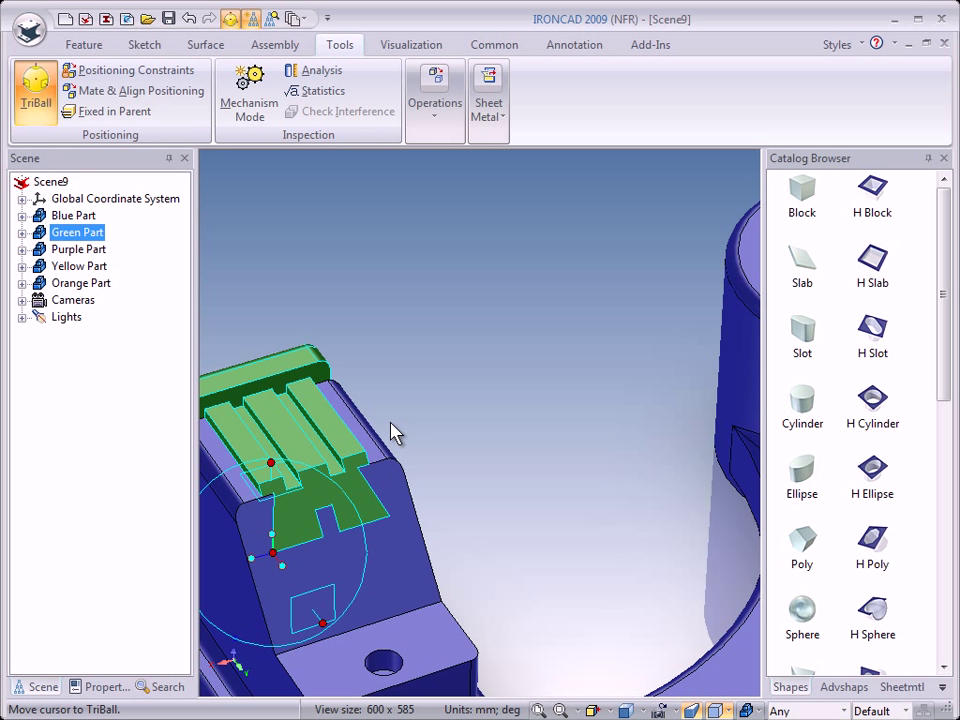
Step: Deactivate the green part's TriBall, select the purple part and activate the TriBall on it
{"action": "key", "text": "F2"}
{"action": "left_click_drag", "start_coordinate": [396, 425], "coordinate": [439, 223]}
{"action": "left_click_drag", "start_coordinate": [643, 476], "coordinate": [355, 241]}
{"action": "left_click_drag", "start_coordinate": [630, 431], "coordinate": [293, 336]}
{"action": "key", "text": "Escape"}
{"action": "left_click", "coordinate": [530, 376]}
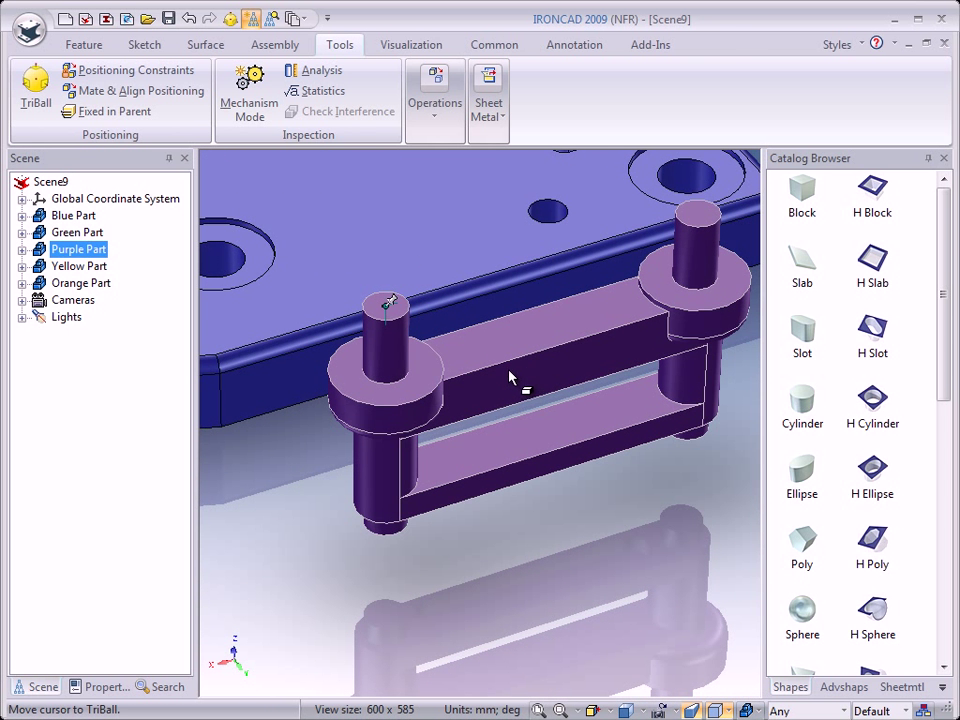
{"action": "scroll", "coordinate": [514, 450], "scroll_direction": "down", "scroll_amount": 3}
{"action": "middle_click_drag", "start_coordinate": [478, 378], "coordinate": [509, 398]}
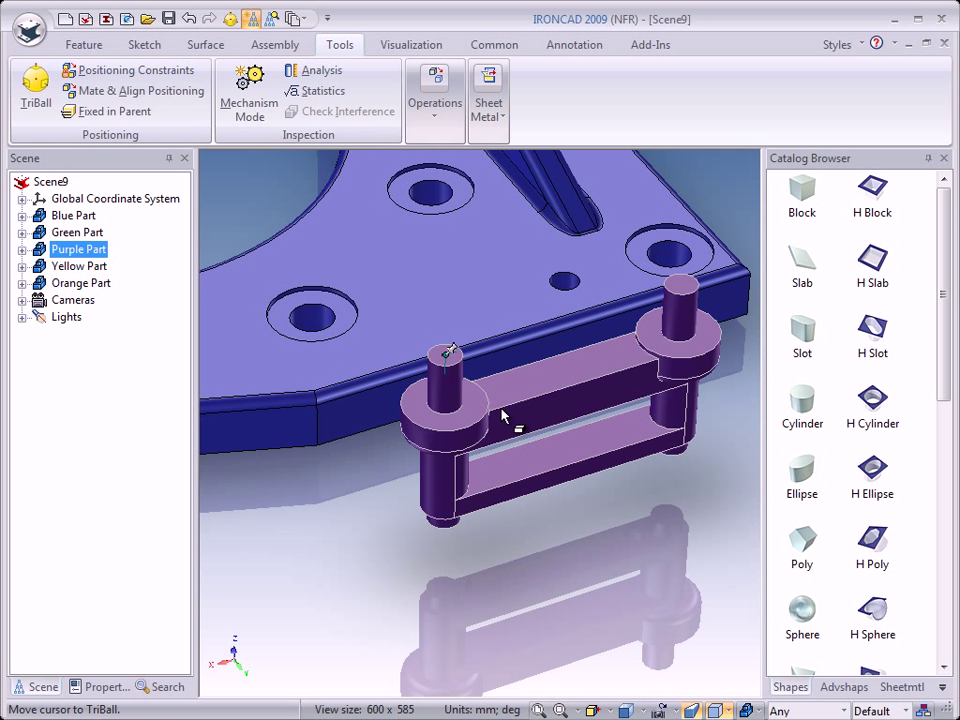
{"action": "key", "text": "F10"}
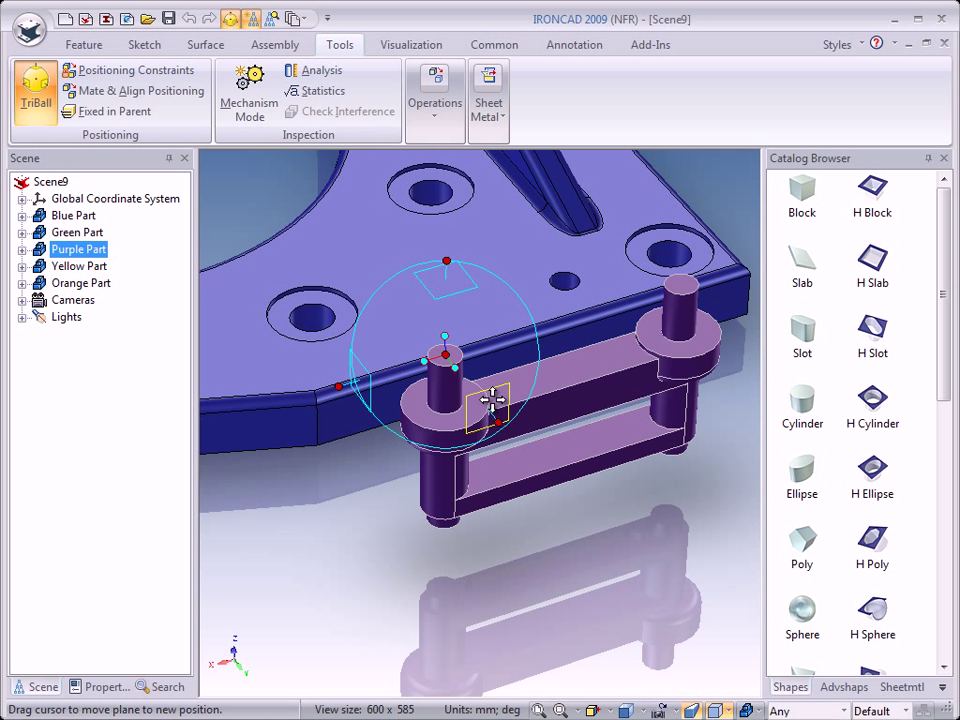
Step: Reverse the purple part's vertical inner TriBall handle to flip the part upside down
{"action": "right_click", "coordinate": [450, 338]}
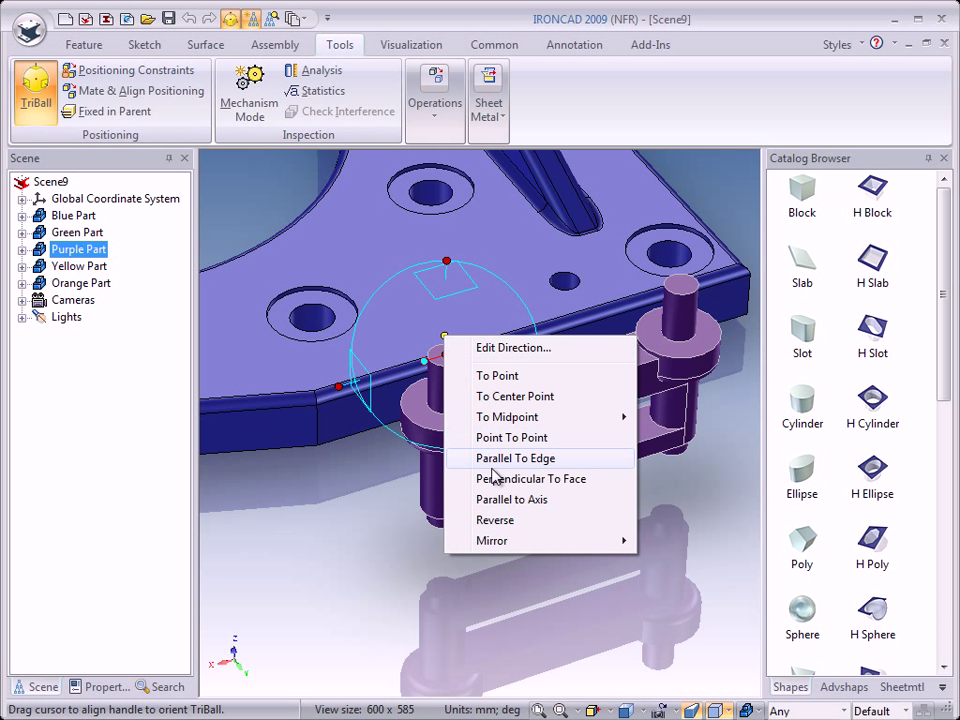
{"action": "left_click", "coordinate": [505, 527]}
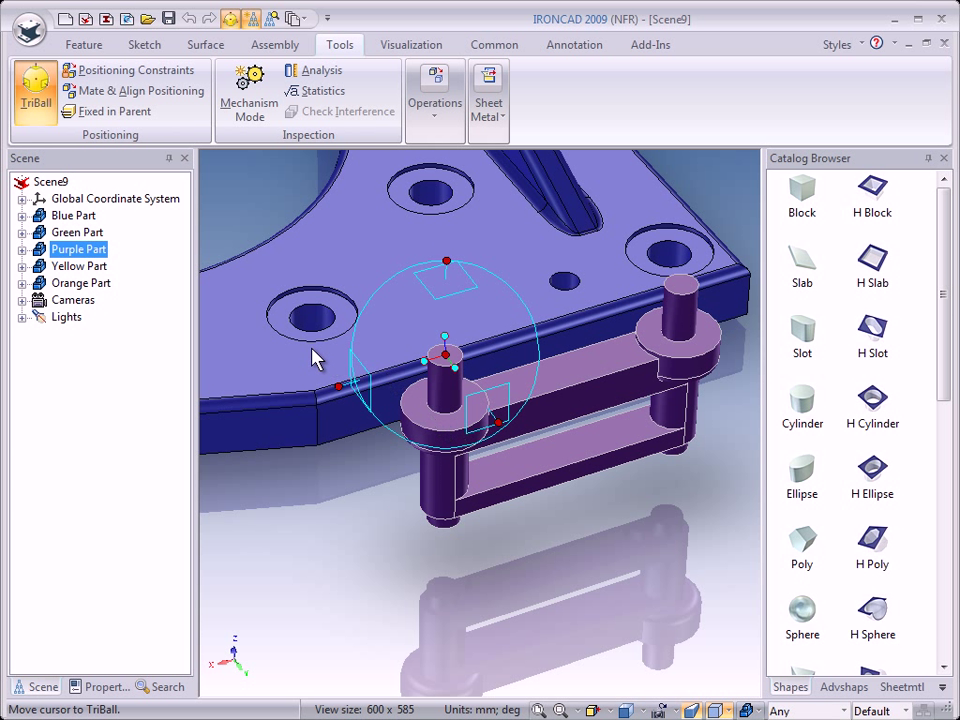
{"action": "right_click", "coordinate": [445, 338]}
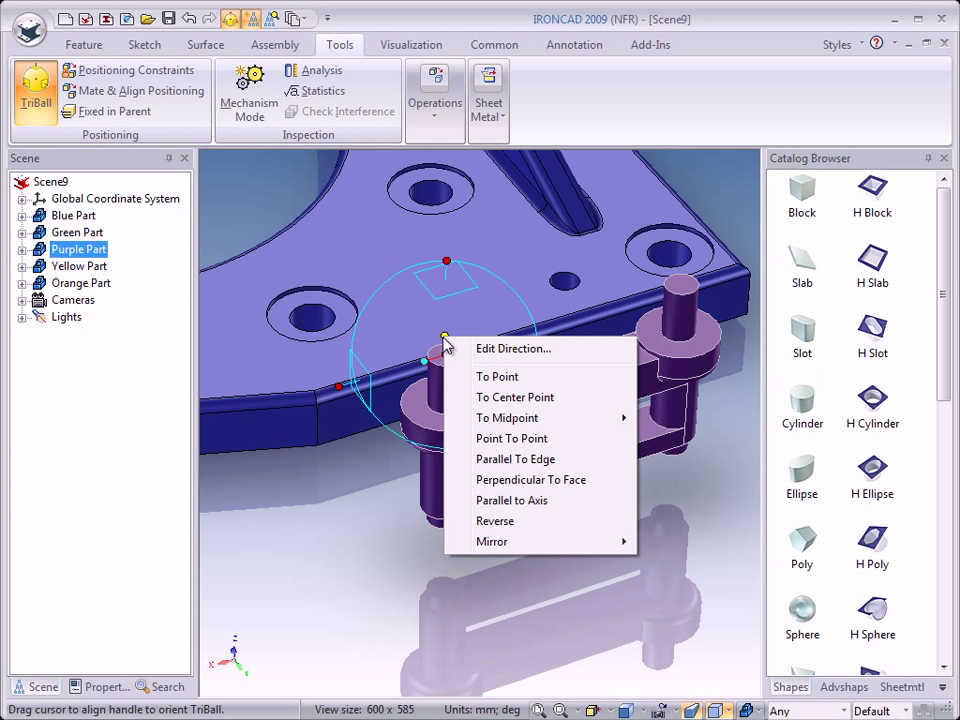
{"action": "left_click", "coordinate": [490, 523]}
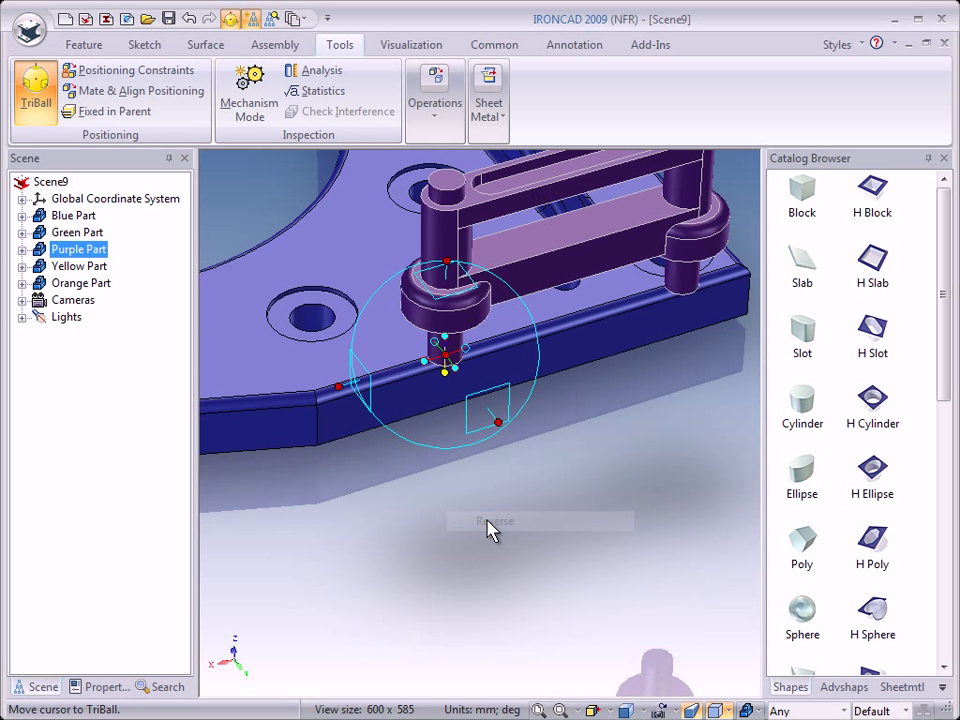
{"action": "middle_click_drag", "start_coordinate": [557, 440], "coordinate": [510, 516]}
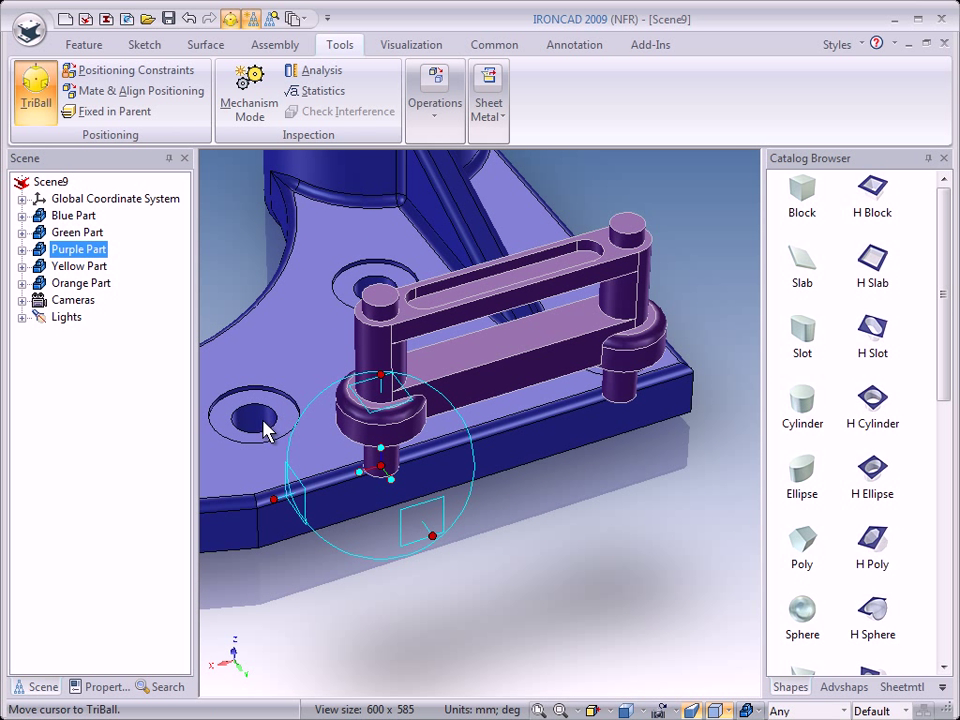
{"action": "left_click", "coordinate": [402, 459]}
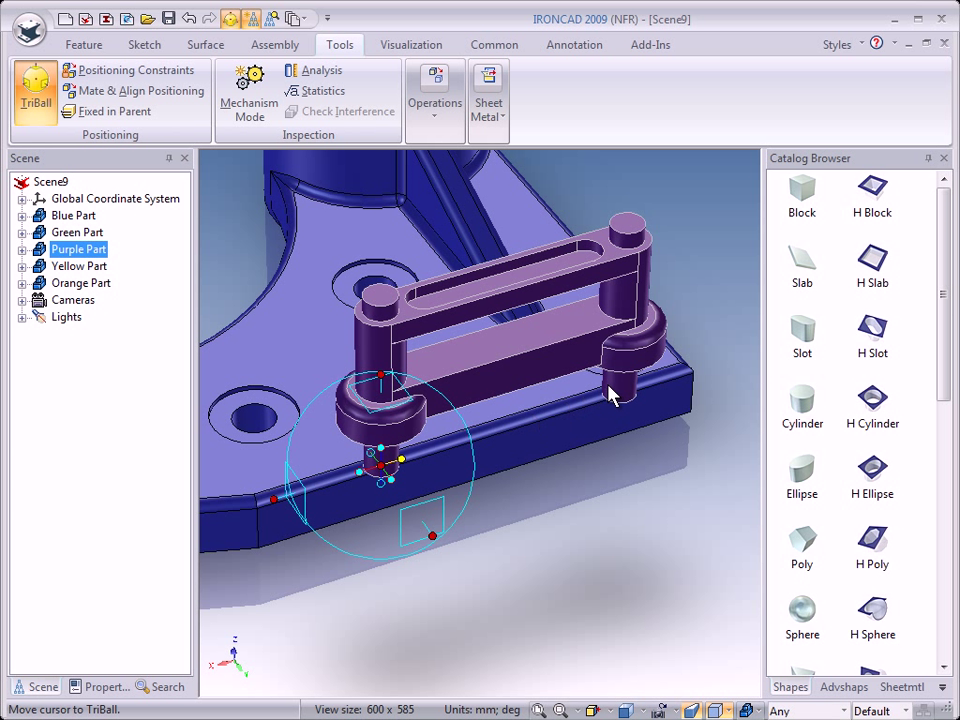
{"action": "left_click", "coordinate": [360, 472]}
{"action": "right_click", "coordinate": [359, 471]}
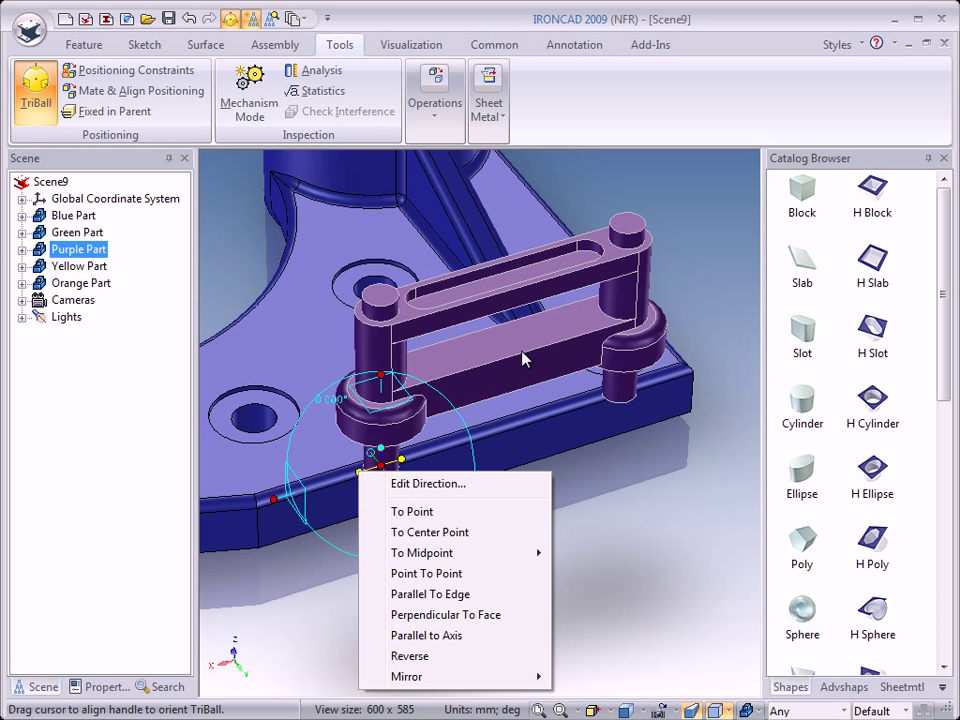
{"action": "left_click", "coordinate": [607, 508]}
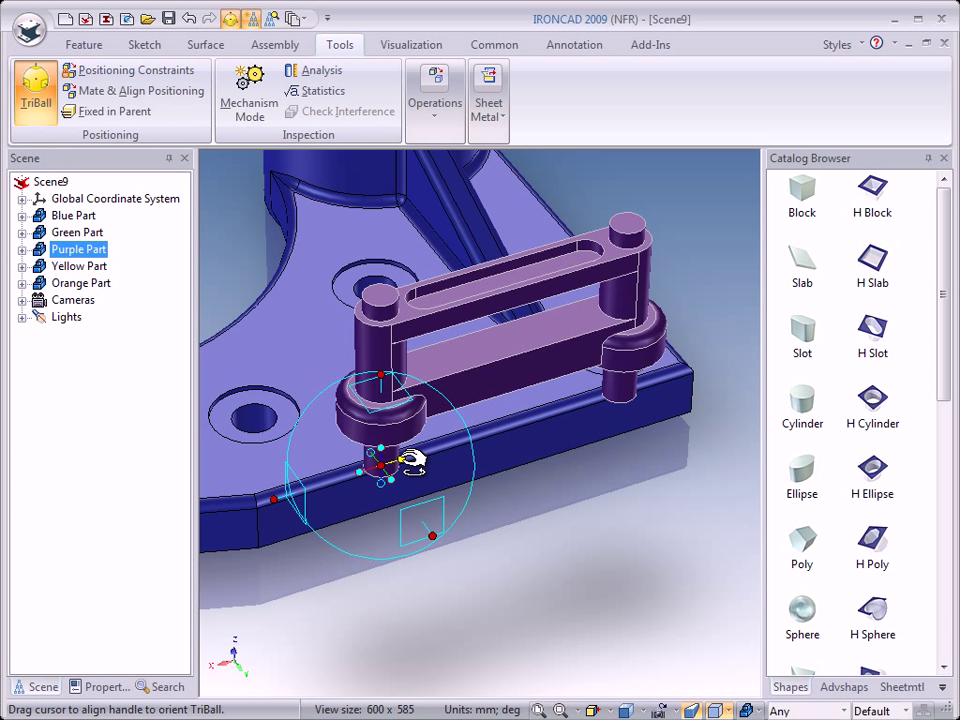
Step: Orient the purple part's lengthwise inner TriBall handle point to point between the centers of the blue base's two neighbouring counterbored holes
{"action": "right_click", "coordinate": [403, 463]}
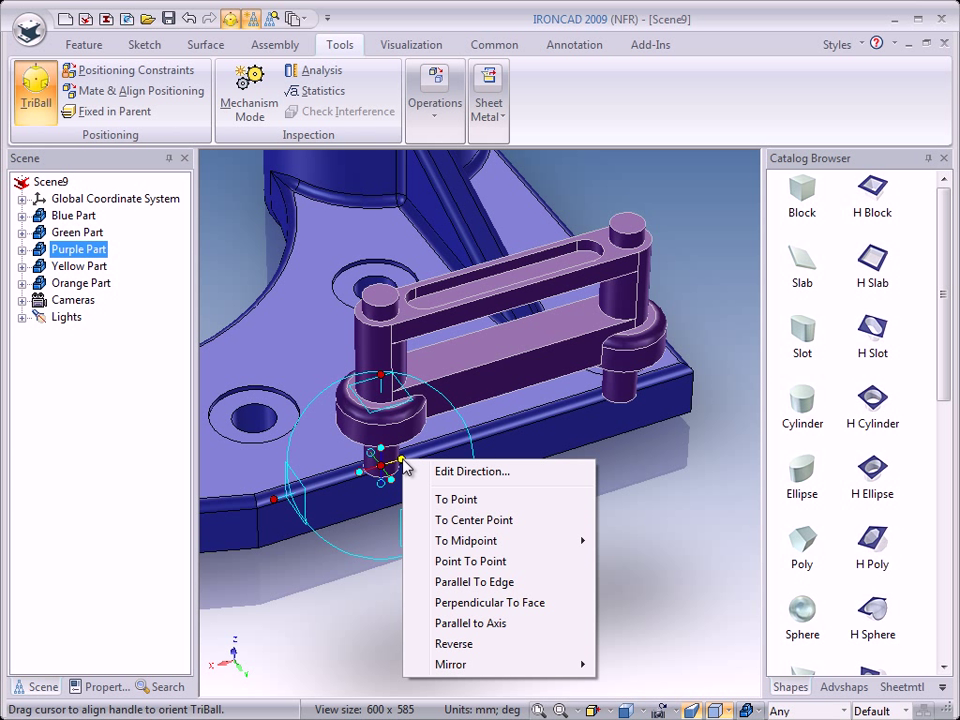
{"action": "left_click", "coordinate": [468, 562]}
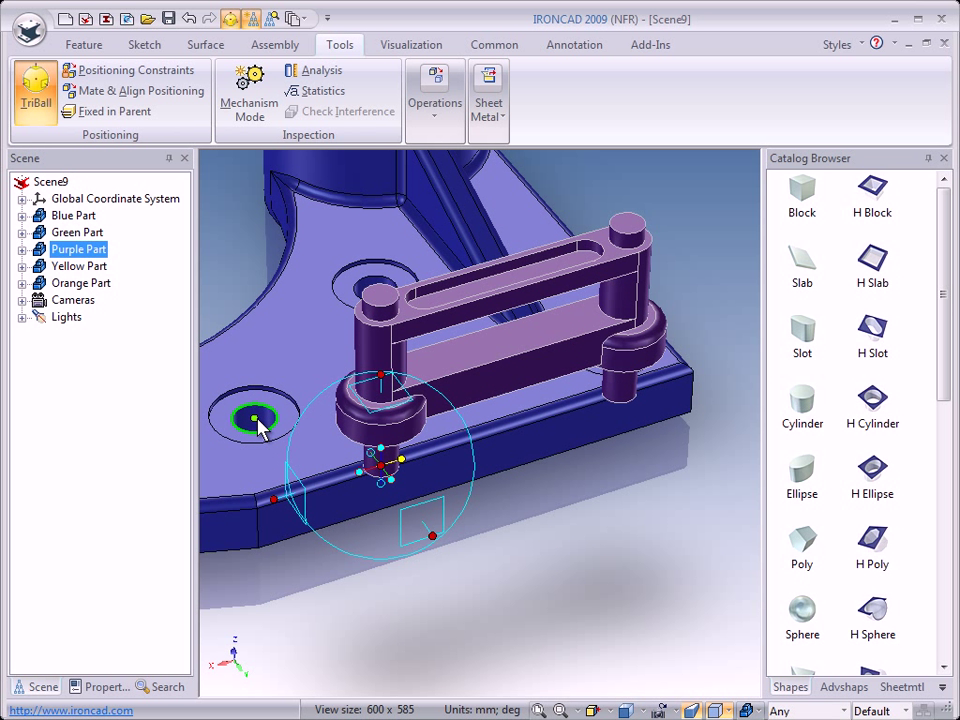
{"action": "middle_click_drag", "start_coordinate": [274, 392], "coordinate": [420, 355]}
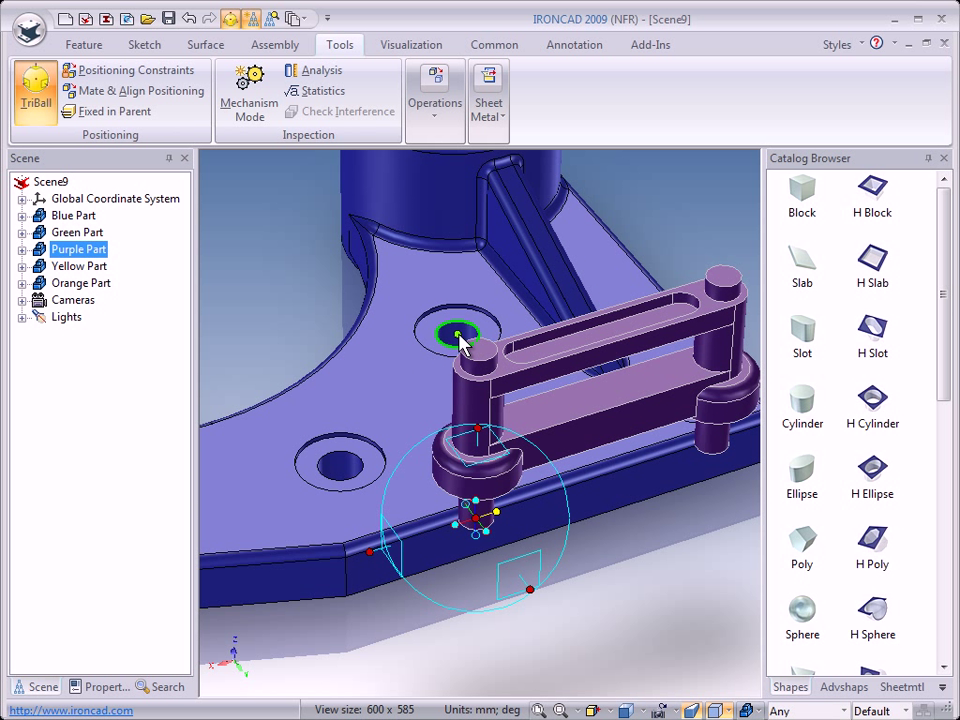
{"action": "left_click", "coordinate": [459, 340]}
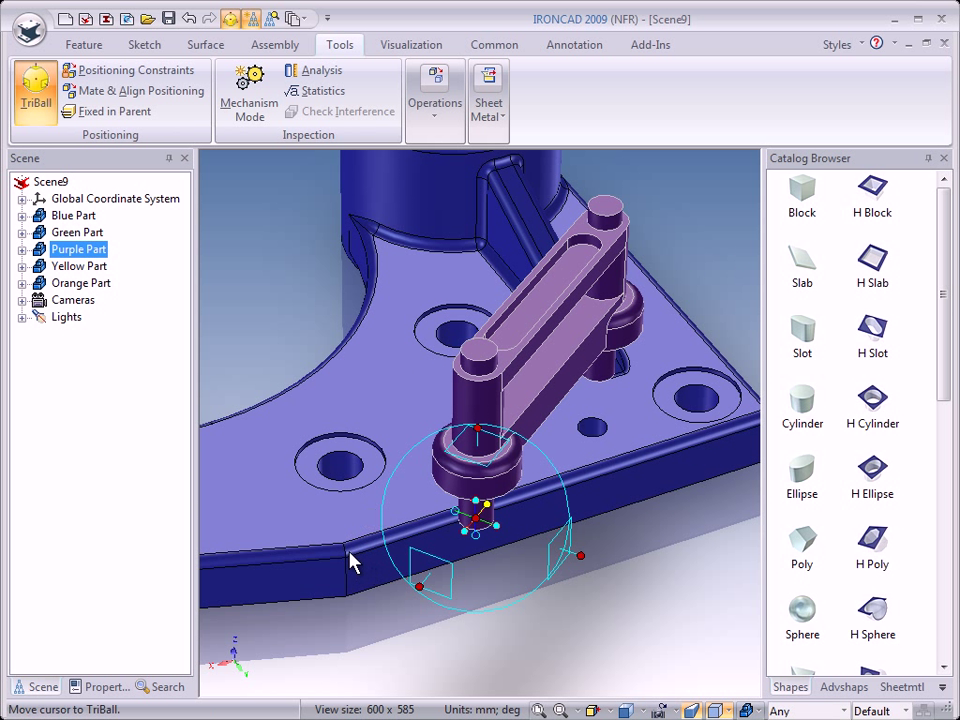
Step: Detach the TriBall from the purple part, move its center to the center of the near collar's bottom circular edge, and reattach it
{"action": "middle_click_drag", "start_coordinate": [349, 553], "coordinate": [329, 580]}
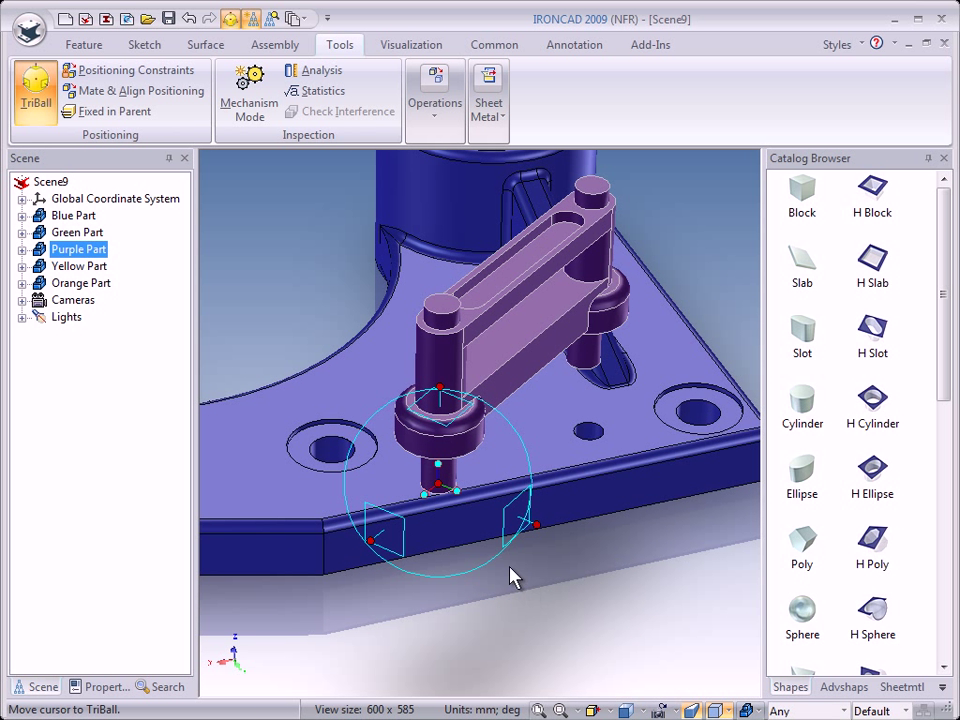
{"action": "key", "text": "space"}
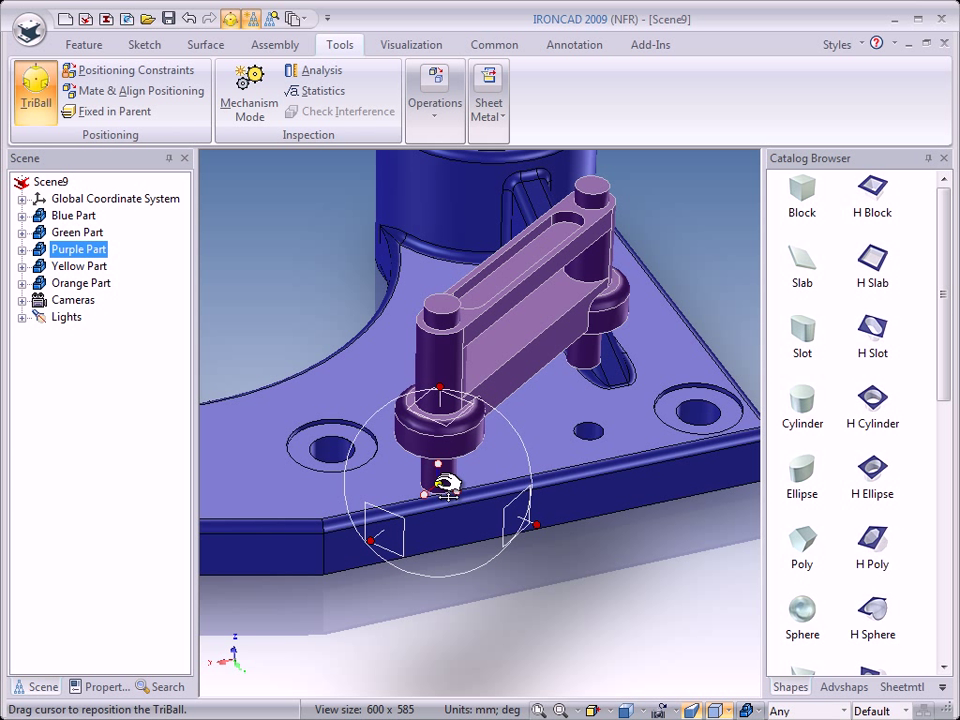
{"action": "right_click", "coordinate": [438, 487]}
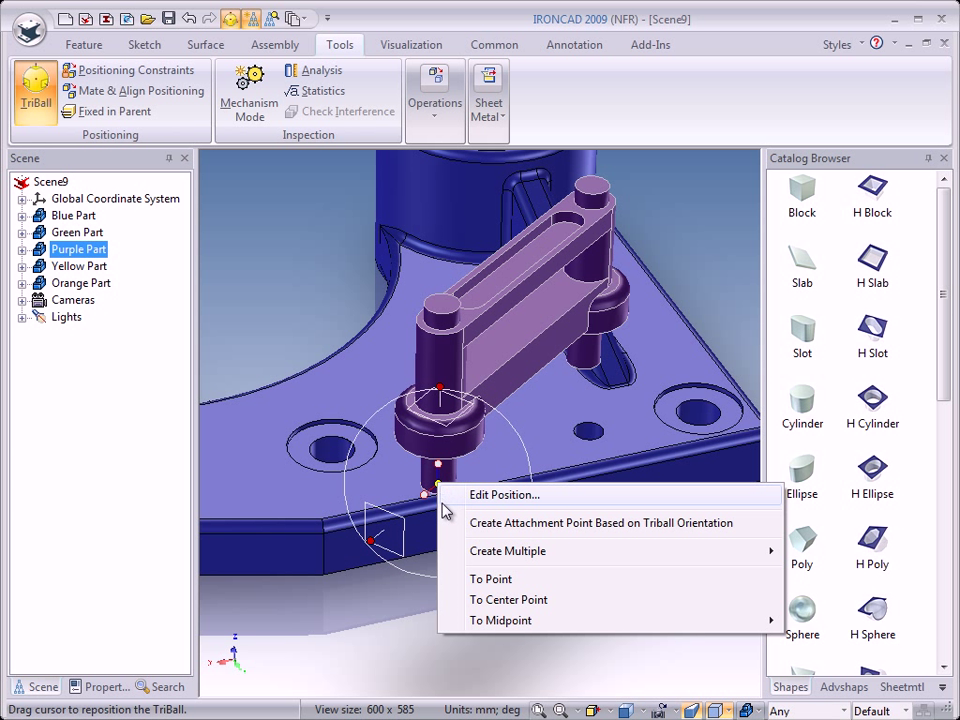
{"action": "left_click", "coordinate": [505, 601]}
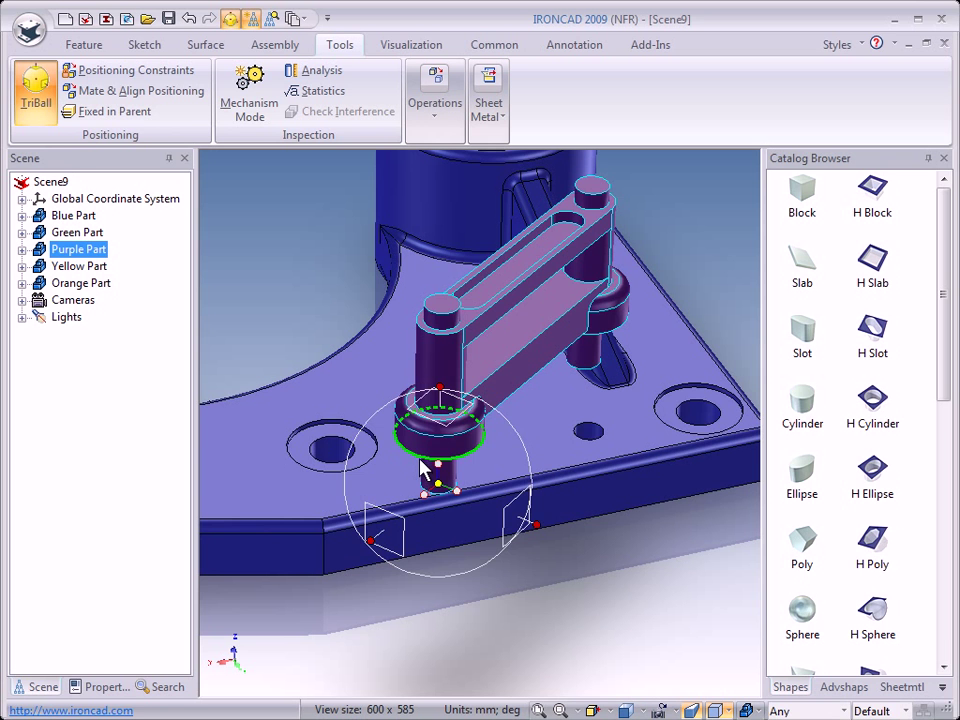
{"action": "left_click", "coordinate": [420, 461]}
{"action": "middle_click_drag", "start_coordinate": [429, 493], "coordinate": [332, 461]}
{"action": "middle_click_drag", "start_coordinate": [429, 514], "coordinate": [425, 517]}
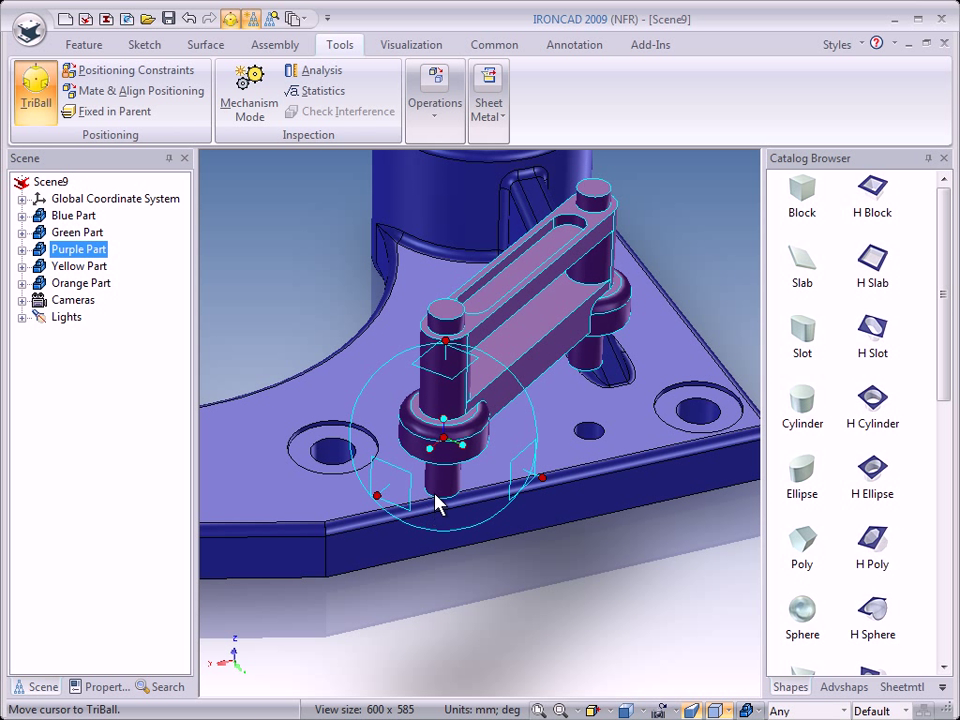
Step: Move the purple part by its TriBall center to the center of the blue base's near counterbored hole, and deactivate the TriBall
{"action": "right_click", "coordinate": [444, 439]}
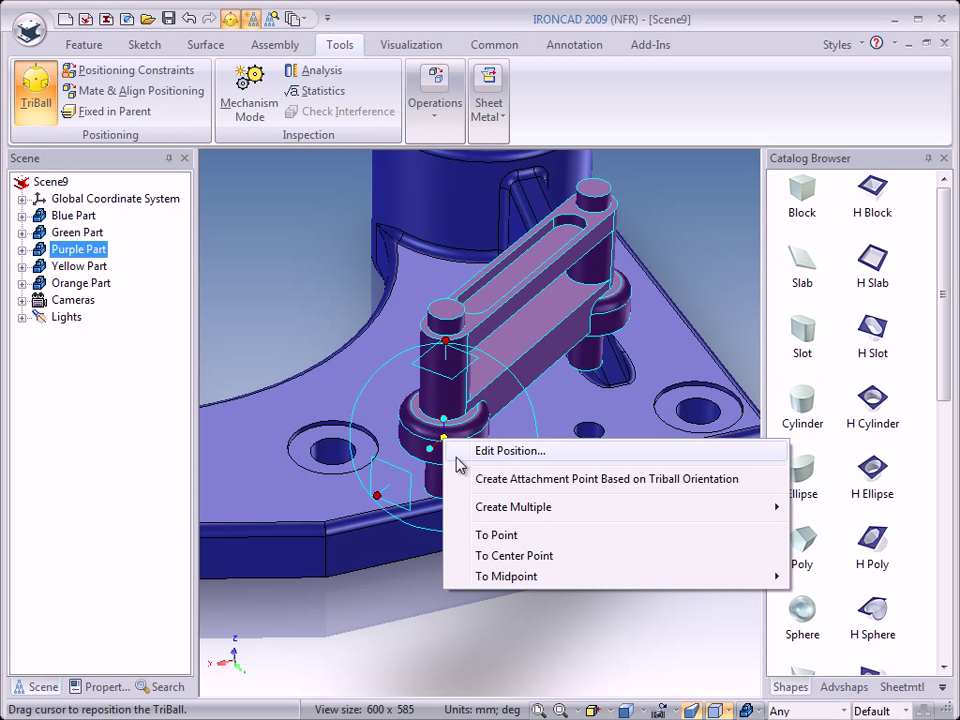
{"action": "left_click", "coordinate": [518, 556]}
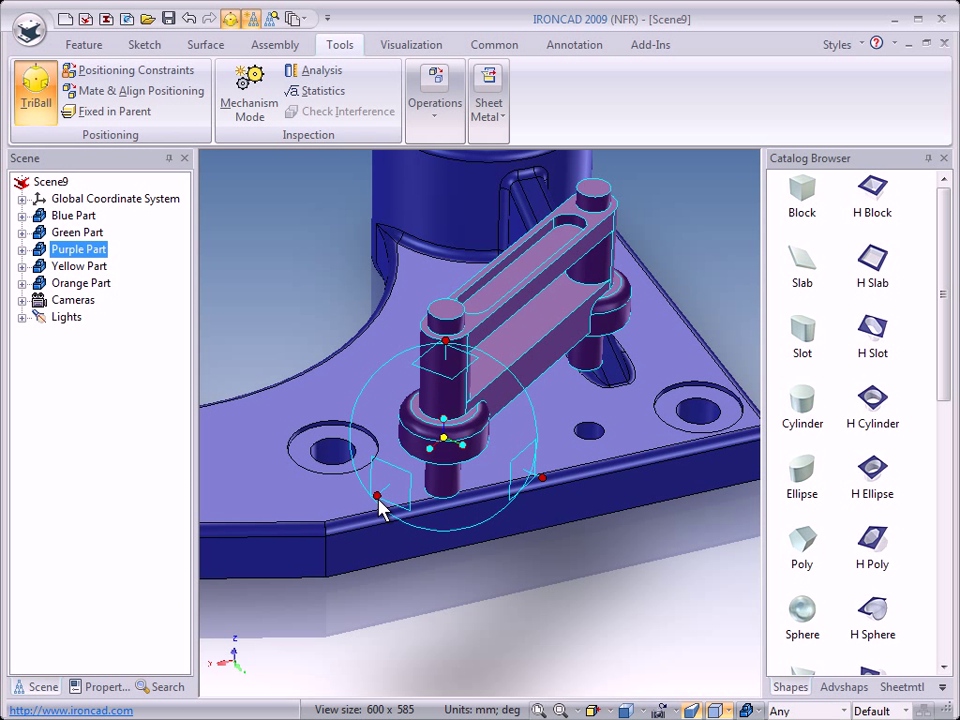
{"action": "left_click", "coordinate": [333, 472]}
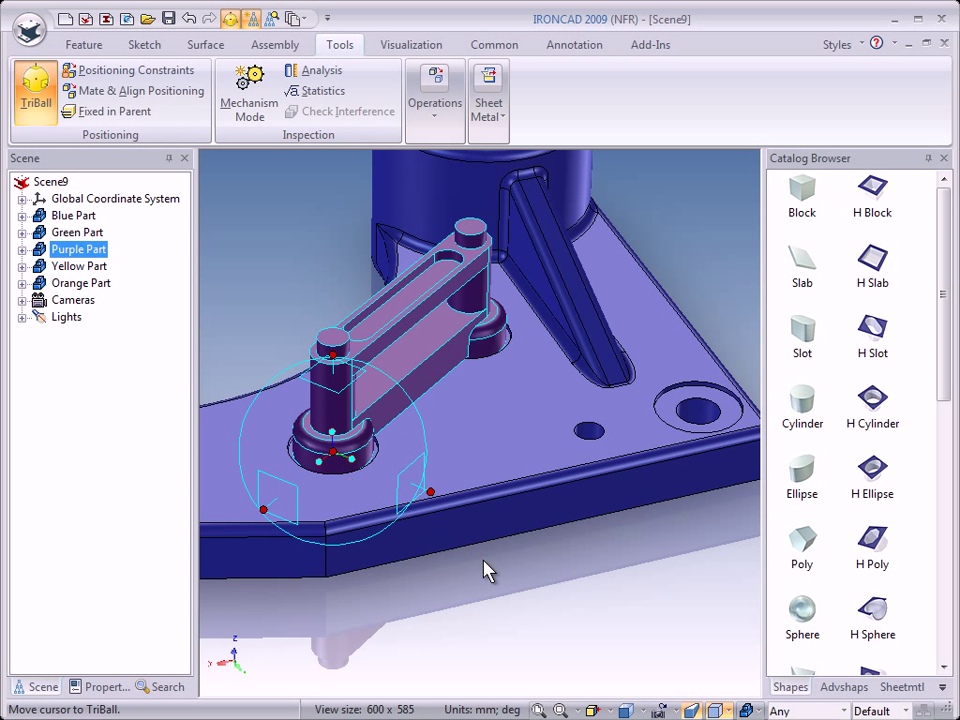
{"action": "key", "text": "F10"}
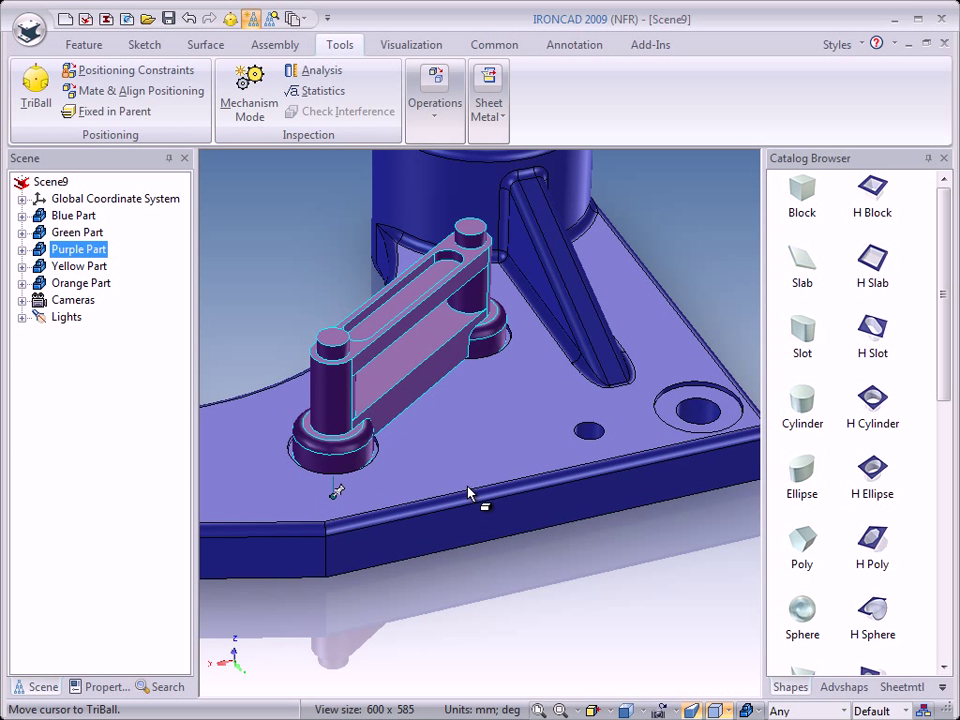
{"action": "scroll", "coordinate": [430, 470], "scroll_direction": "down", "scroll_amount": 5}
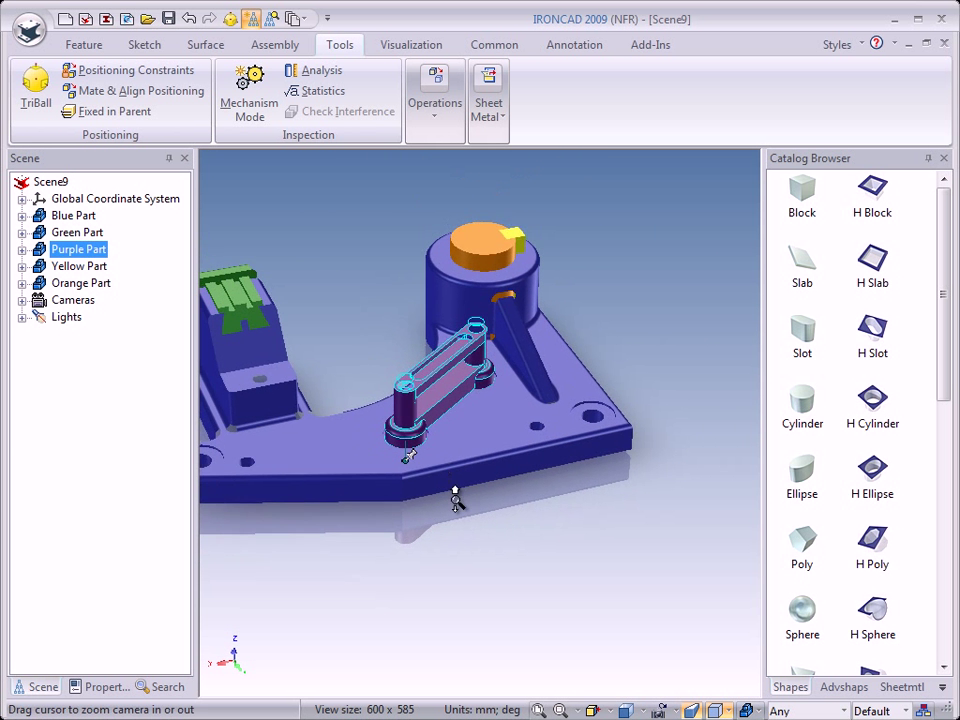
{"action": "middle_click_drag", "start_coordinate": [377, 429], "coordinate": [480, 501]}
{"action": "scroll", "coordinate": [455, 440], "scroll_direction": "down", "scroll_amount": 1}
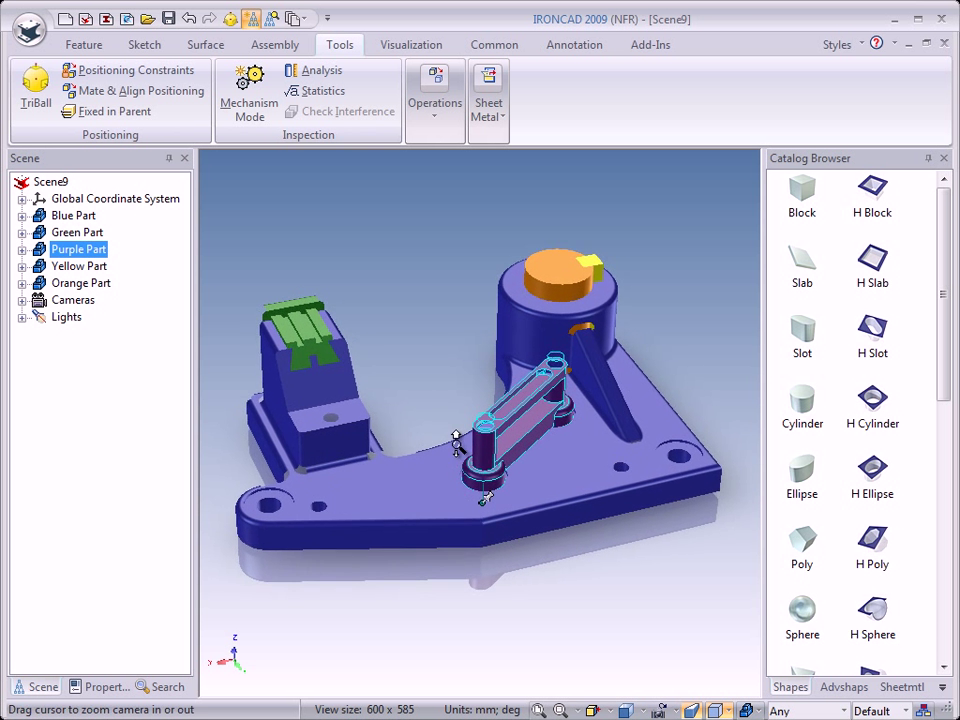
{"action": "scroll", "coordinate": [448, 428], "scroll_direction": "up", "scroll_amount": 1}
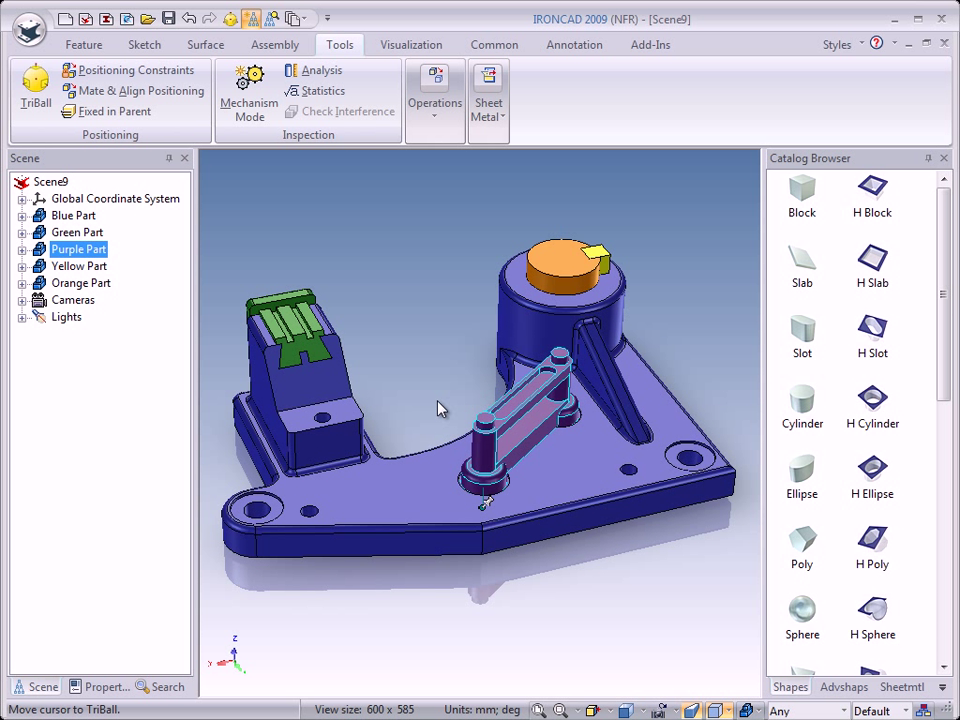